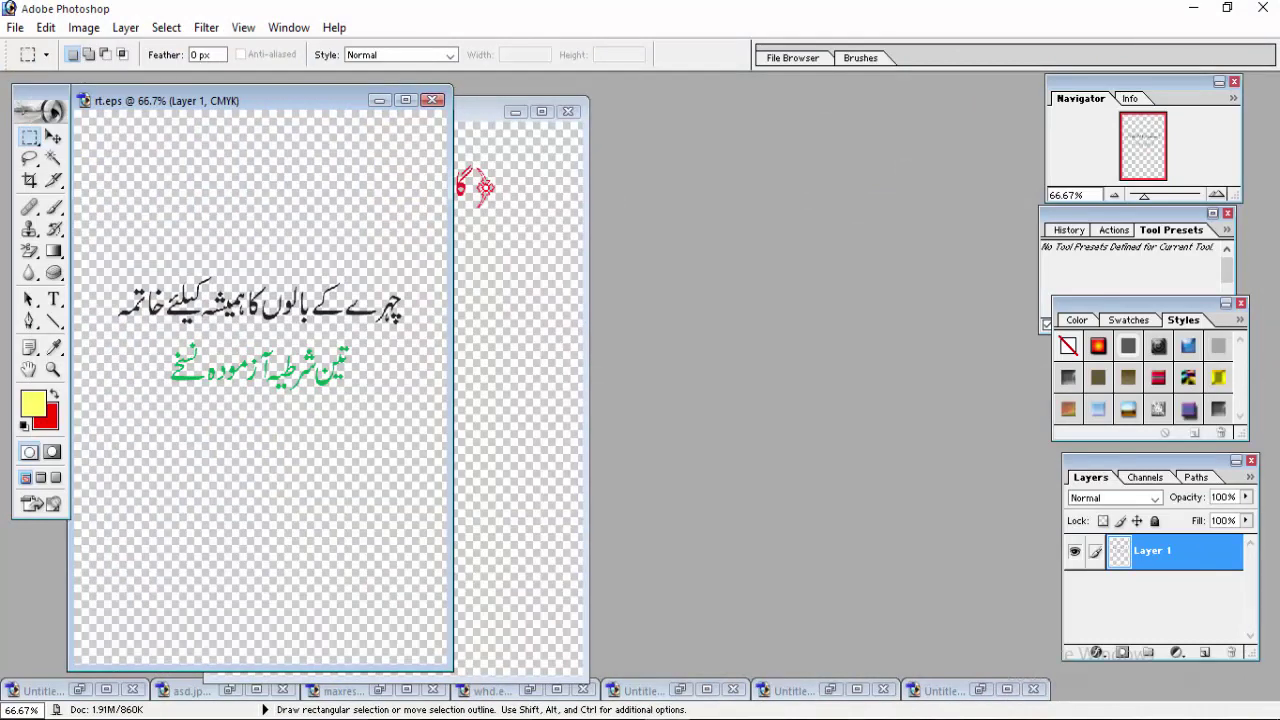
Step: Set the foreground colour to white in the Color Picker
left_click(16, 28)
left_click(731, 244)
left_click(37, 410)
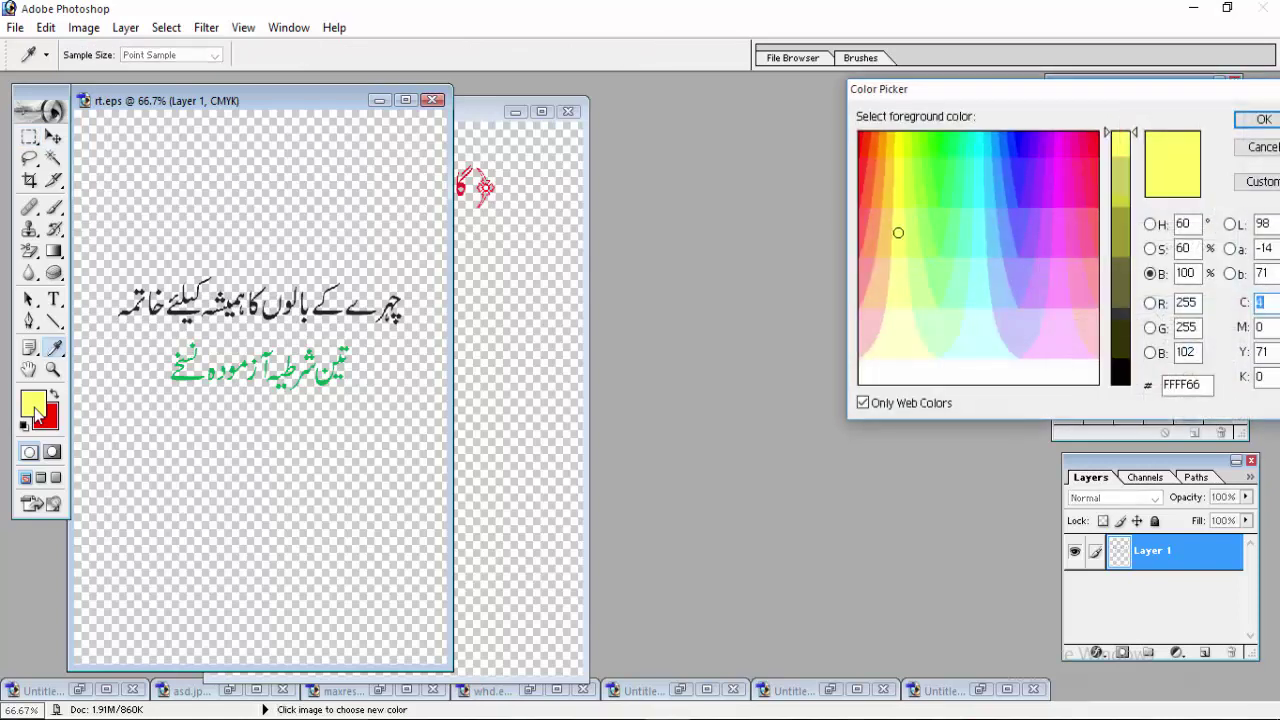
left_click(999, 374)
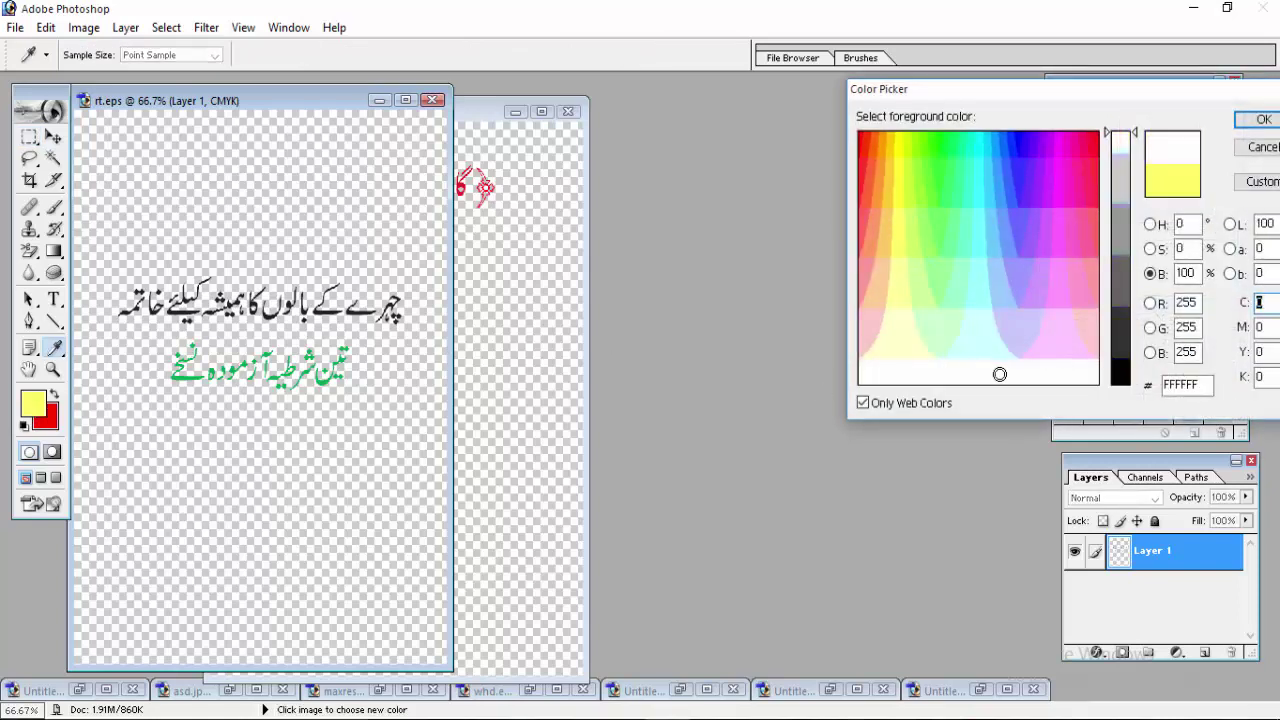
left_click(1262, 120)
Step: Swap colours so red is foreground and white background, then start a 1280 × 720 new document
key("m")
left_click(55, 395)
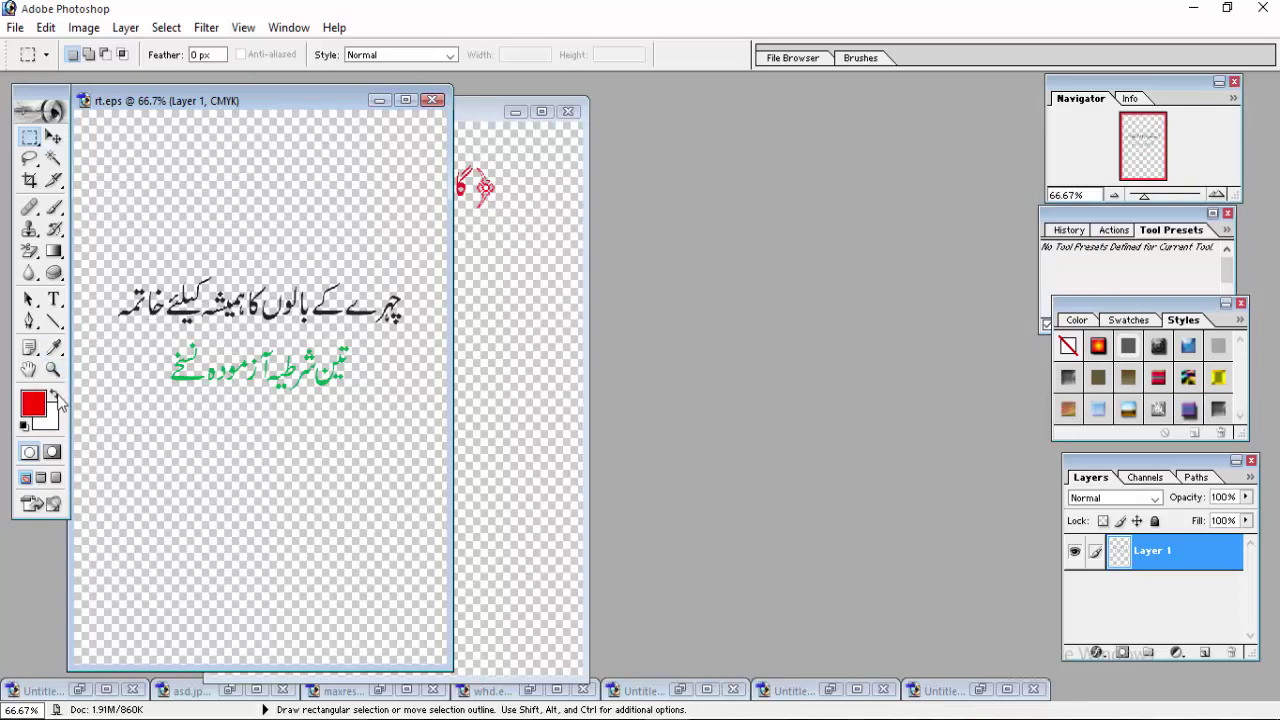
left_click(15, 28)
left_click(48, 50)
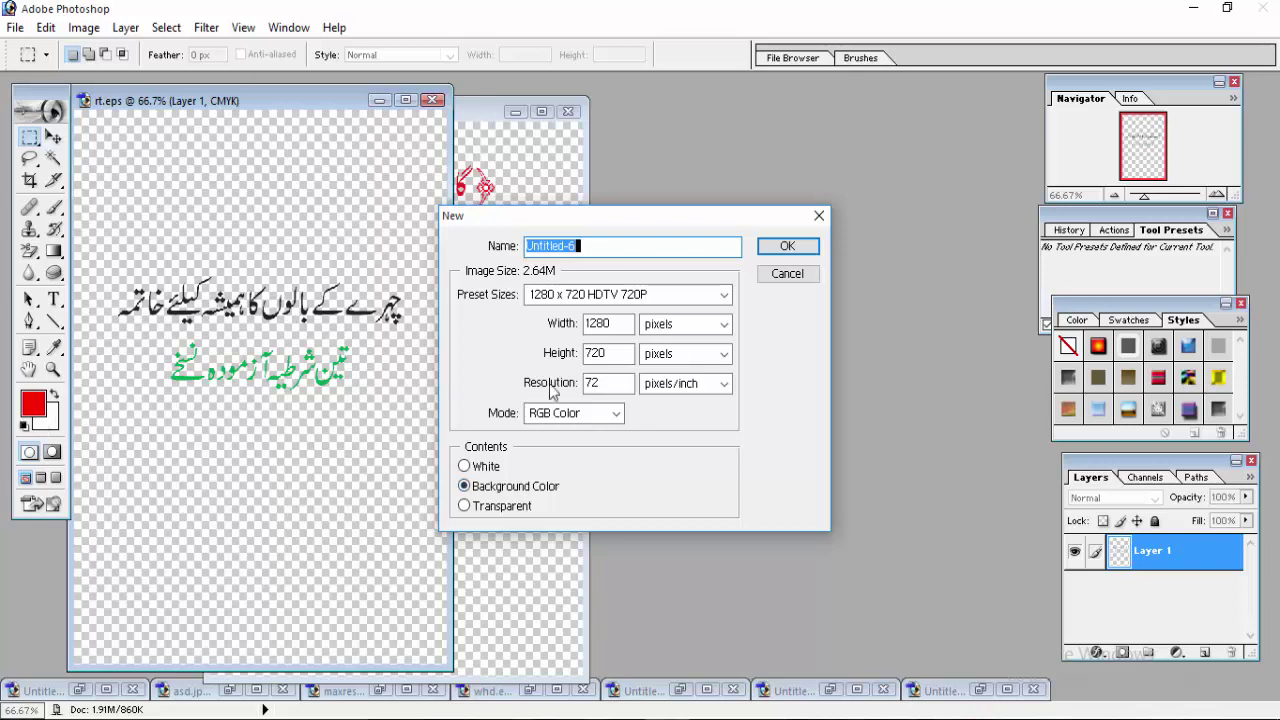
Step: Create the white 1280 × 720 Untitled-6 document and move its window up
left_click(788, 246)
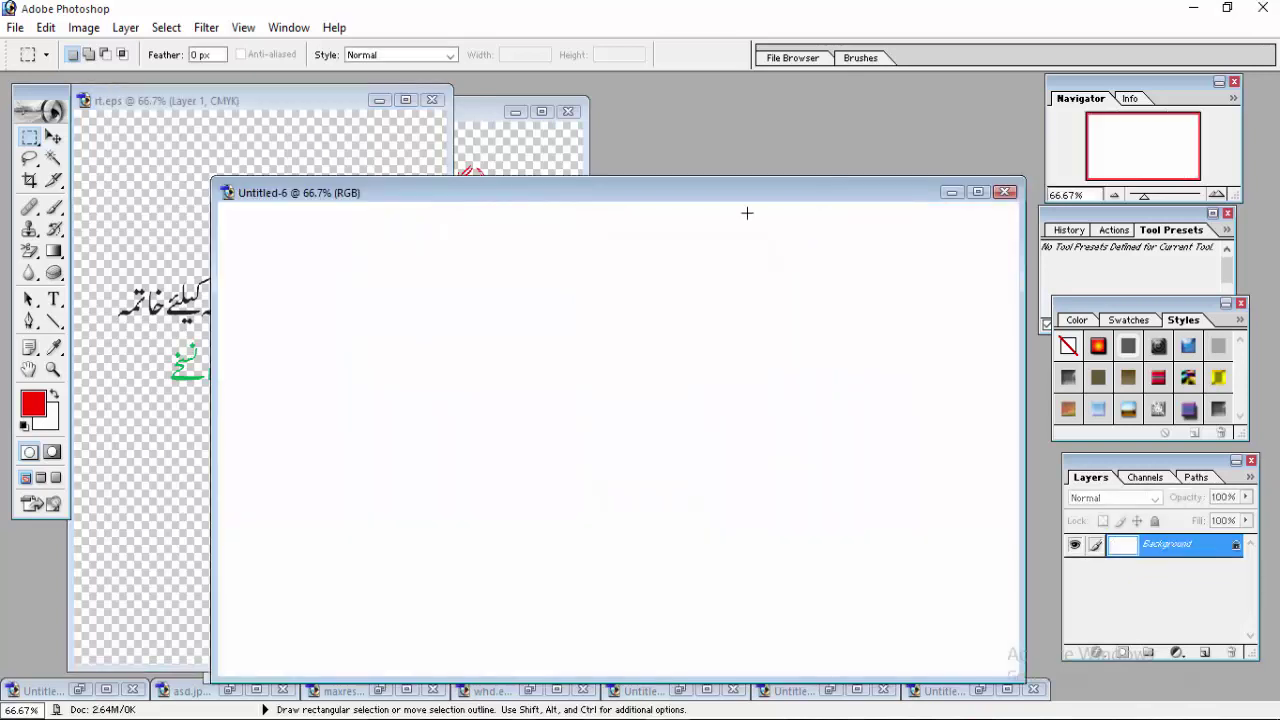
left_click_drag(703, 186, 669, 123)
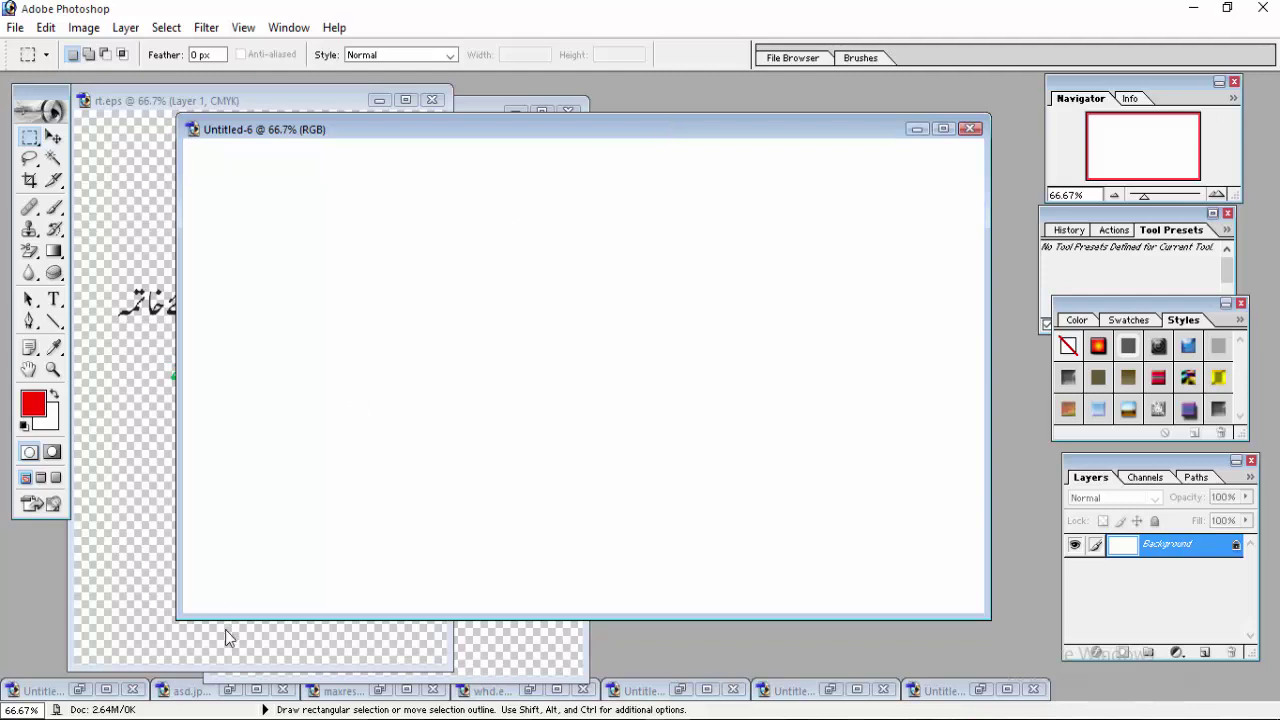
Step: Bring asd.jpg forward, deselect, then Magic Wand the light-blue background on both sides
left_click(230, 690)
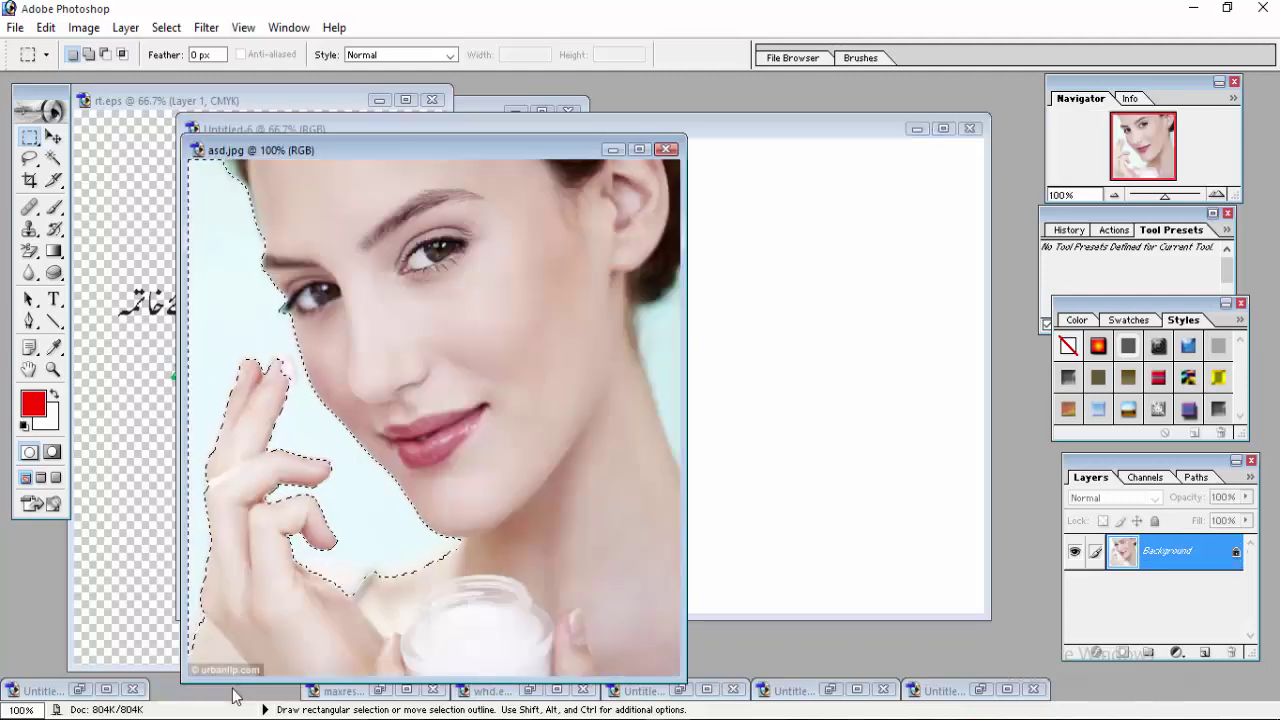
left_click(166, 27)
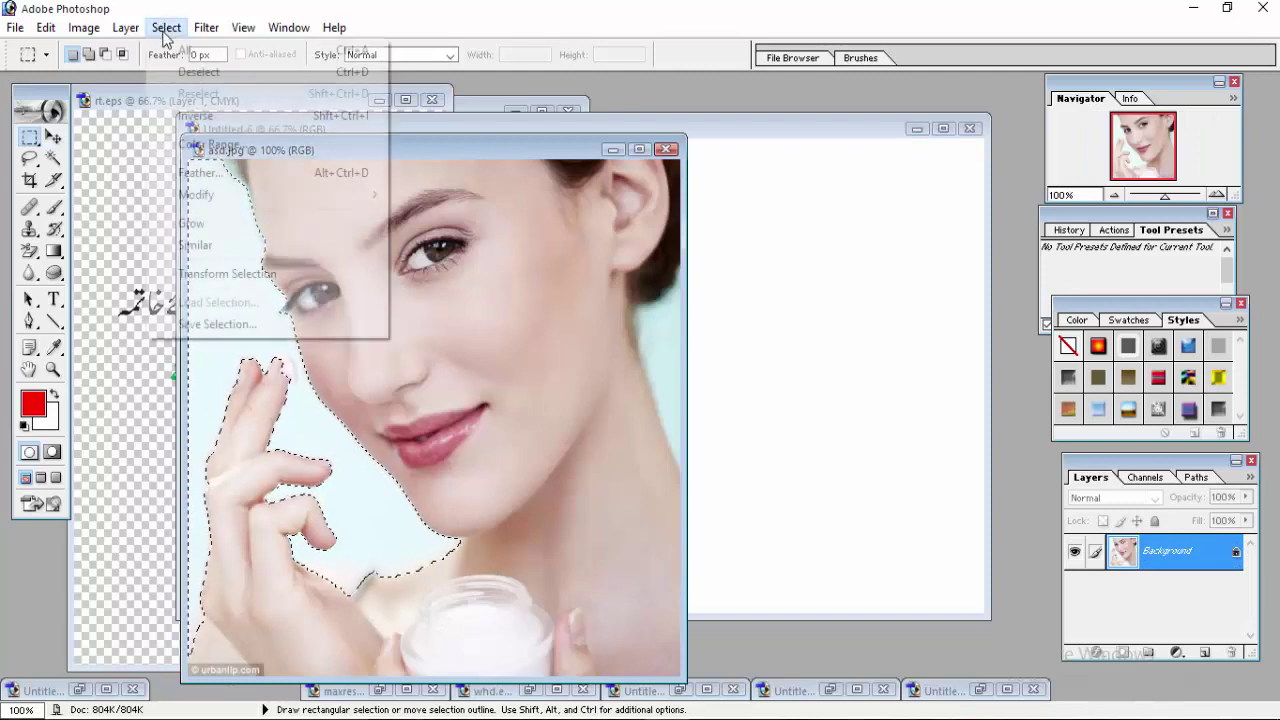
left_click(187, 72)
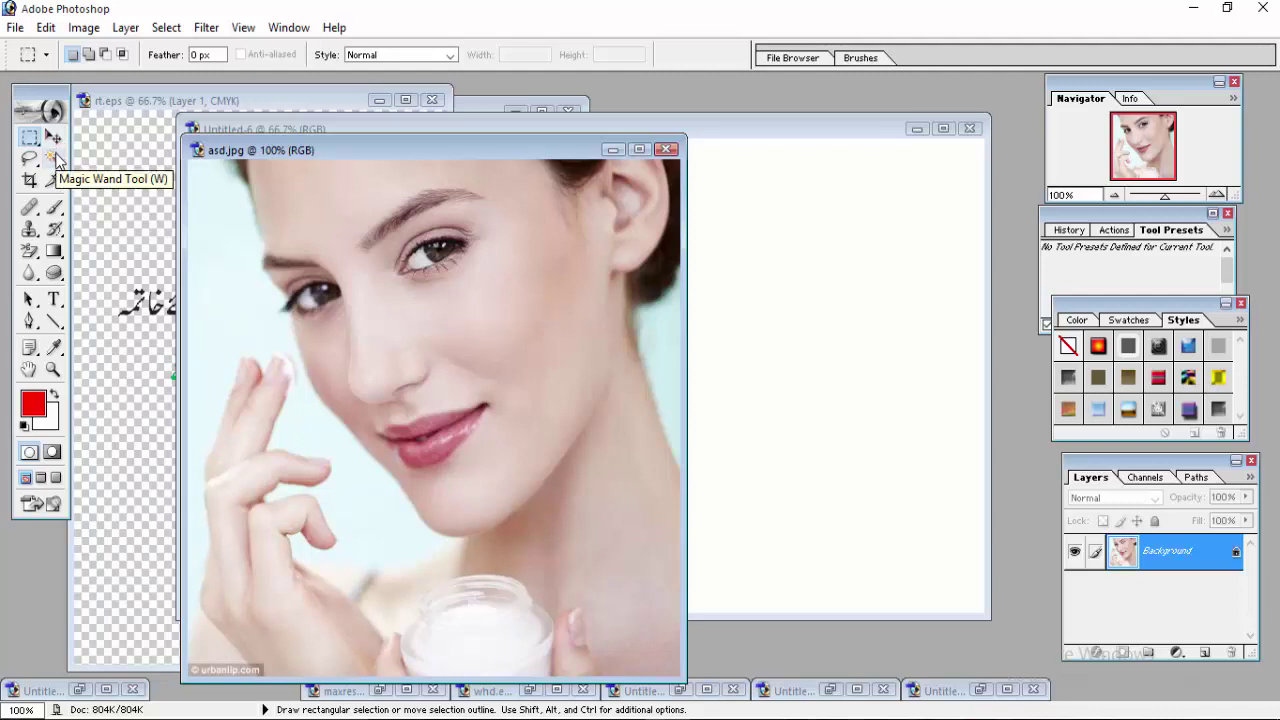
left_click(55, 159)
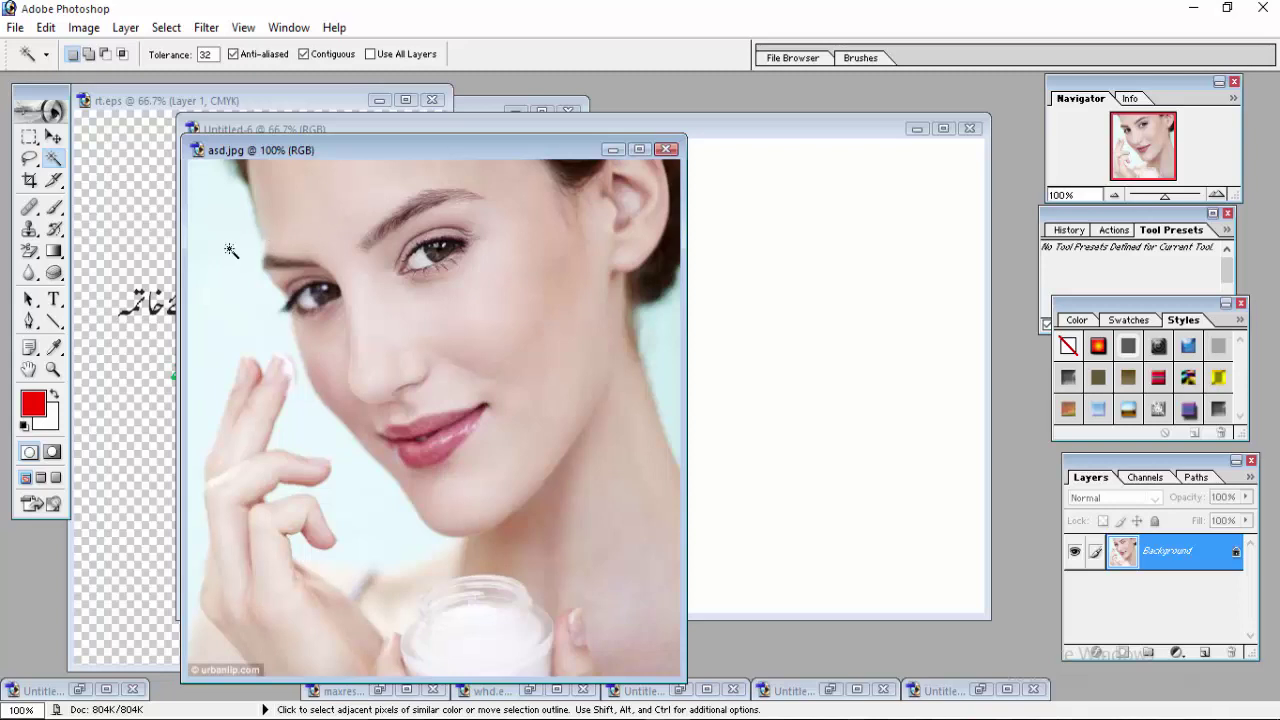
left_click(231, 251)
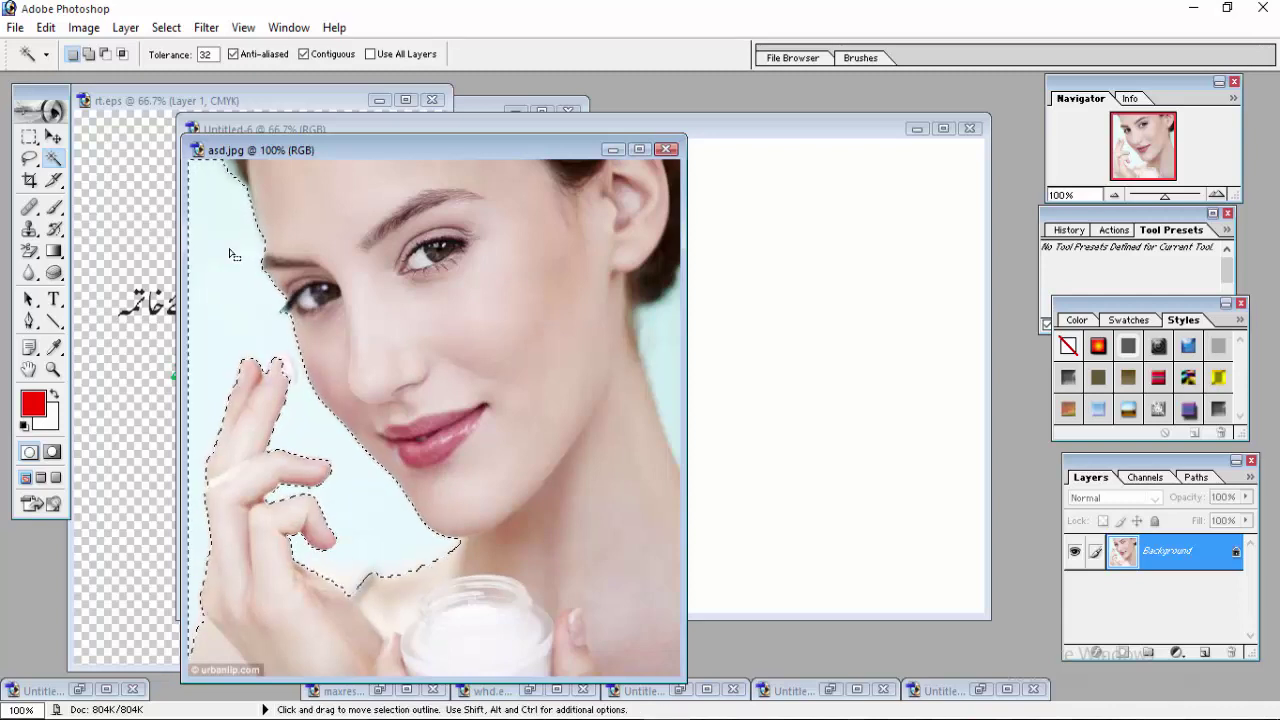
left_click(674, 339)
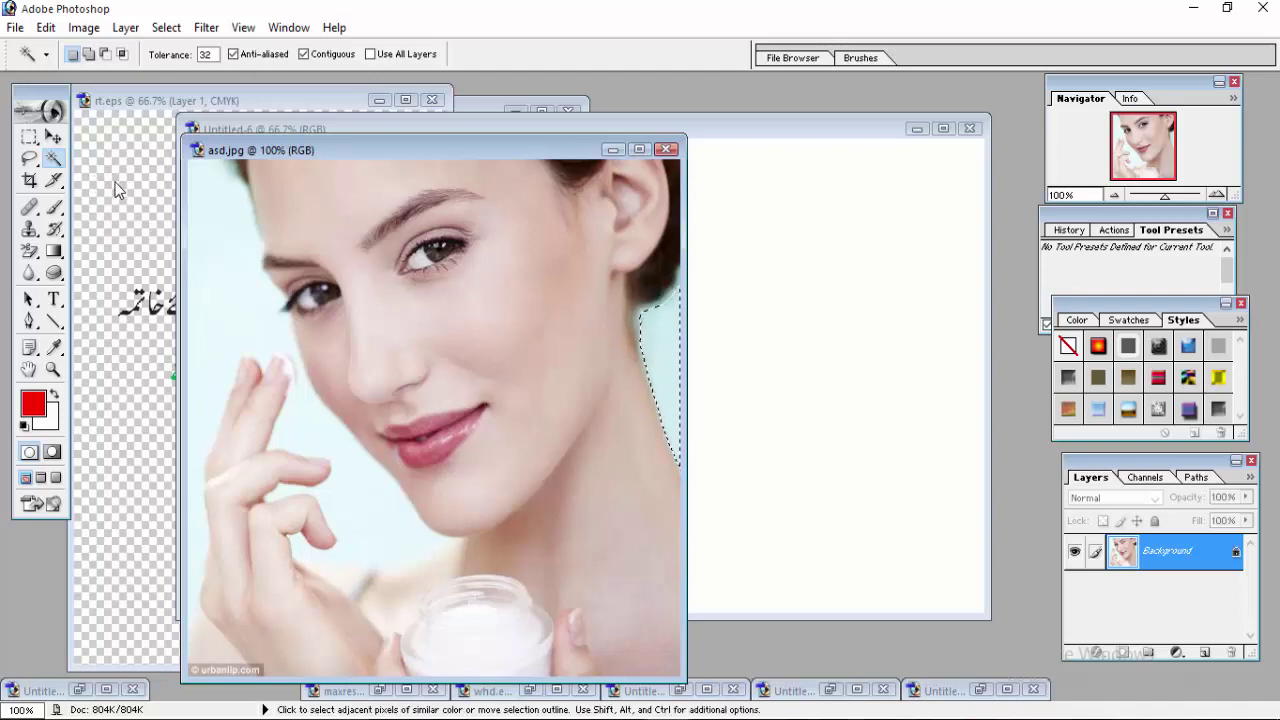
Step: Switch to the Move tool and clear the selection on asd.jpg
left_click(57, 138)
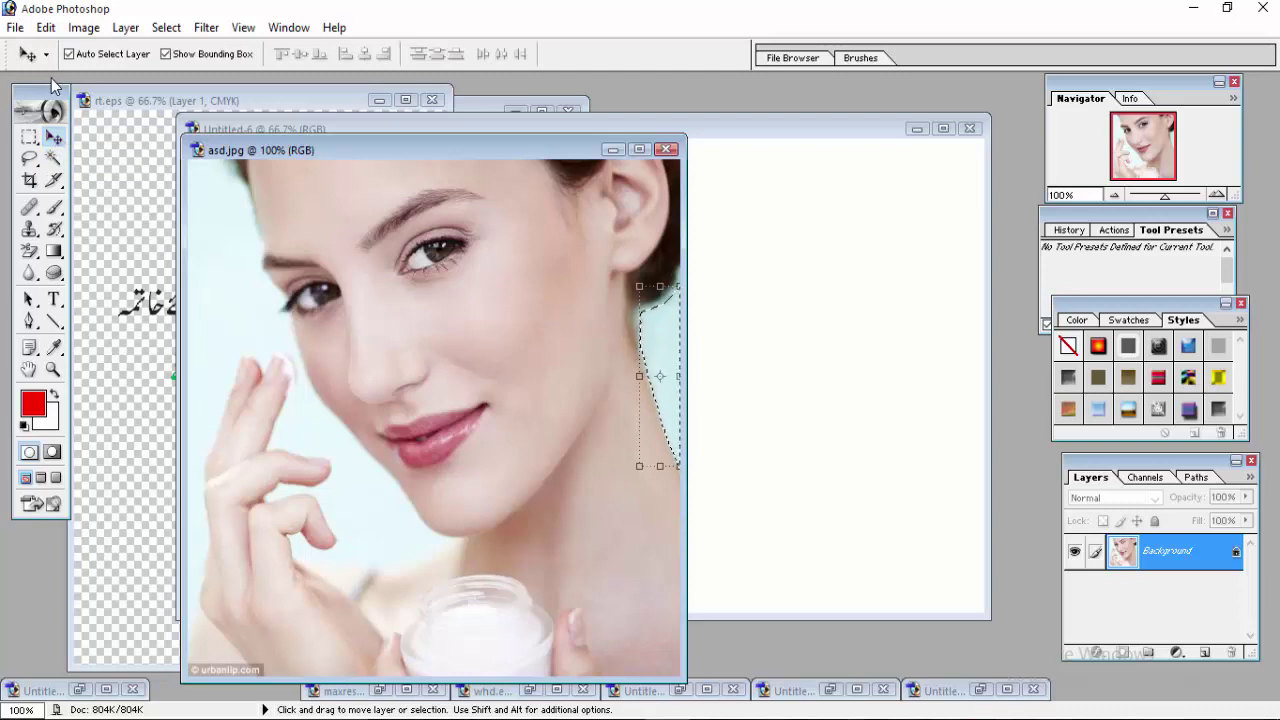
left_click(166, 28)
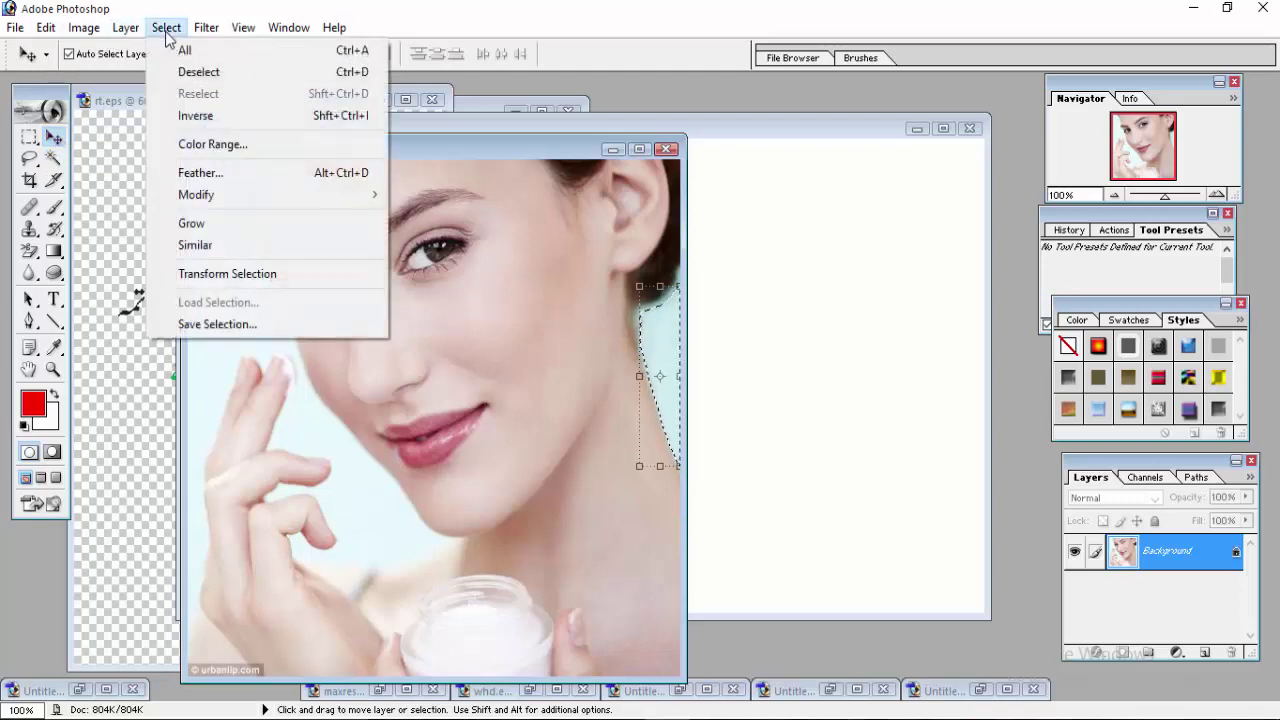
left_click(200, 71)
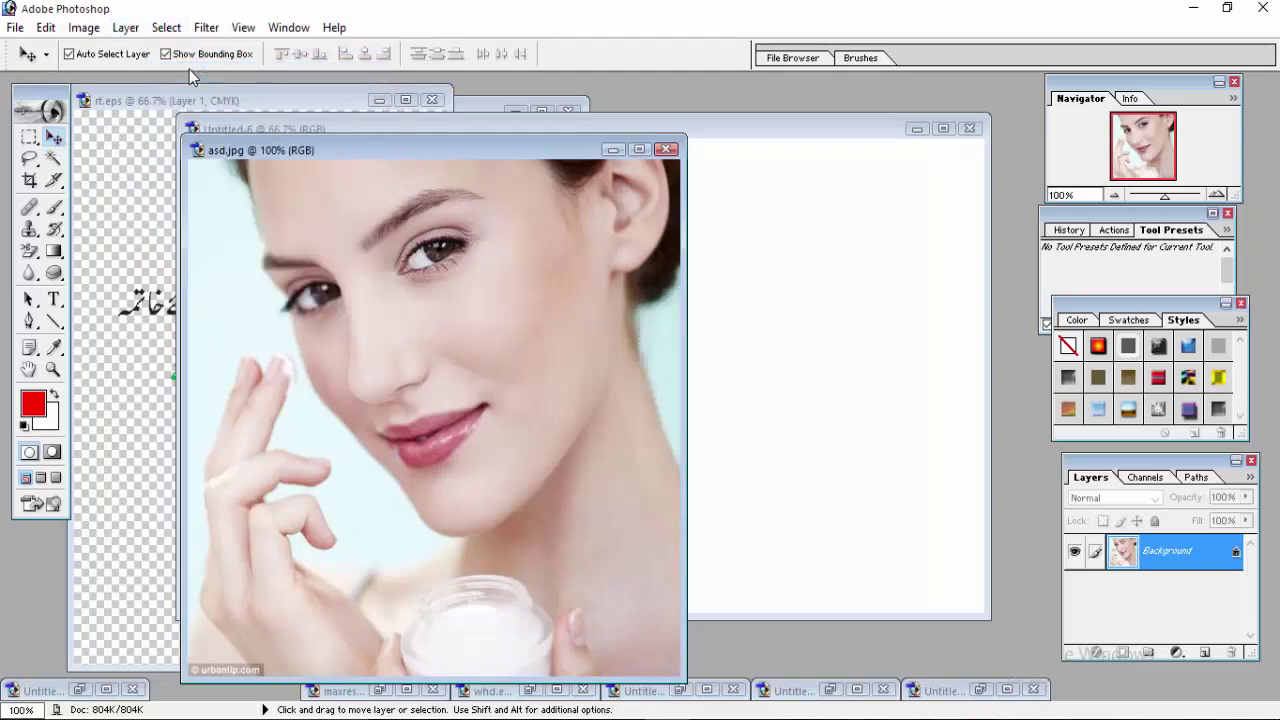
left_click(17, 29)
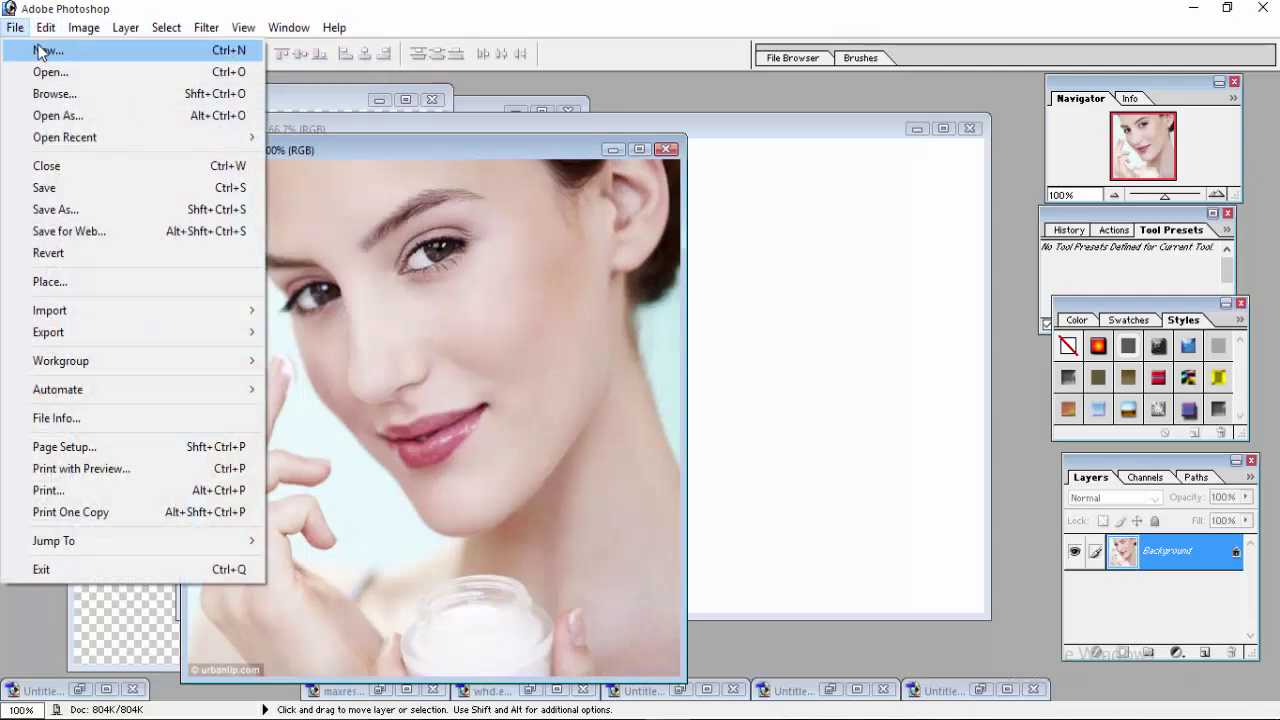
Step: Create a new 1280 × 720 document, Untitled-7, with Transparent contents
left_click(46, 52)
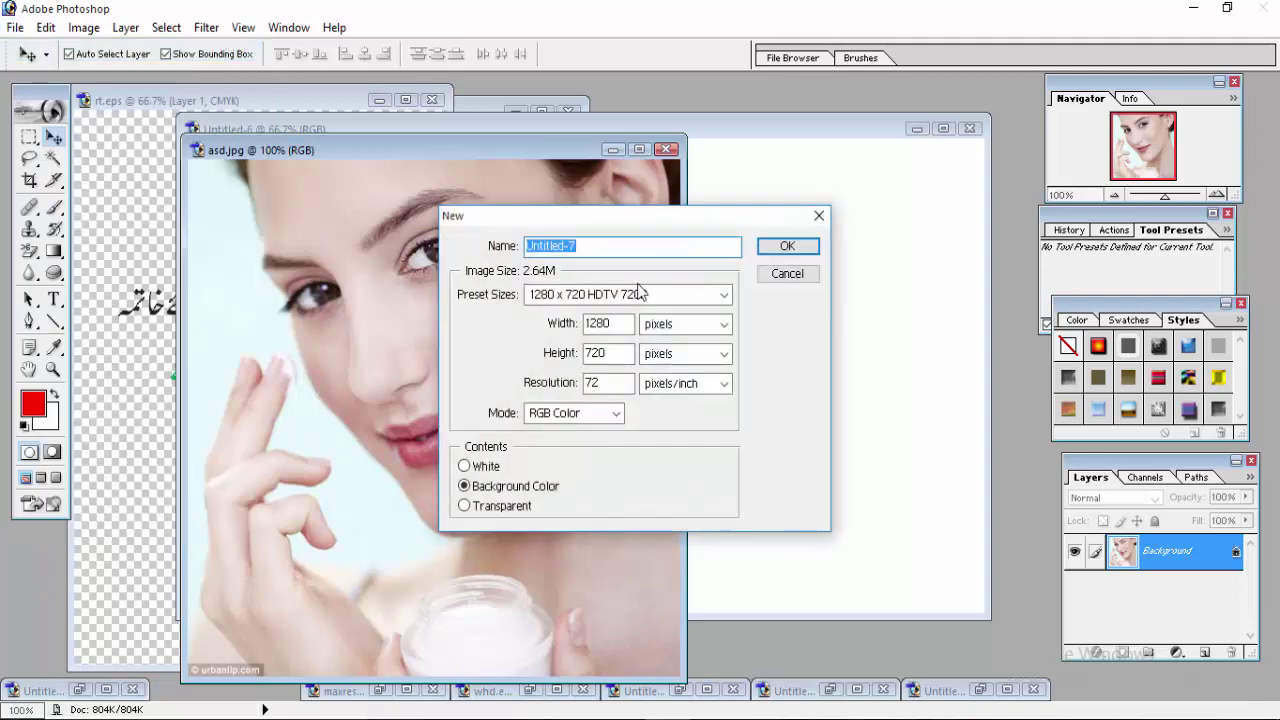
left_click(503, 508)
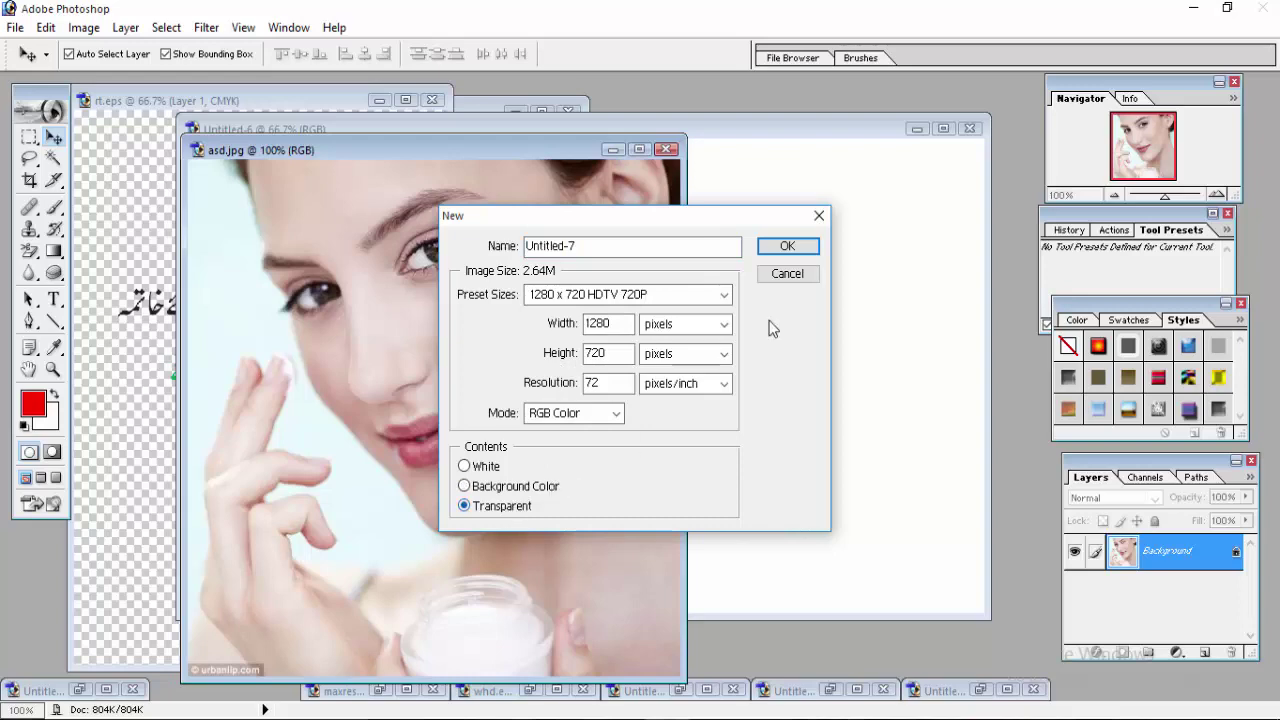
left_click(799, 248)
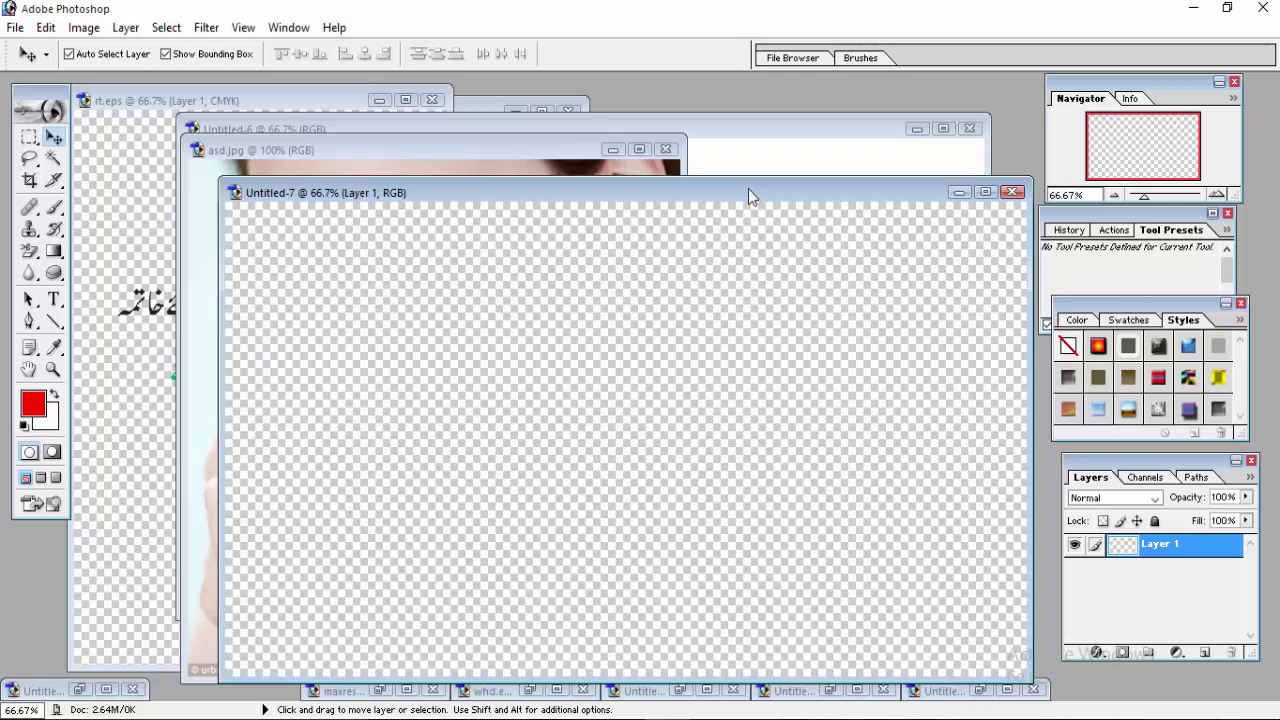
Step: Drag the asd.jpg beauty photo onto the centre of Untitled-7 as a new layer
left_click(515, 150)
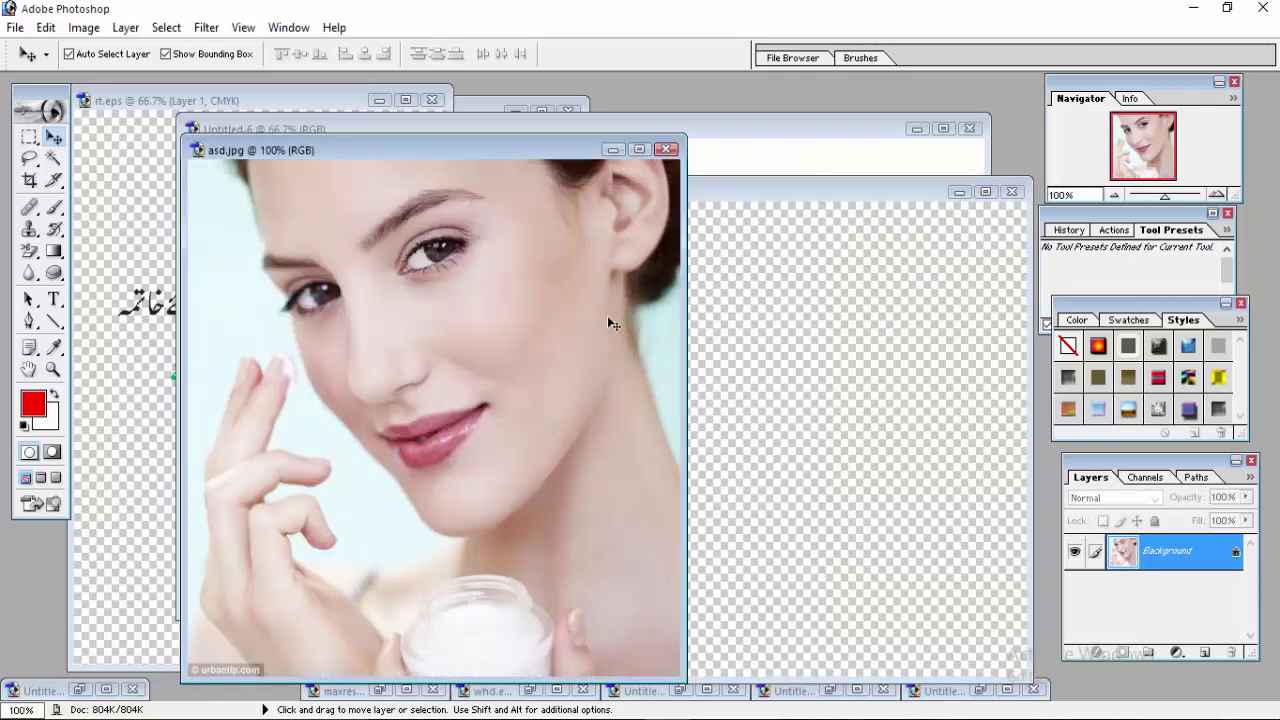
mouse_move(609, 322)
left_mouse_down()
mouse_move(836, 341)
mouse_move(682, 362)
left_mouse_up()
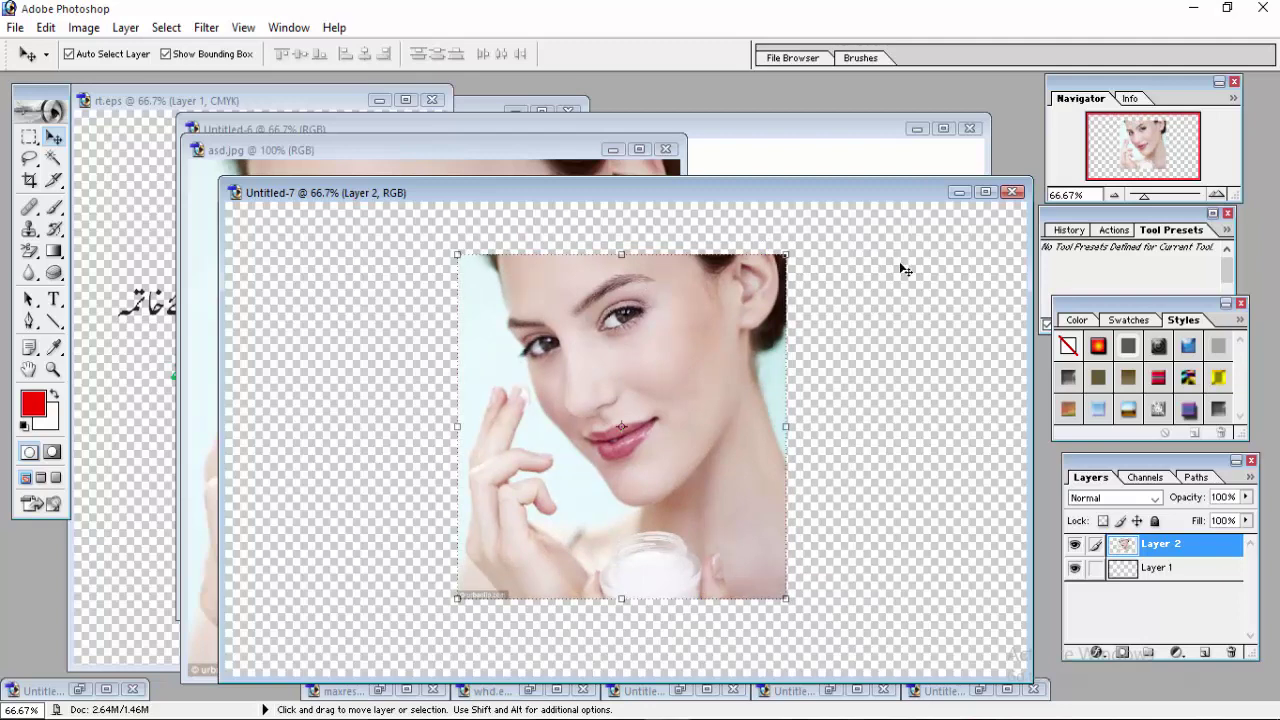
left_click(466, 165)
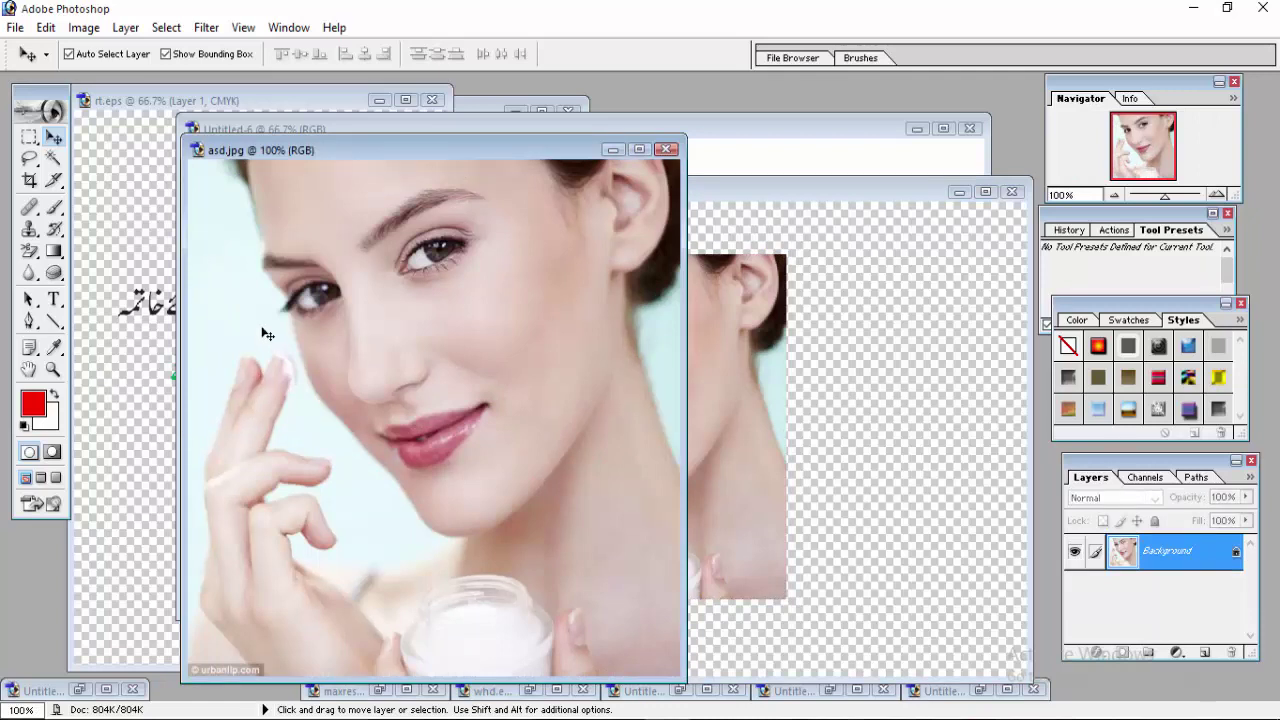
Step: Magic Wand the light-blue background beside the face in asd.jpg and fill it white
left_click(52, 160)
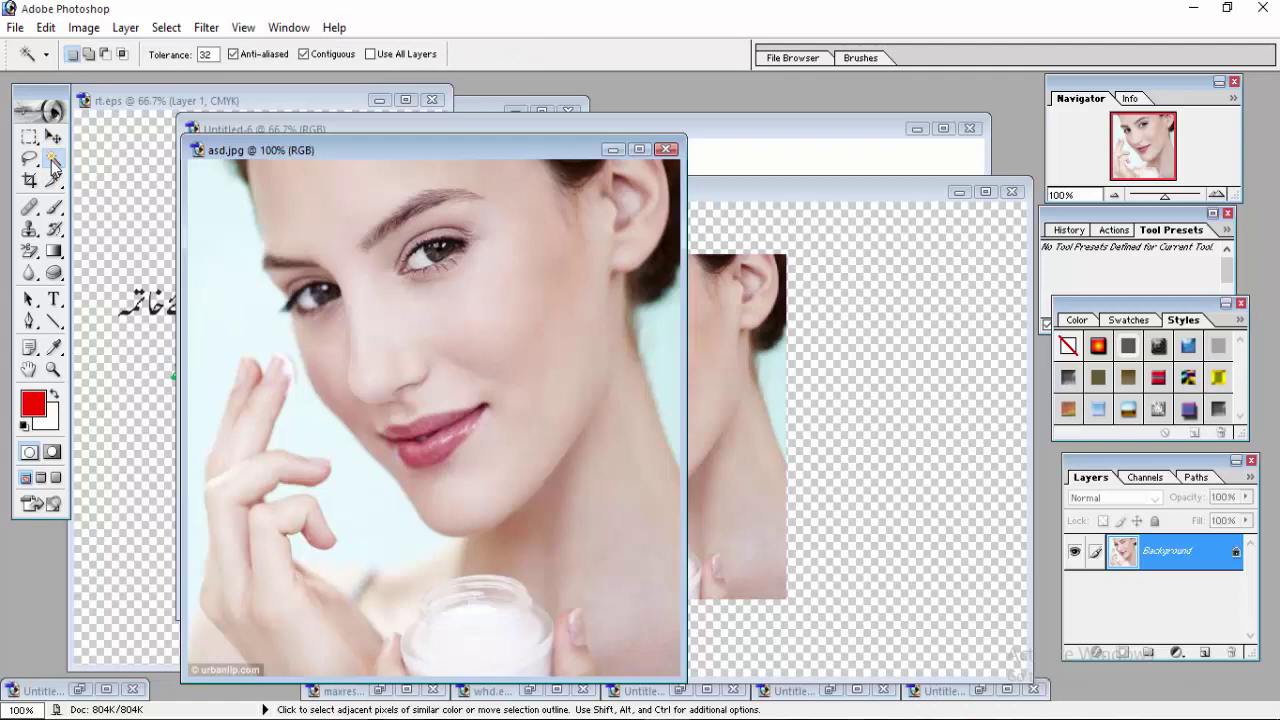
left_click(222, 271)
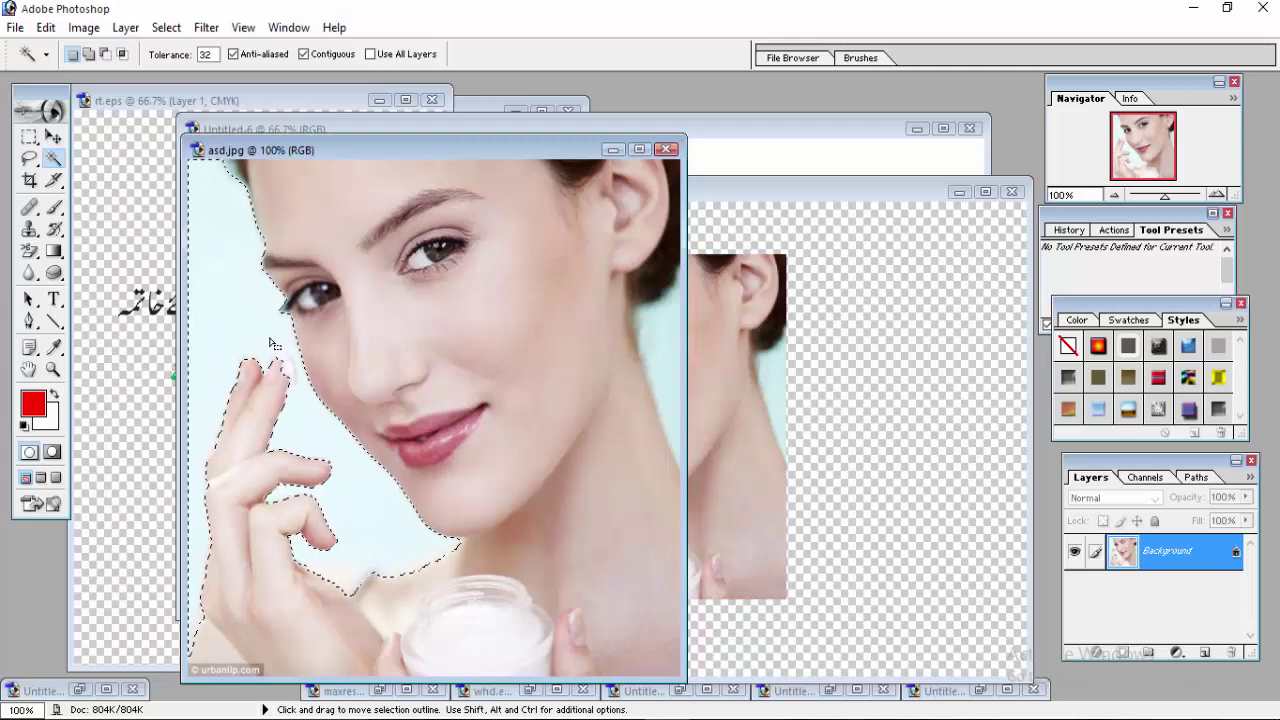
key("Delete")
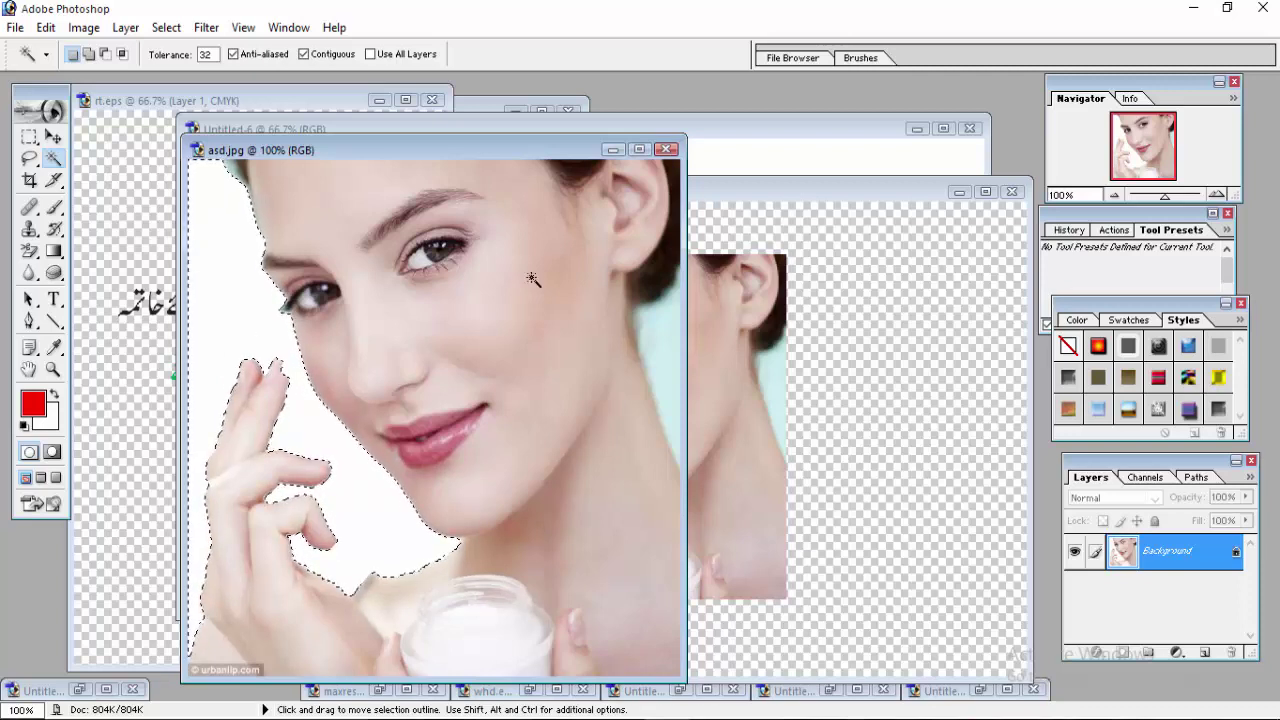
left_click(788, 188)
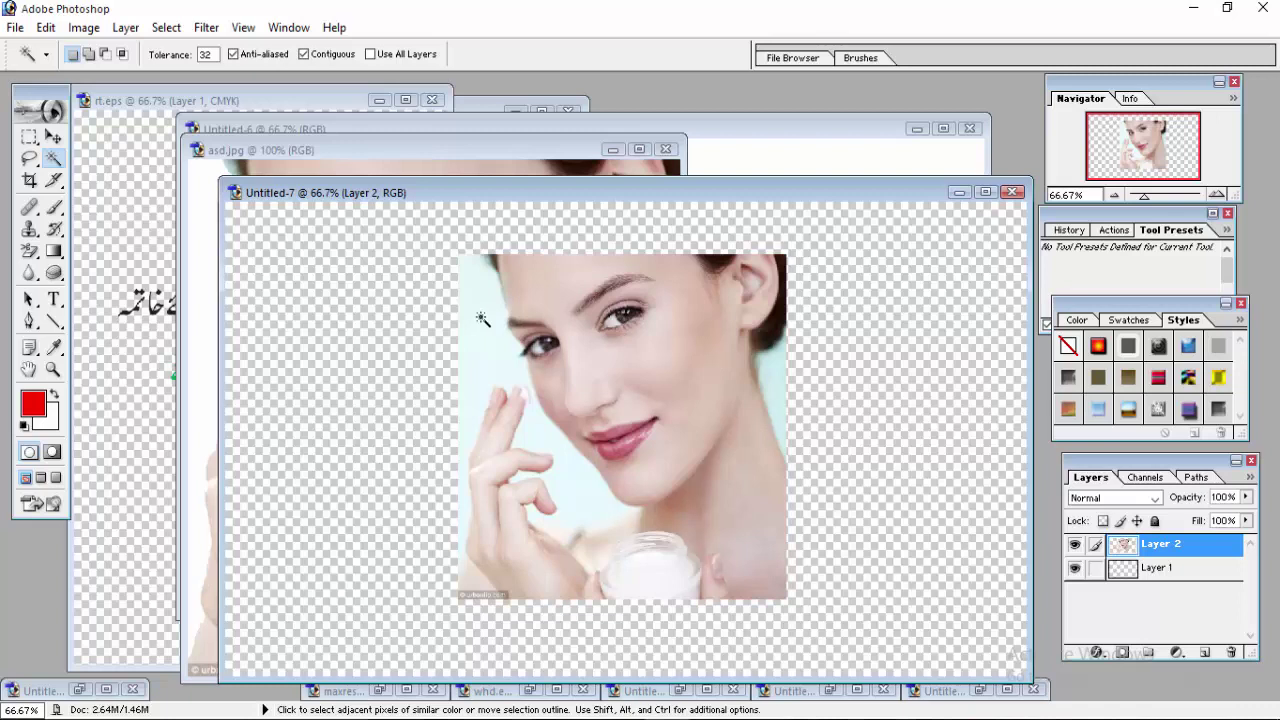
Step: Delete the light-blue background left of the face and the right-edge strip to transparency
left_click(482, 318)
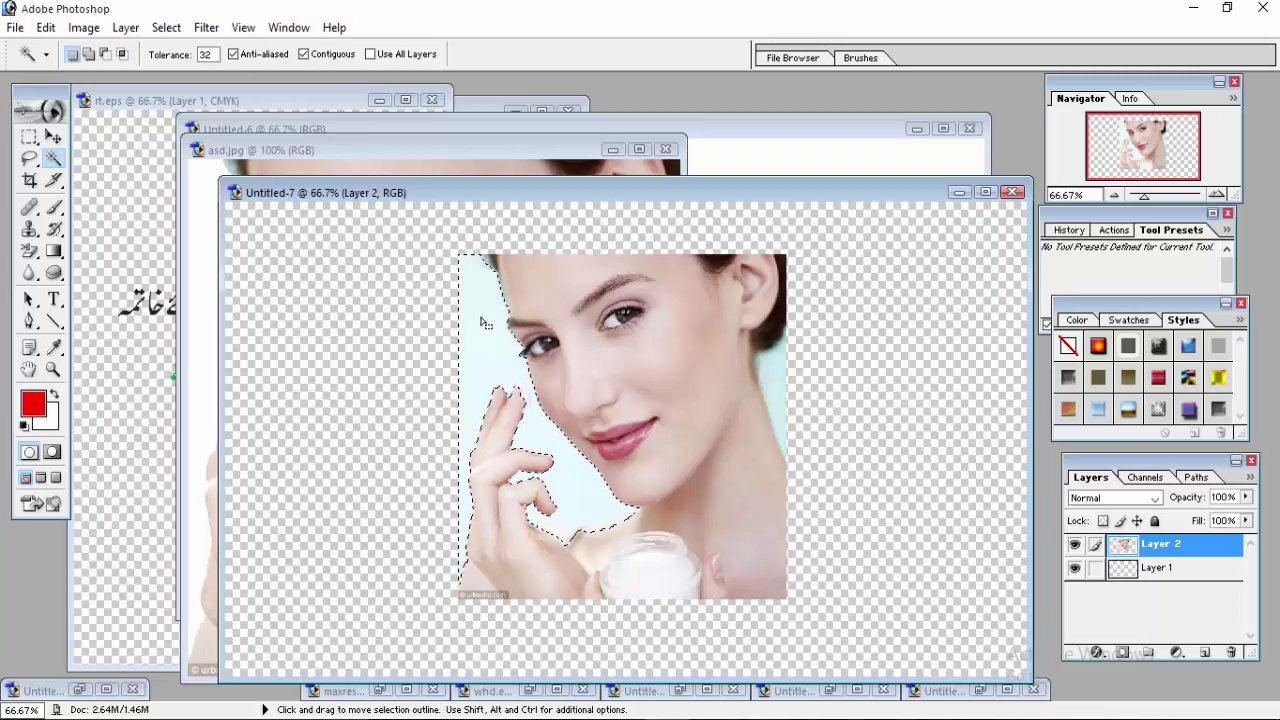
key("Delete")
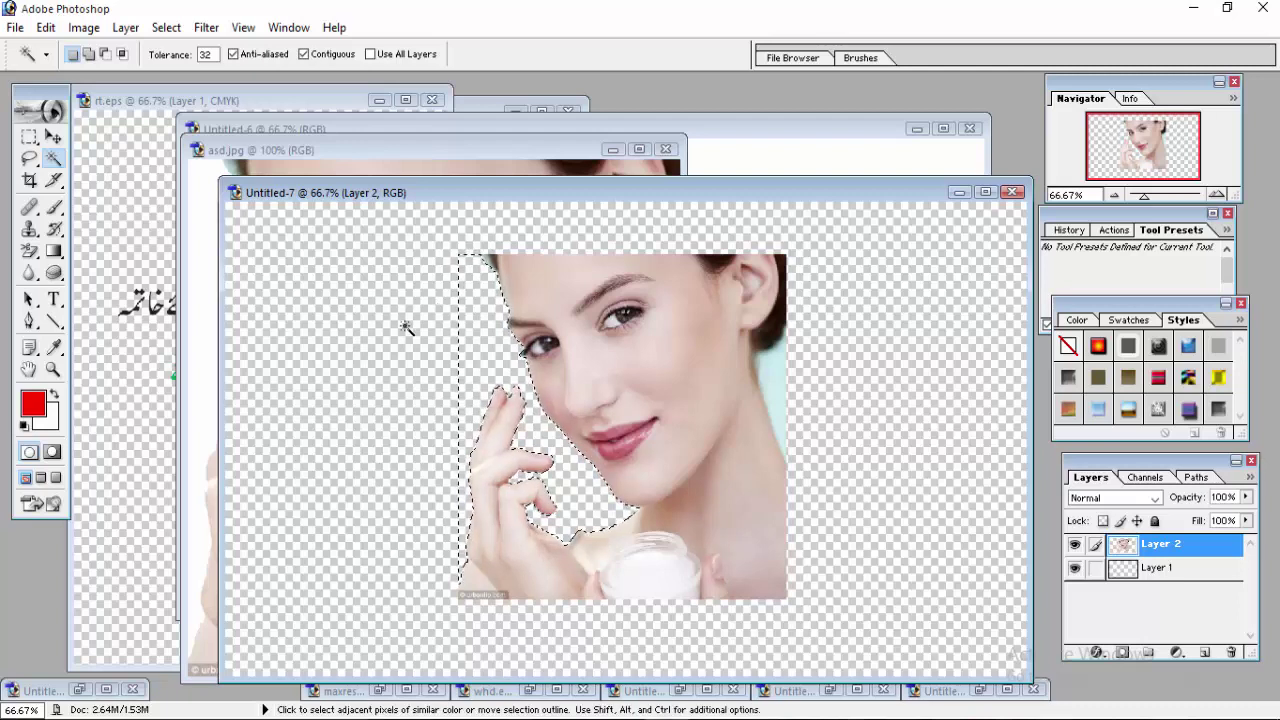
left_click(778, 390)
key("Delete")
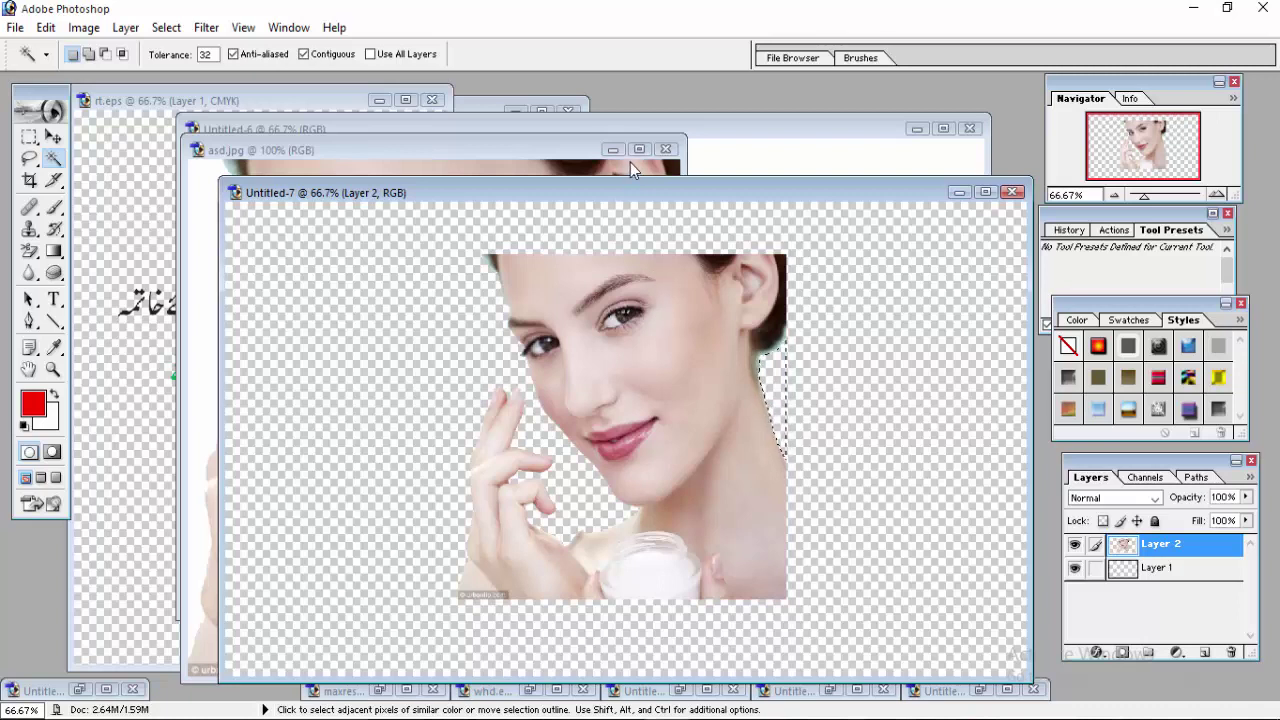
Step: Select the woman in asd.jpg with the Magic Wand and move the window aside
left_click(570, 152)
left_click(363, 184)
left_click_drag(486, 155, 10, 192)
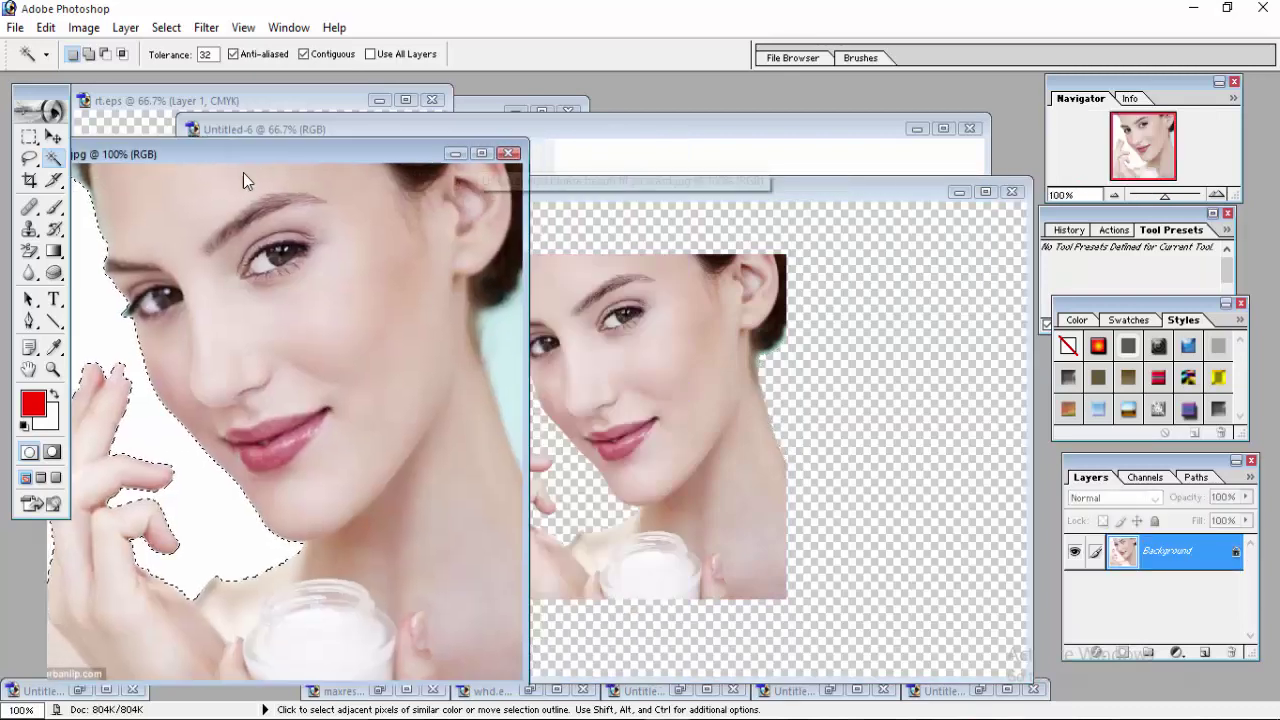
Step: Move-drag the selected woman into Untitled-7, then into the Untitled-6 banner
left_click(53, 137)
left_click_drag(801, 342, 698, 333)
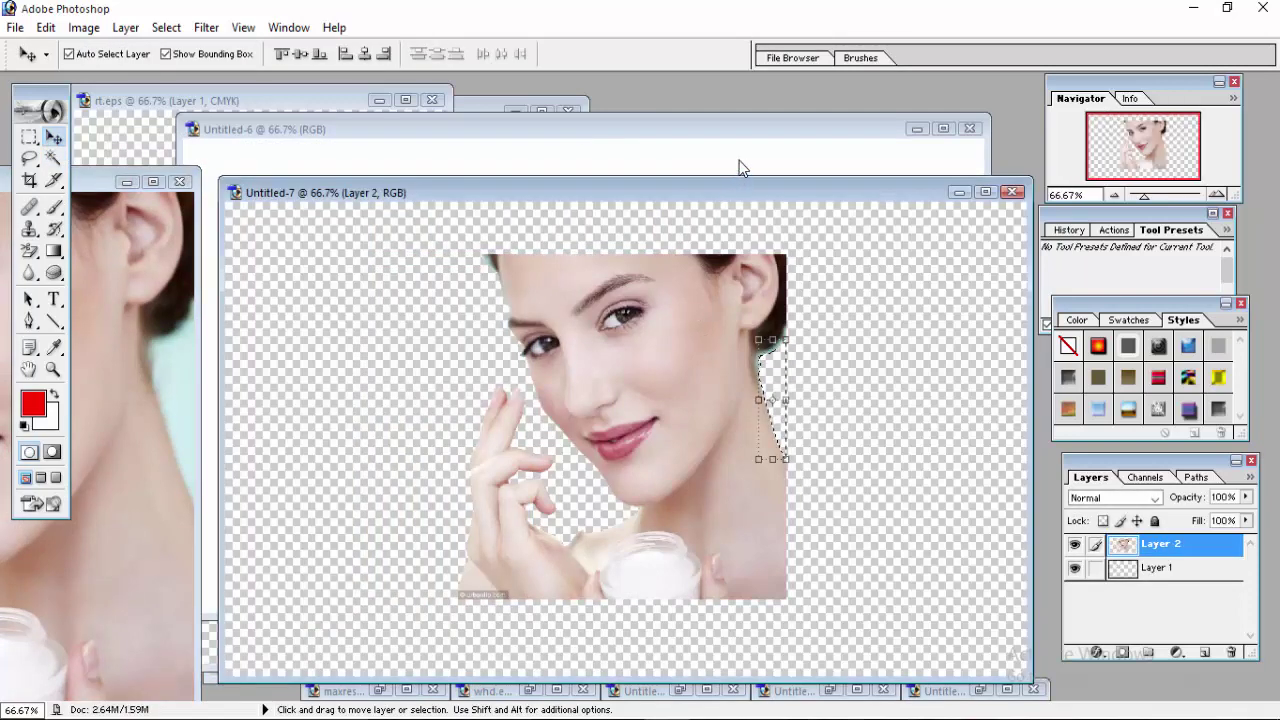
left_click_drag(637, 396, 696, 216)
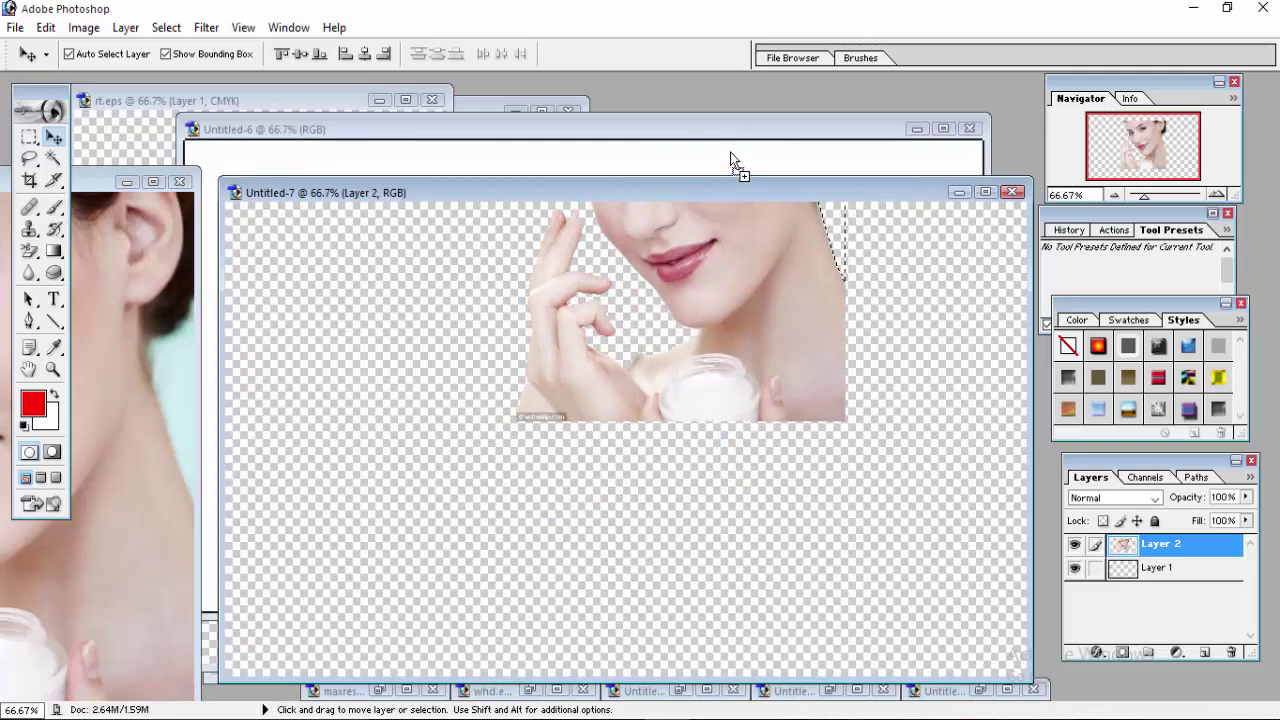
mouse_move(723, 165)
left_mouse_down()
mouse_move(820, 345)
mouse_move(865, 297)
left_mouse_up()
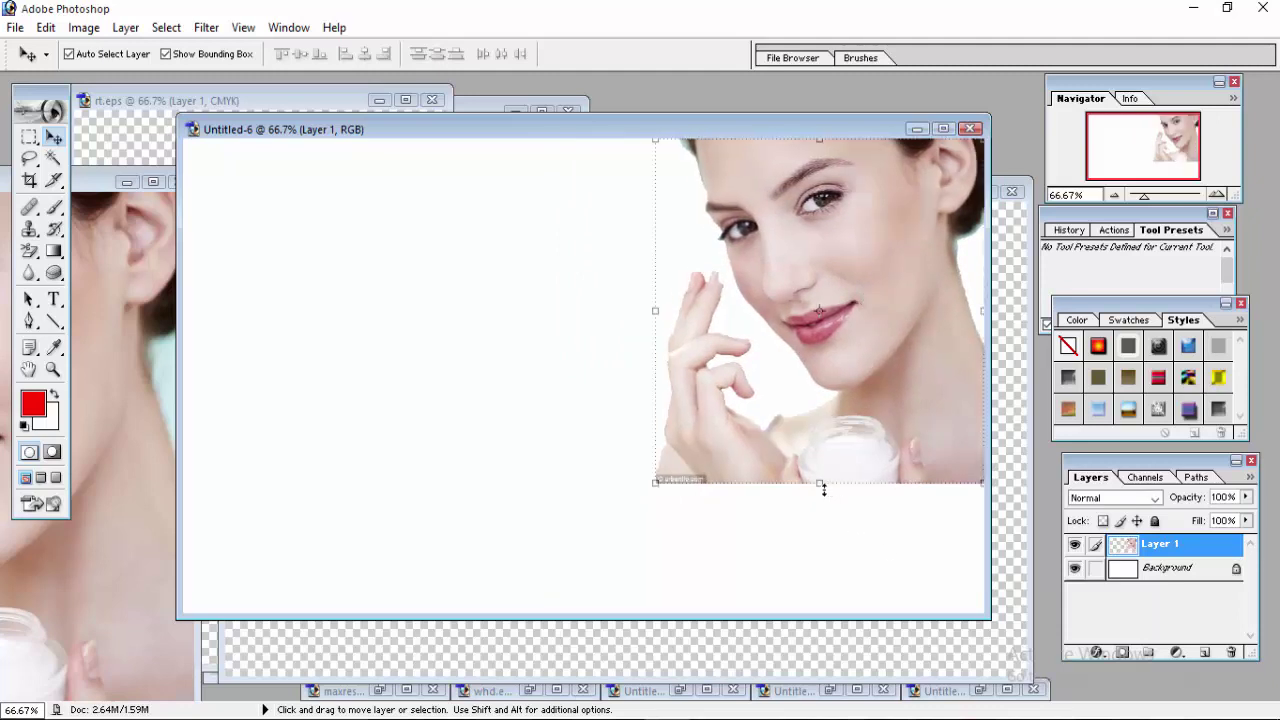
Step: Stretch the woman taller and wider to the left, commit, and select the Background layer
left_click_drag(820, 485, 818, 629)
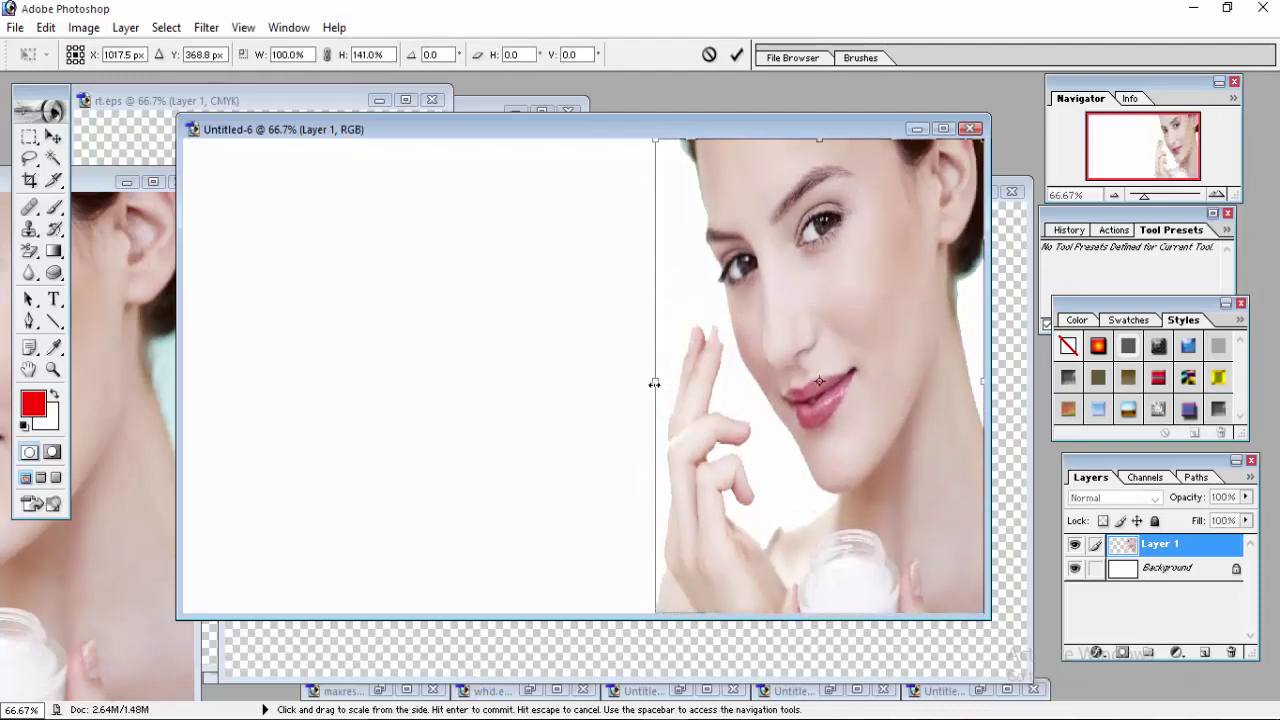
left_click_drag(651, 382, 622, 382)
left_click_drag(597, 383, 582, 381)
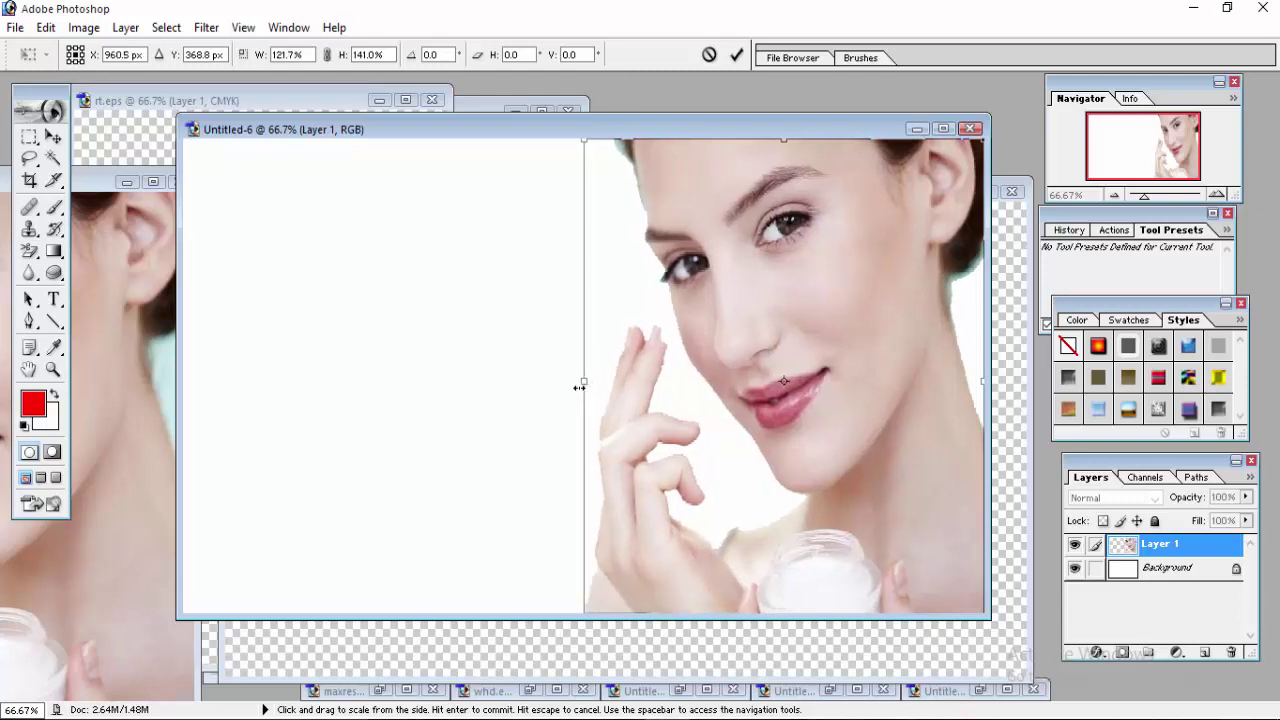
left_click(729, 59)
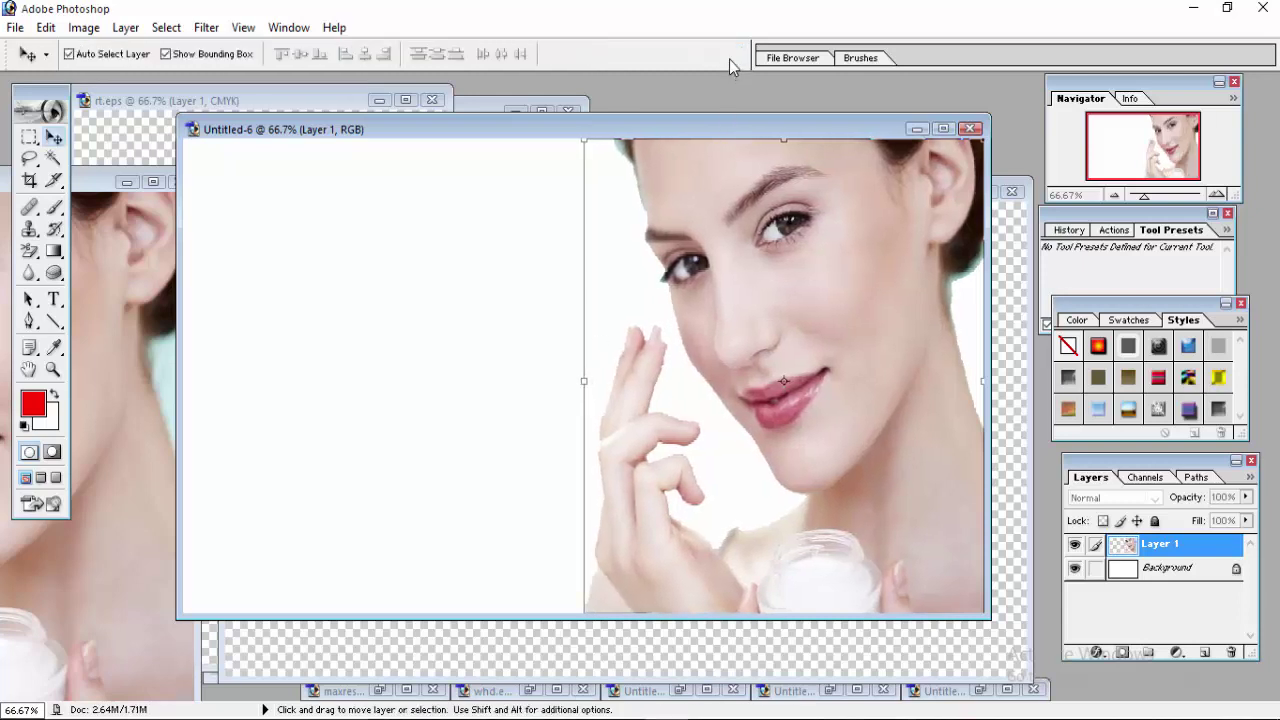
left_click(537, 200)
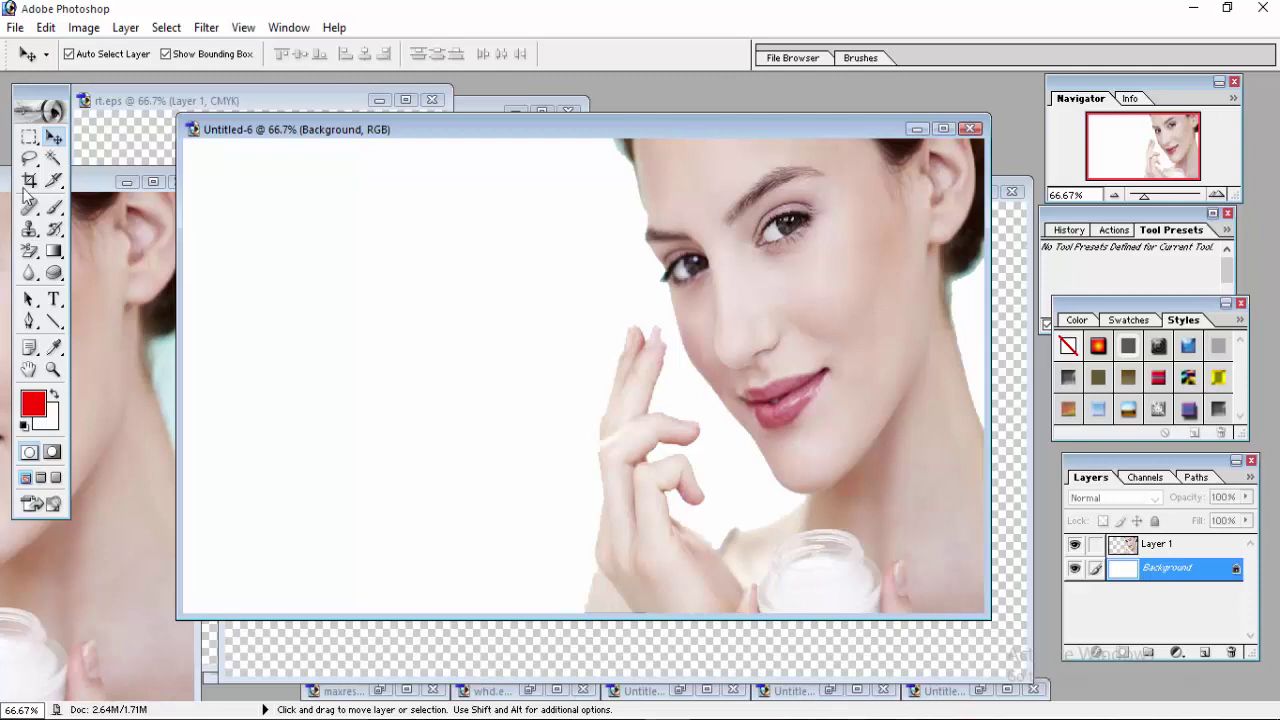
Step: Marquee-select the top black Urdu text line in rt.eps
left_click(123, 188)
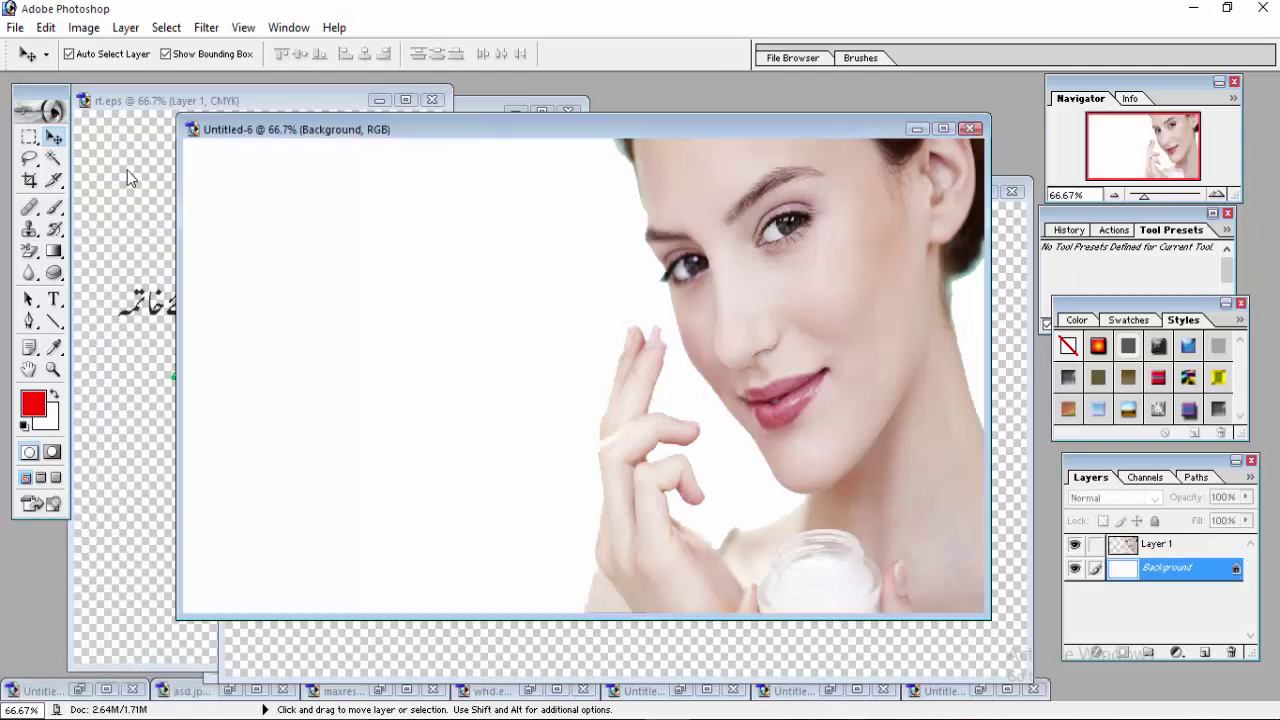
left_click(128, 164)
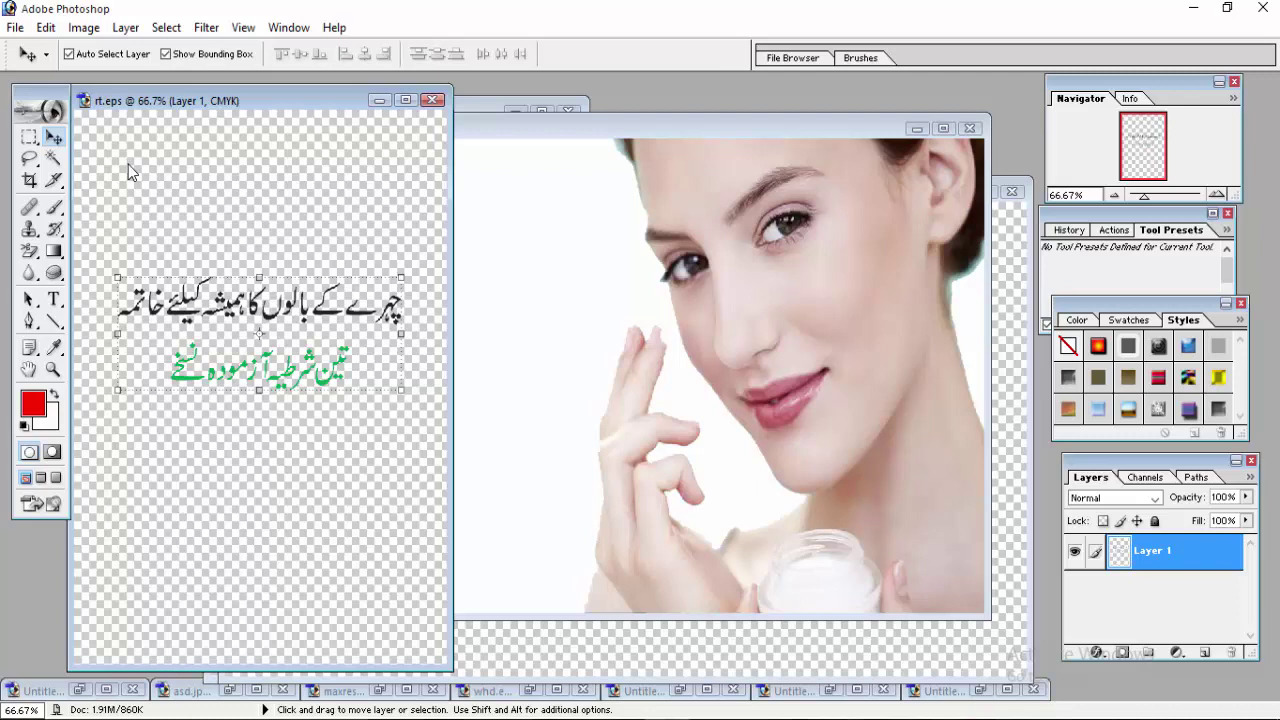
left_click(30, 137)
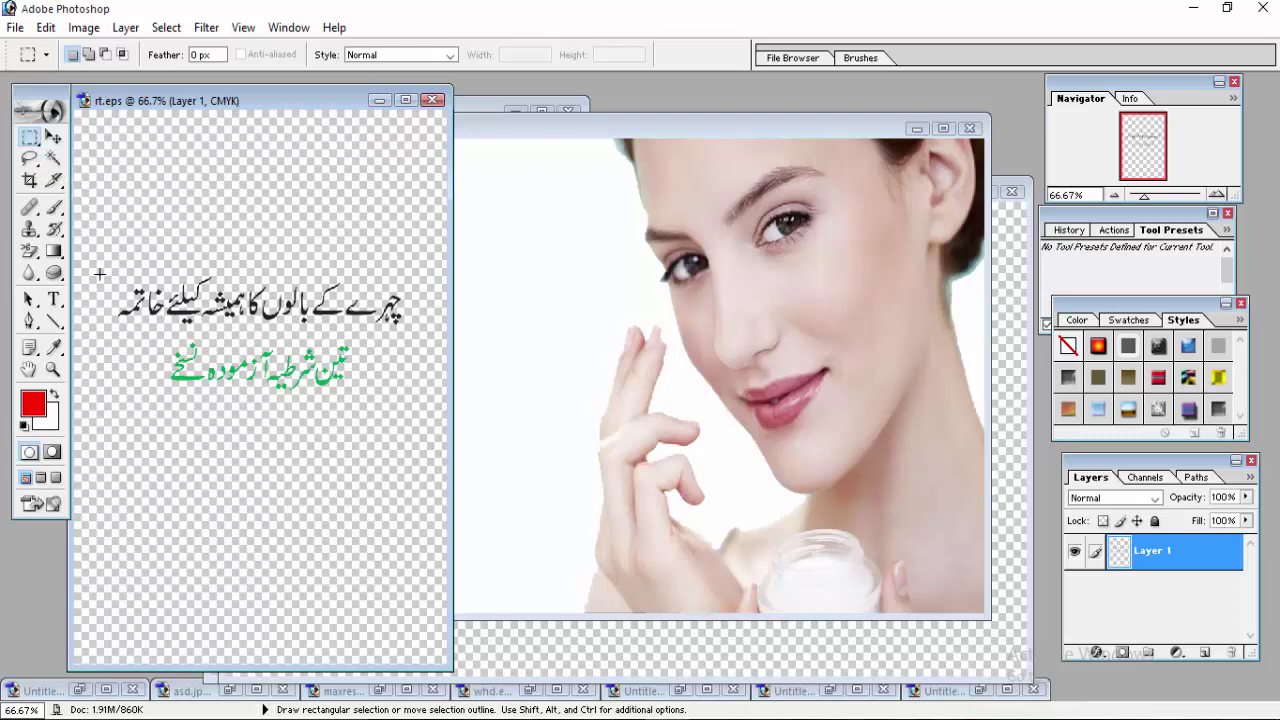
mouse_move(92, 269)
left_mouse_down()
mouse_move(256, 349)
mouse_move(424, 338)
left_mouse_up()
Step: Copy the Urdu headline into the banner, enlarge it toward the face, and commit
left_click(55, 143)
left_click_drag(400, 285, 512, 238)
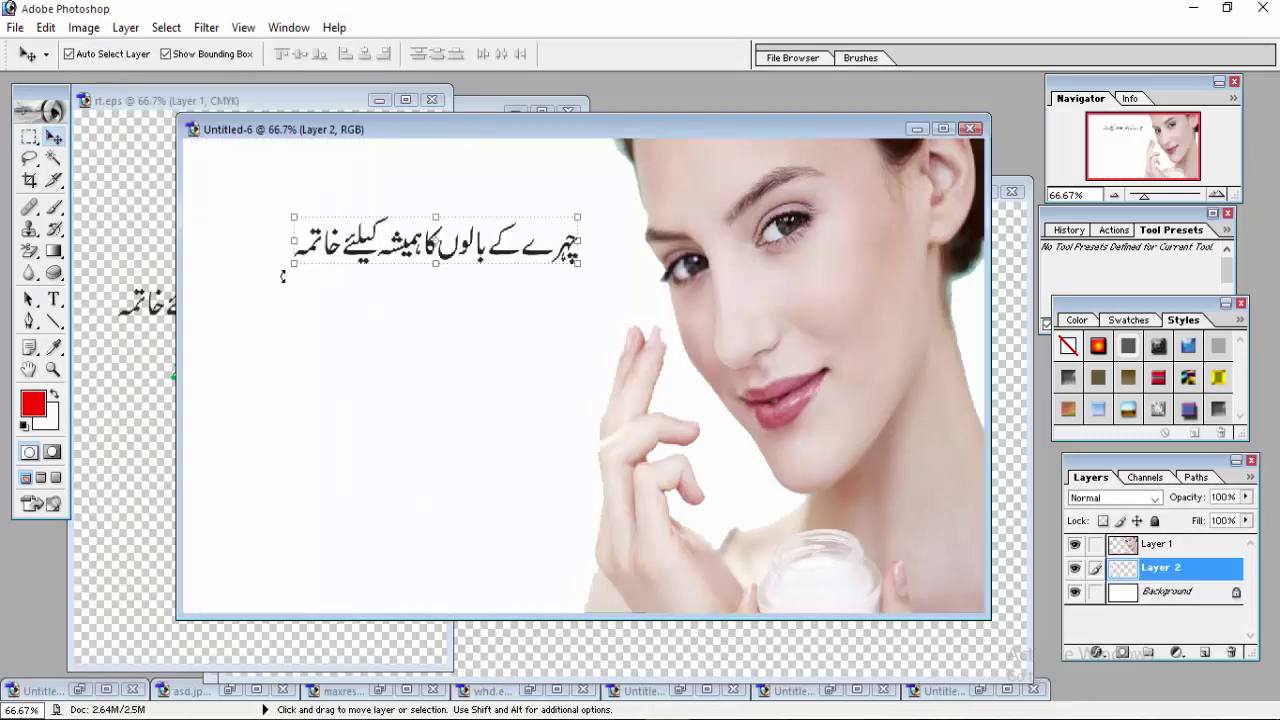
left_click_drag(294, 264, 190, 358)
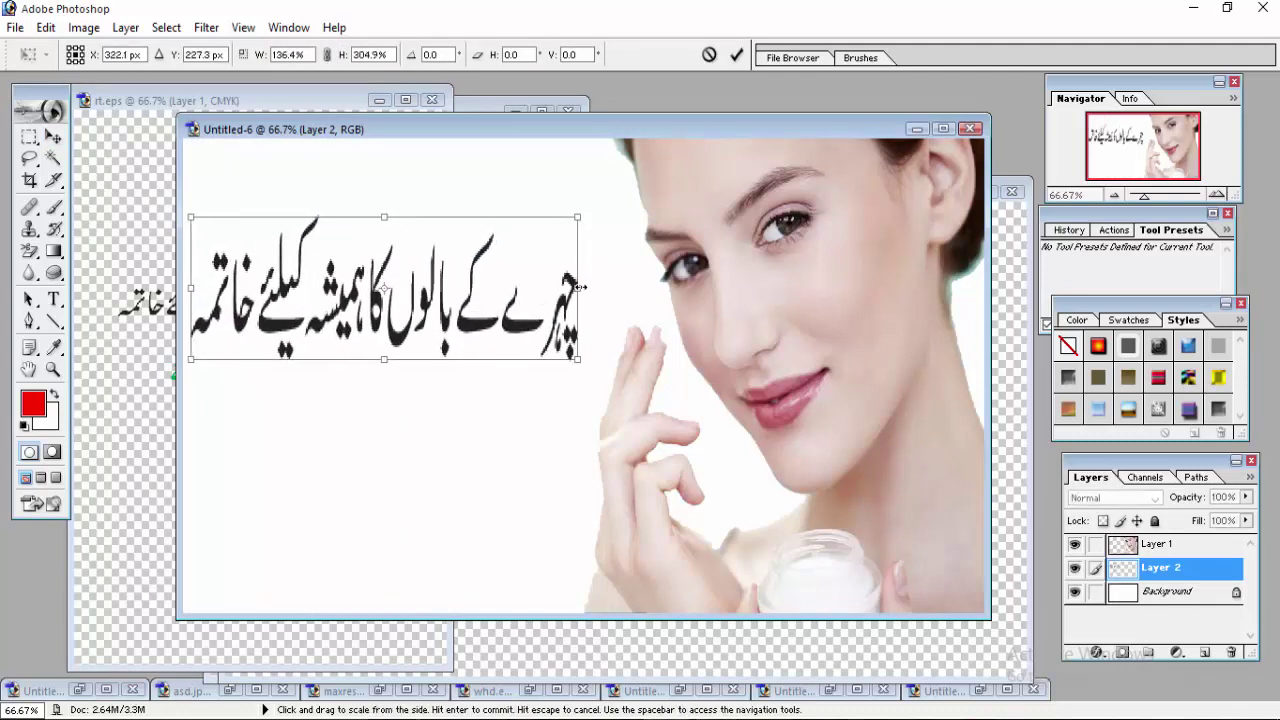
left_click_drag(583, 289, 658, 285)
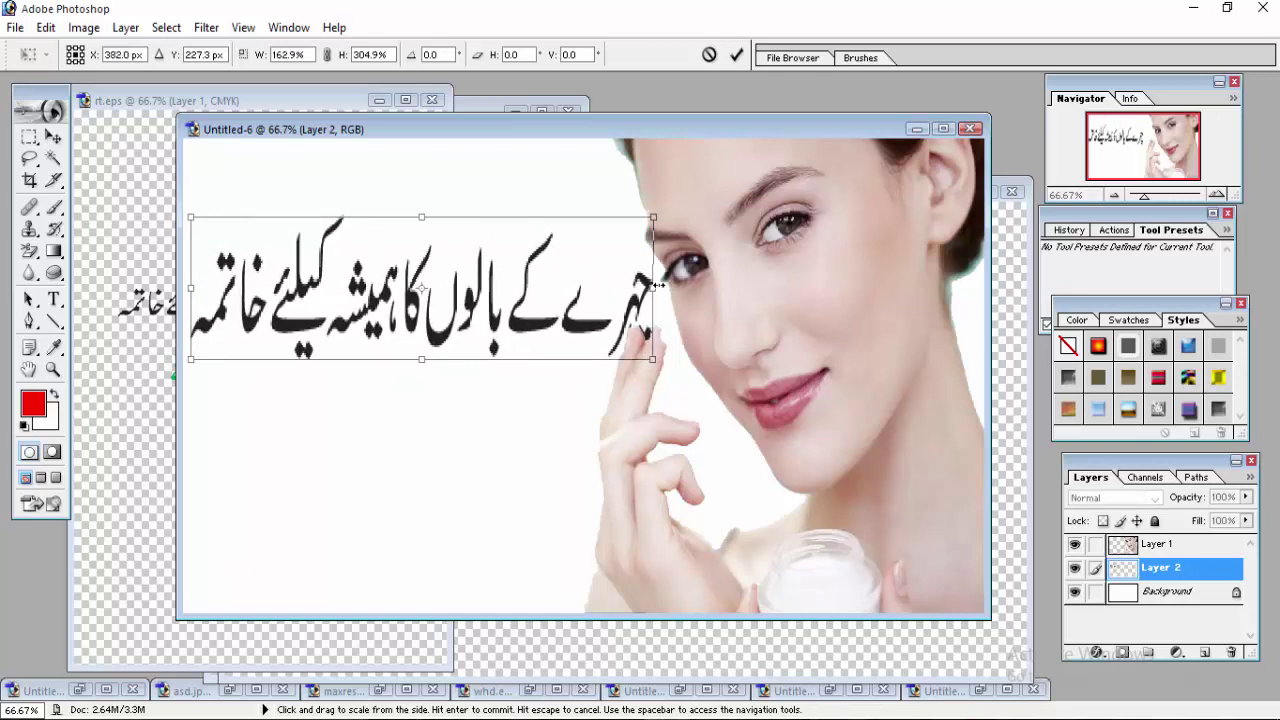
left_click_drag(530, 285, 527, 264)
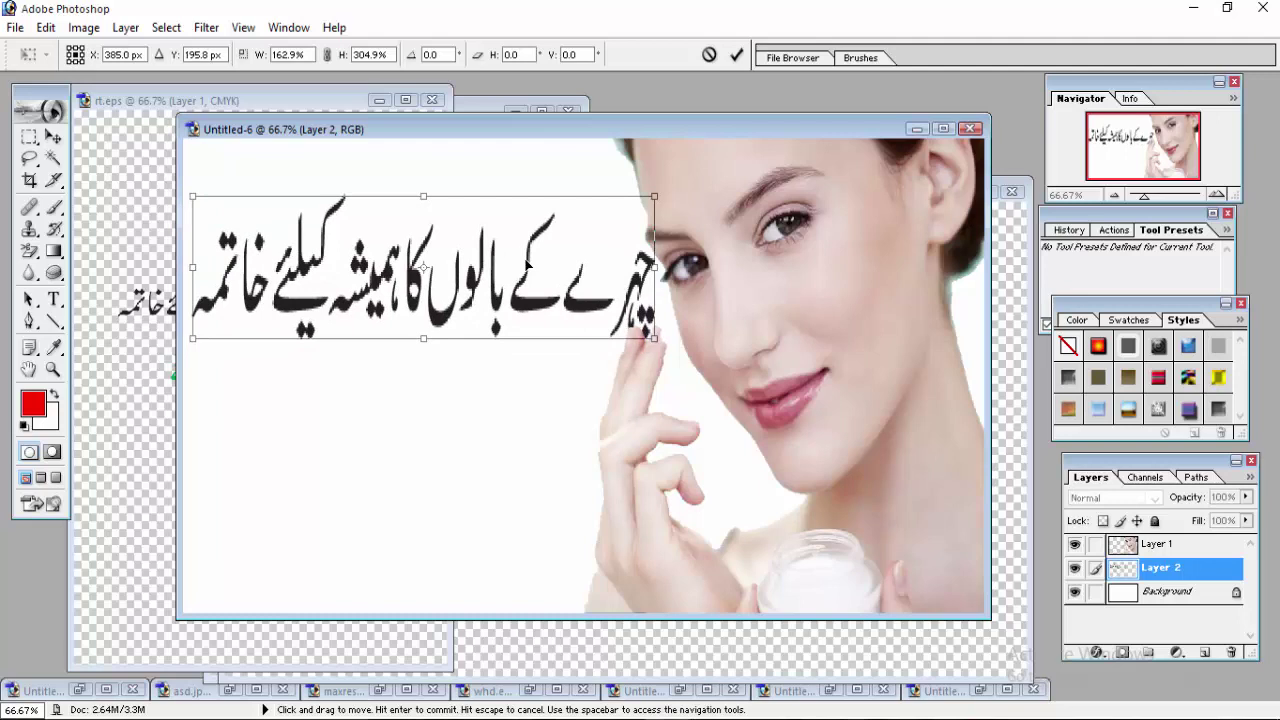
left_click(736, 54)
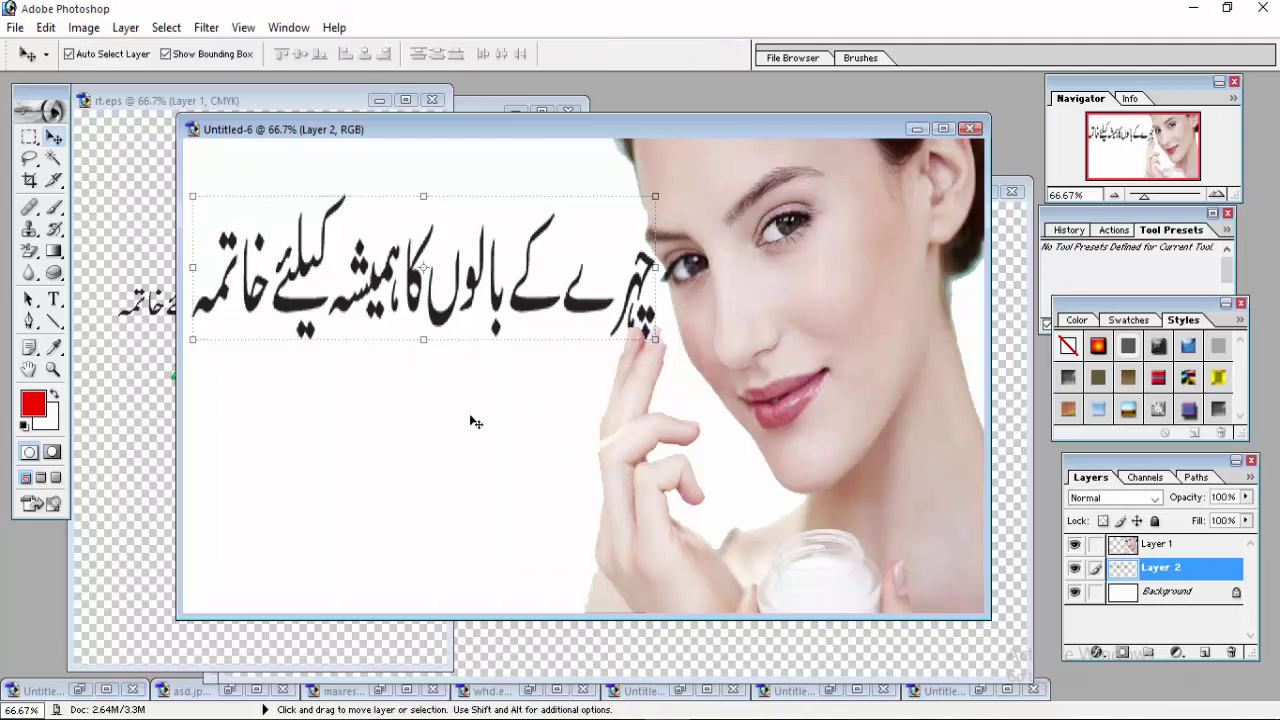
key("alt+bracketleft")
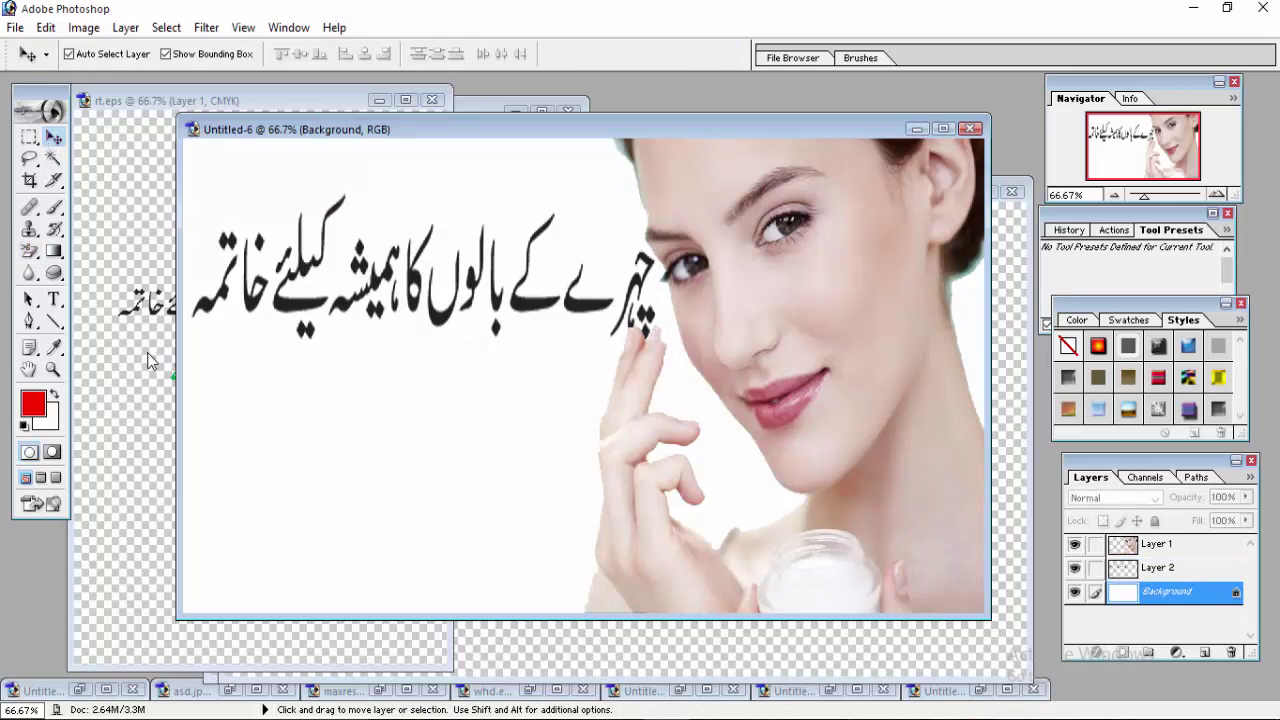
Step: Marquee-select the green Urdu text line in rt.eps
left_click(148, 361)
key("m")
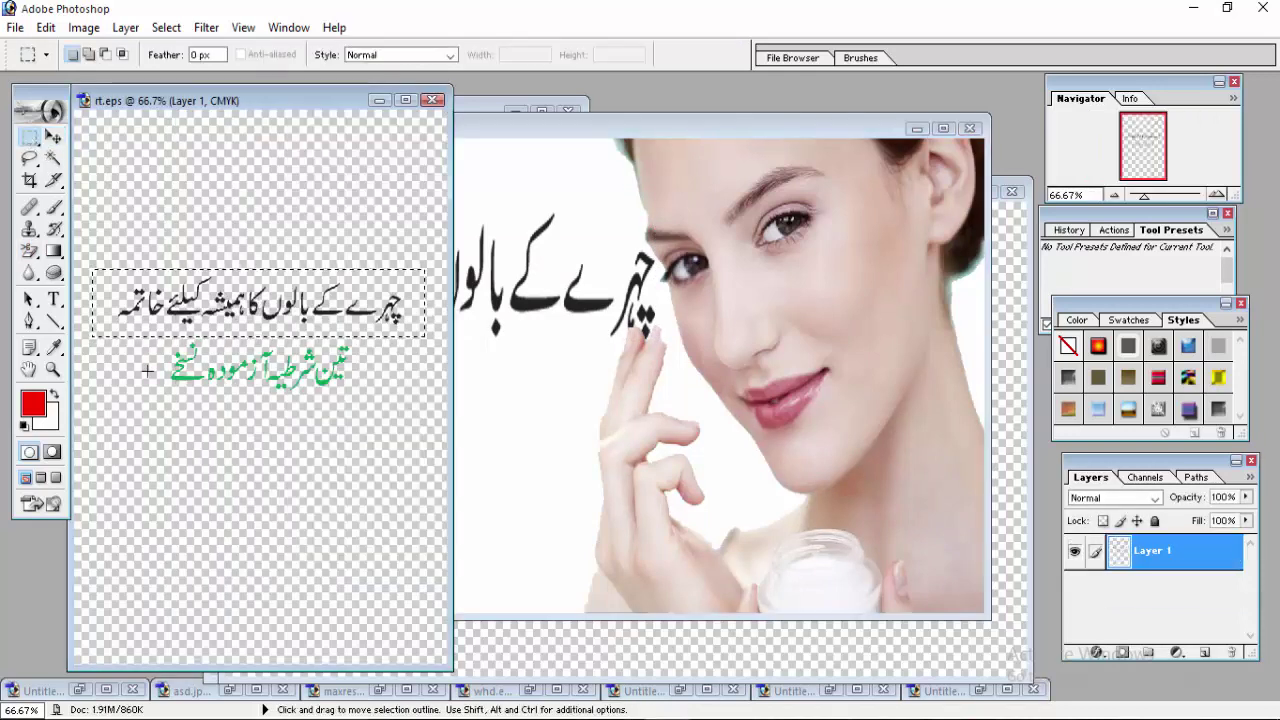
left_click(140, 337)
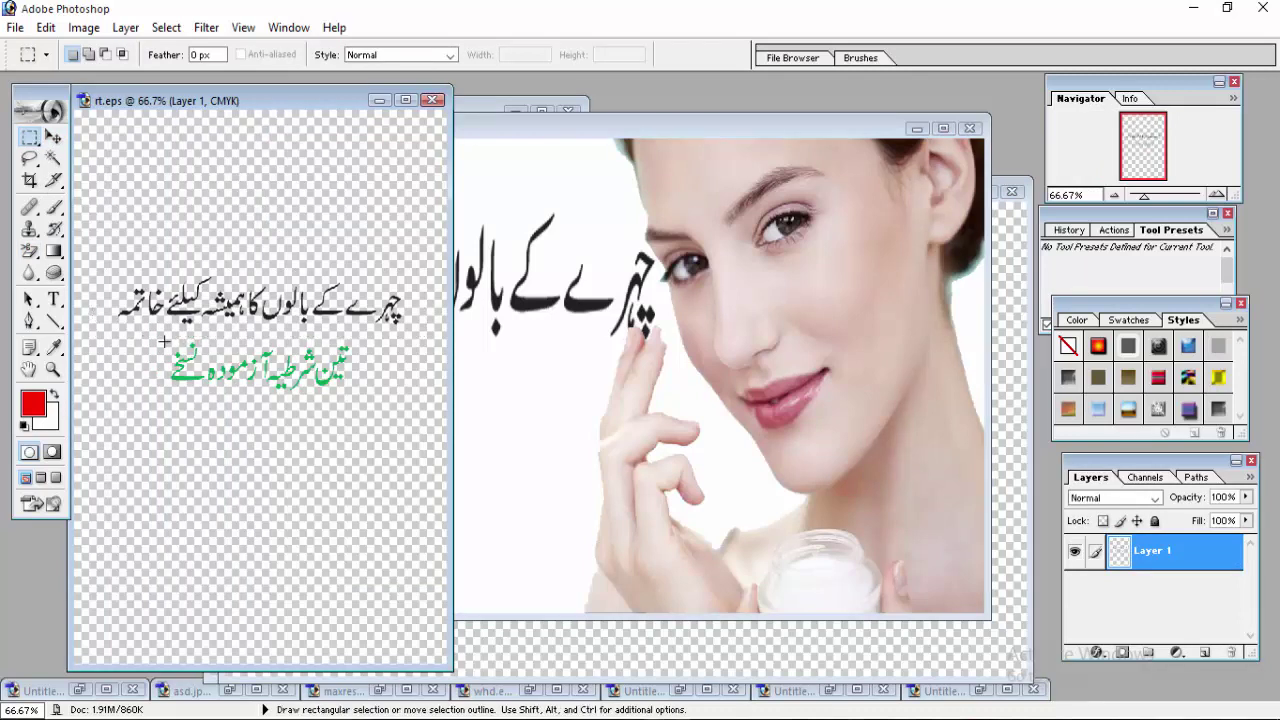
left_click_drag(141, 335, 378, 400)
Step: Copy the green text into the banner beneath the headline, widen it both ways, and commit
left_click(53, 138)
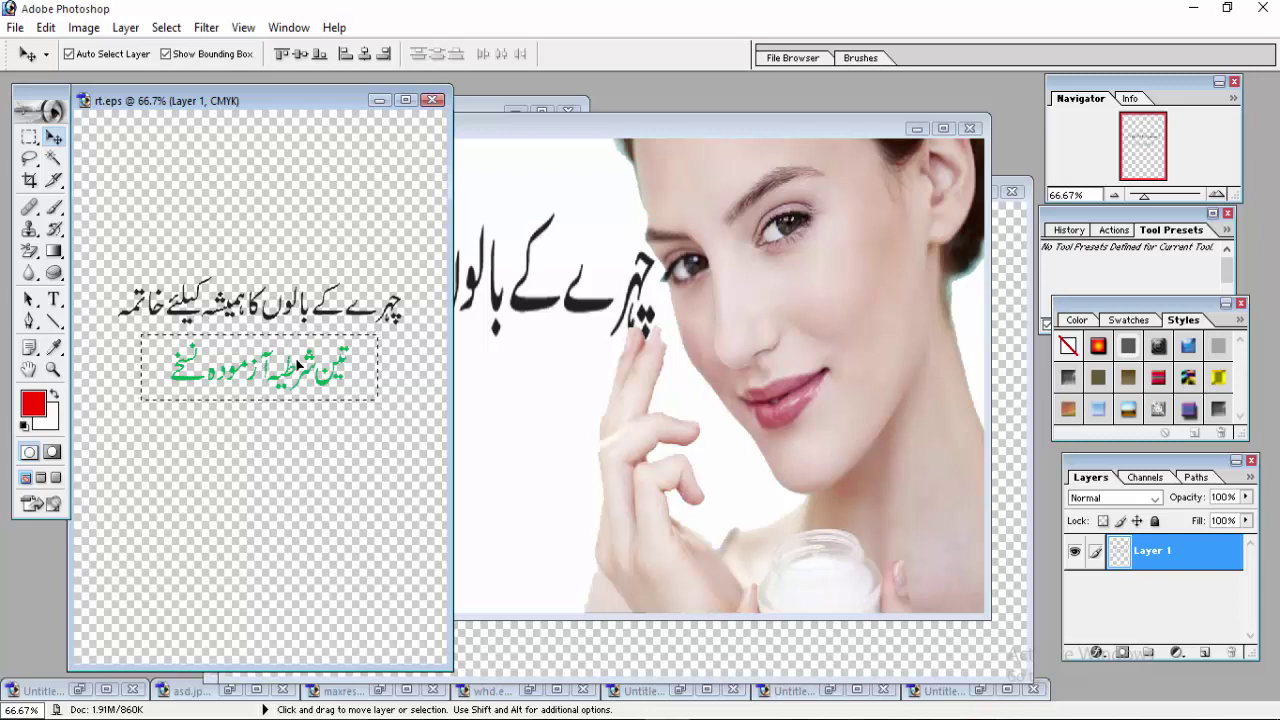
mouse_move(297, 366)
left_mouse_down()
mouse_move(521, 441)
mouse_move(451, 421)
left_mouse_up()
left_click_drag(311, 455, 244, 498)
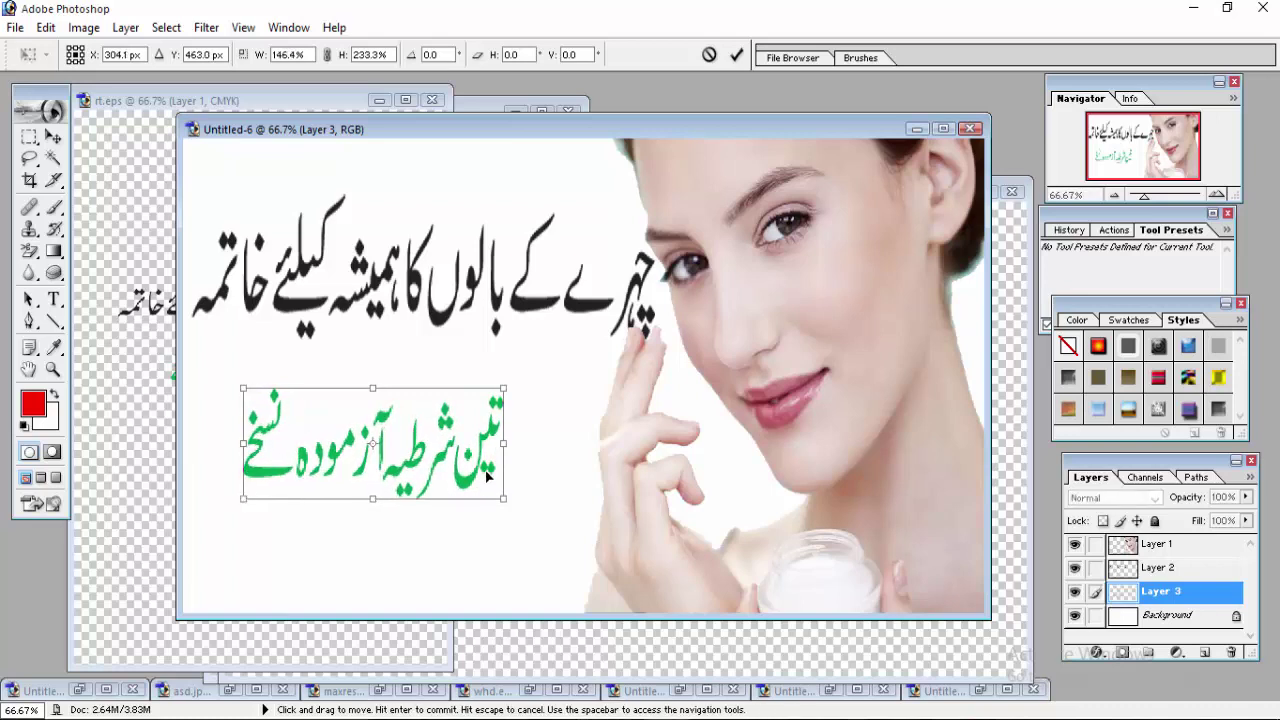
left_click_drag(503, 443, 592, 440)
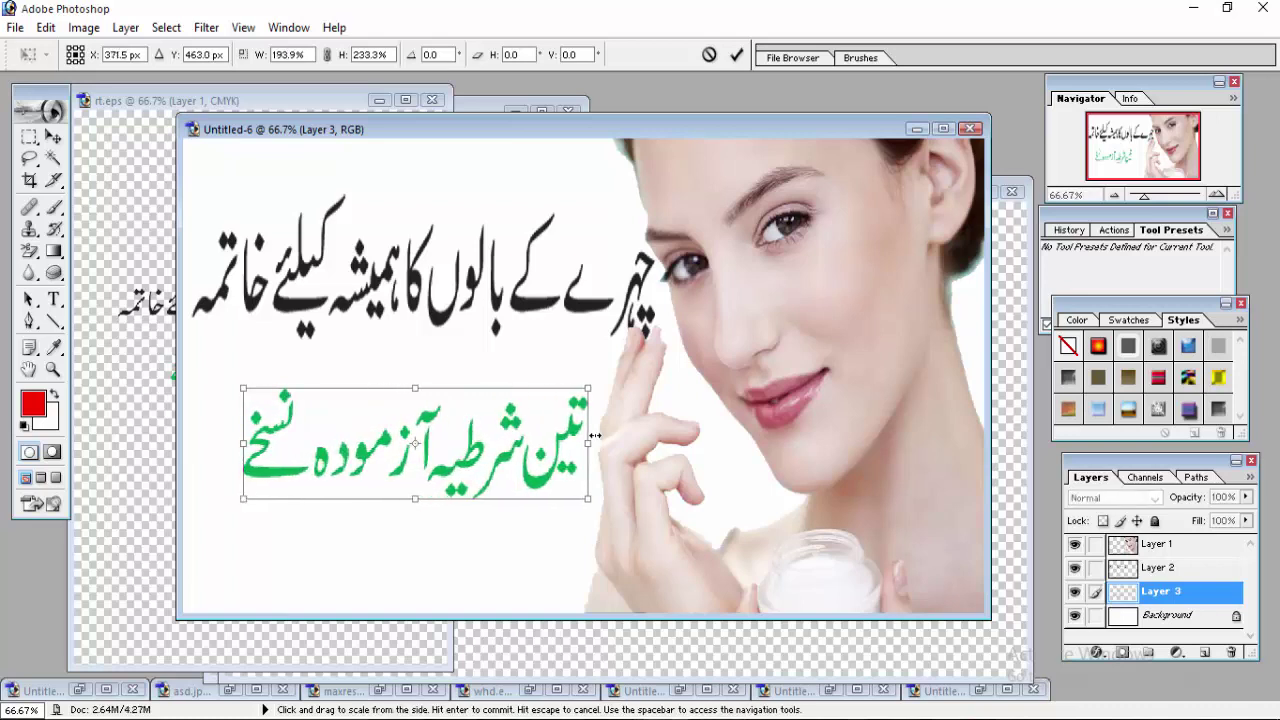
left_click_drag(244, 450, 213, 452)
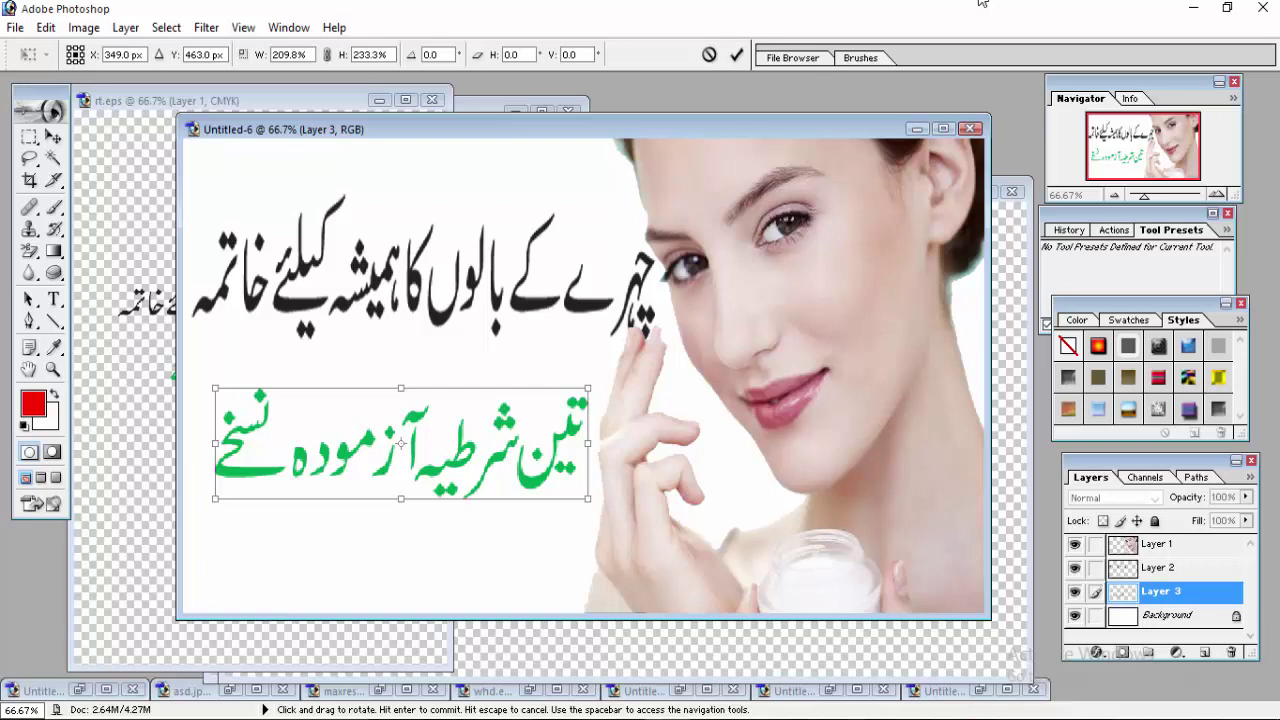
left_click(739, 56)
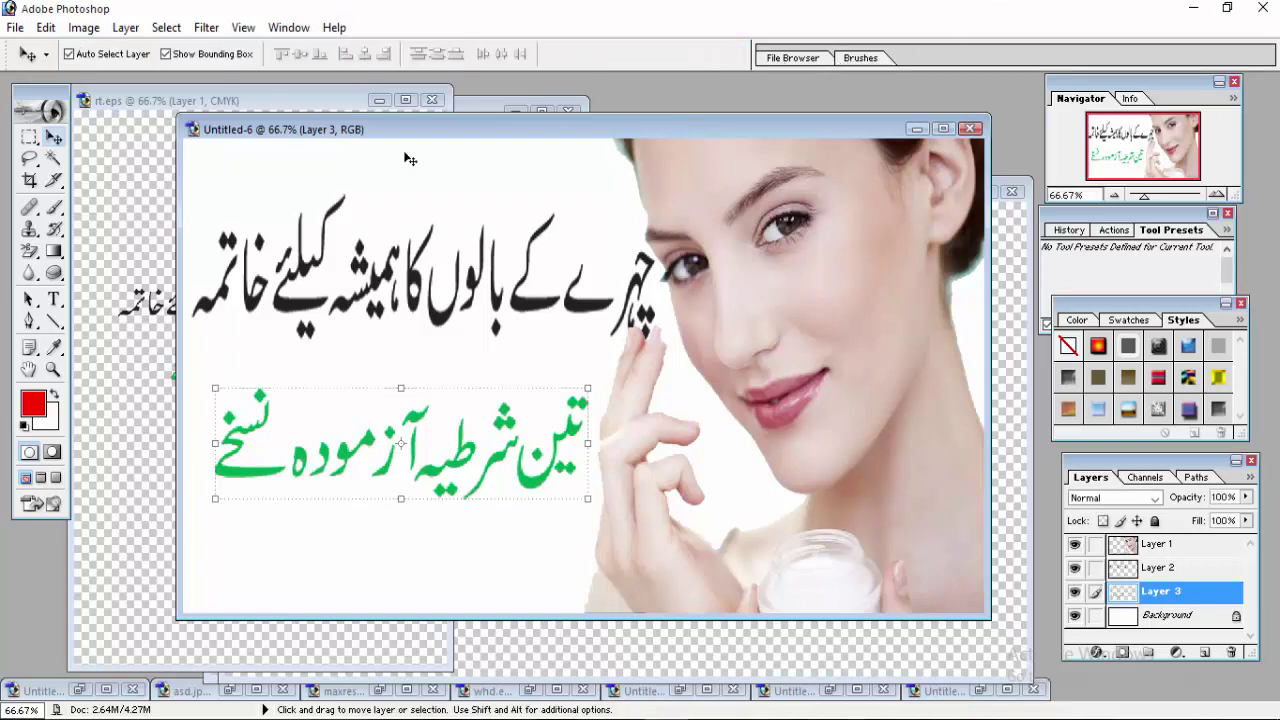
Step: Copy the red 100 badge from aurnti.eps to the bottom of the banner
left_click(469, 97)
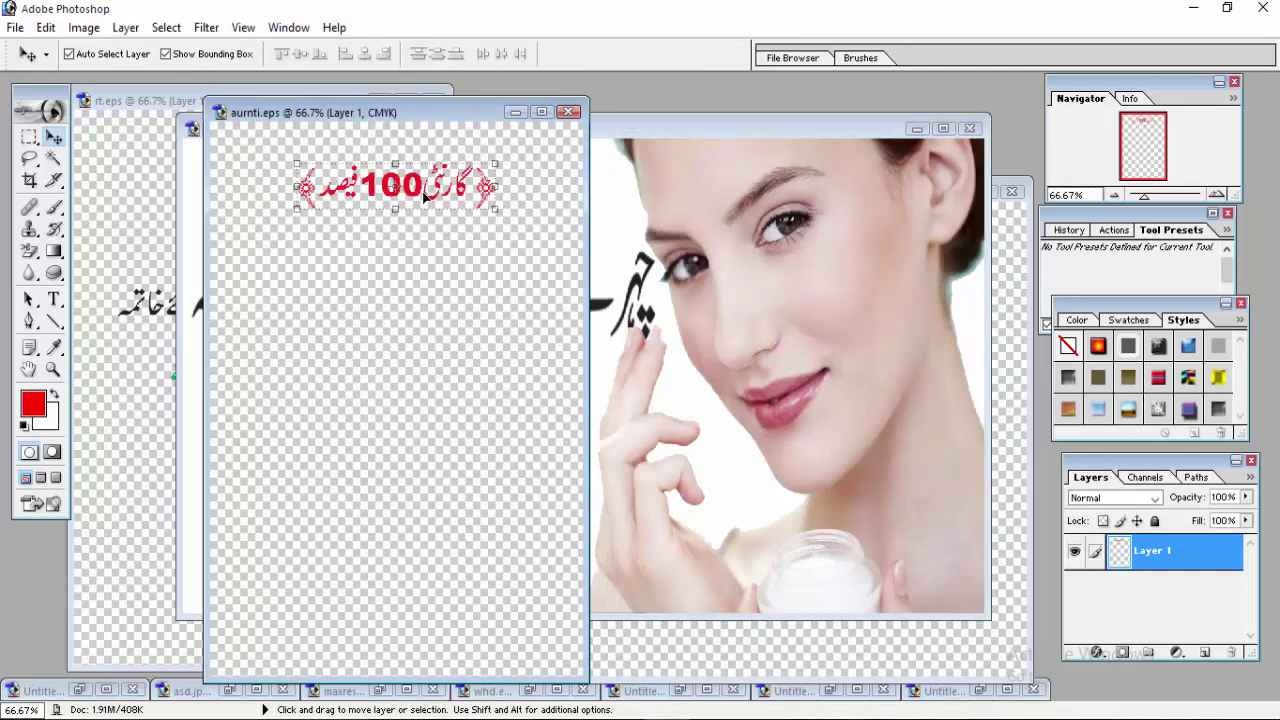
left_click_drag(424, 197, 608, 215)
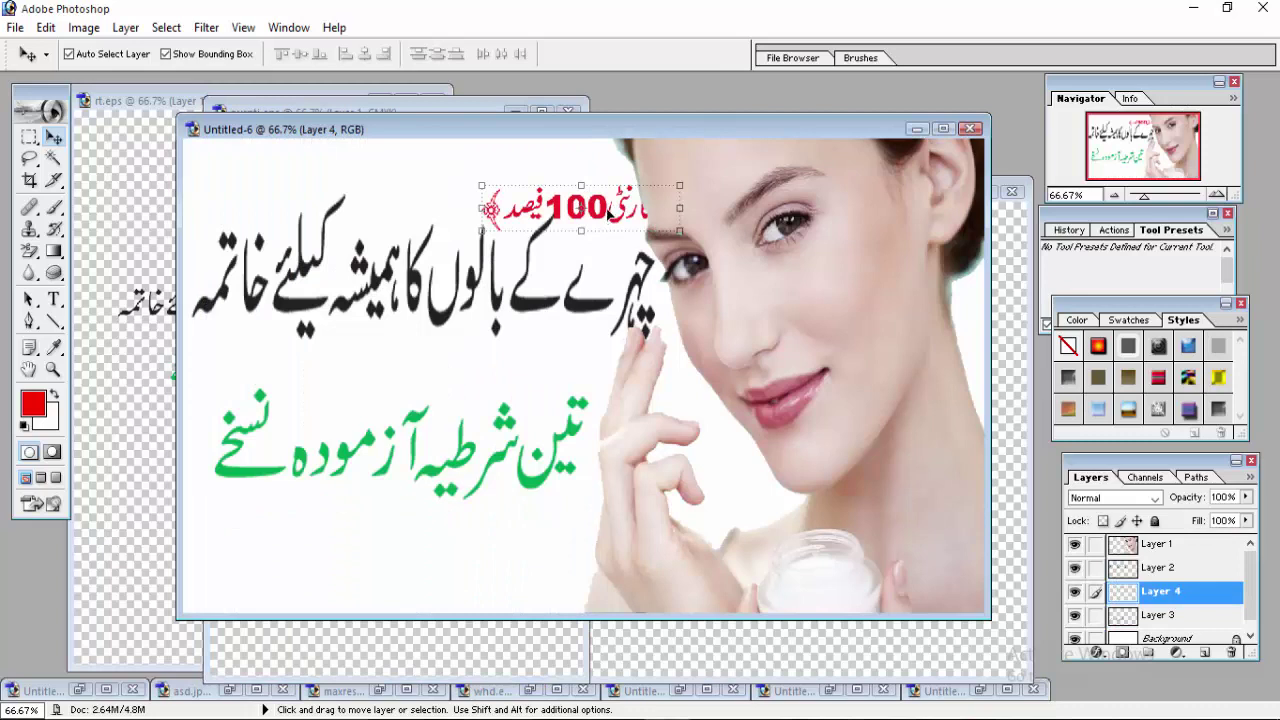
left_click_drag(608, 213, 407, 566)
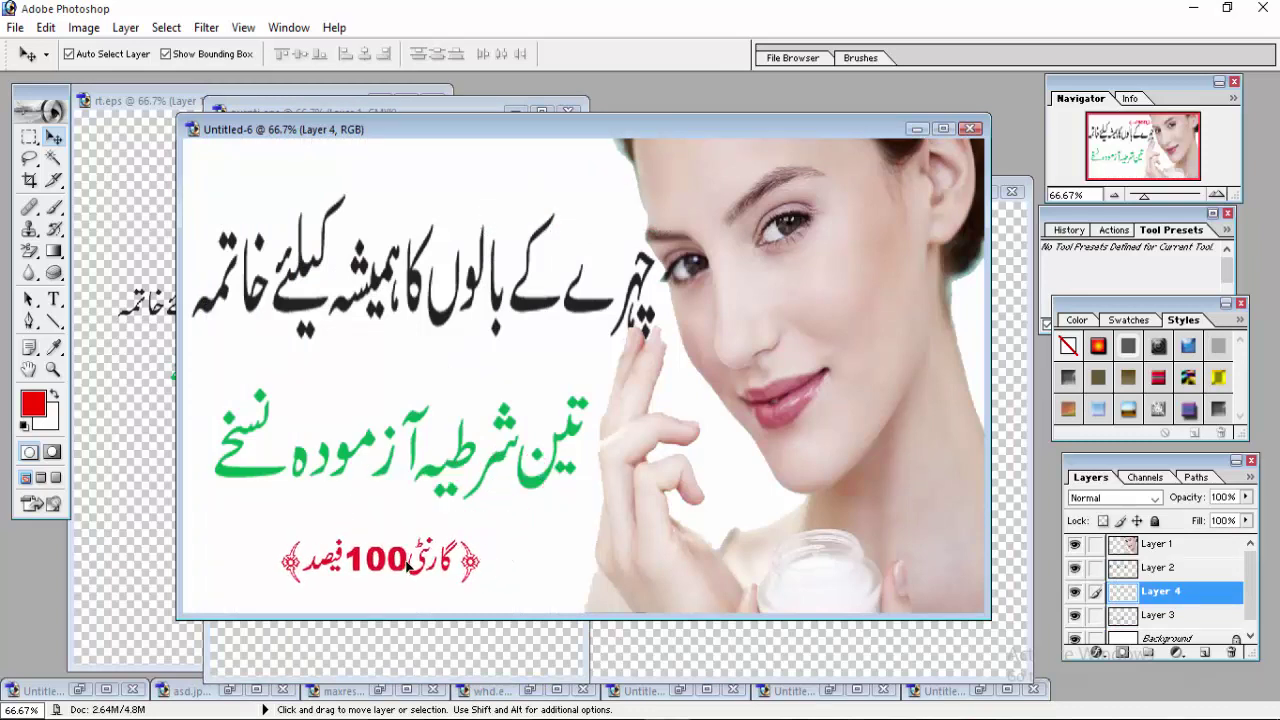
Step: Free Transform the red badge larger, taller and wider leftward, then commit
key("ctrl+t")
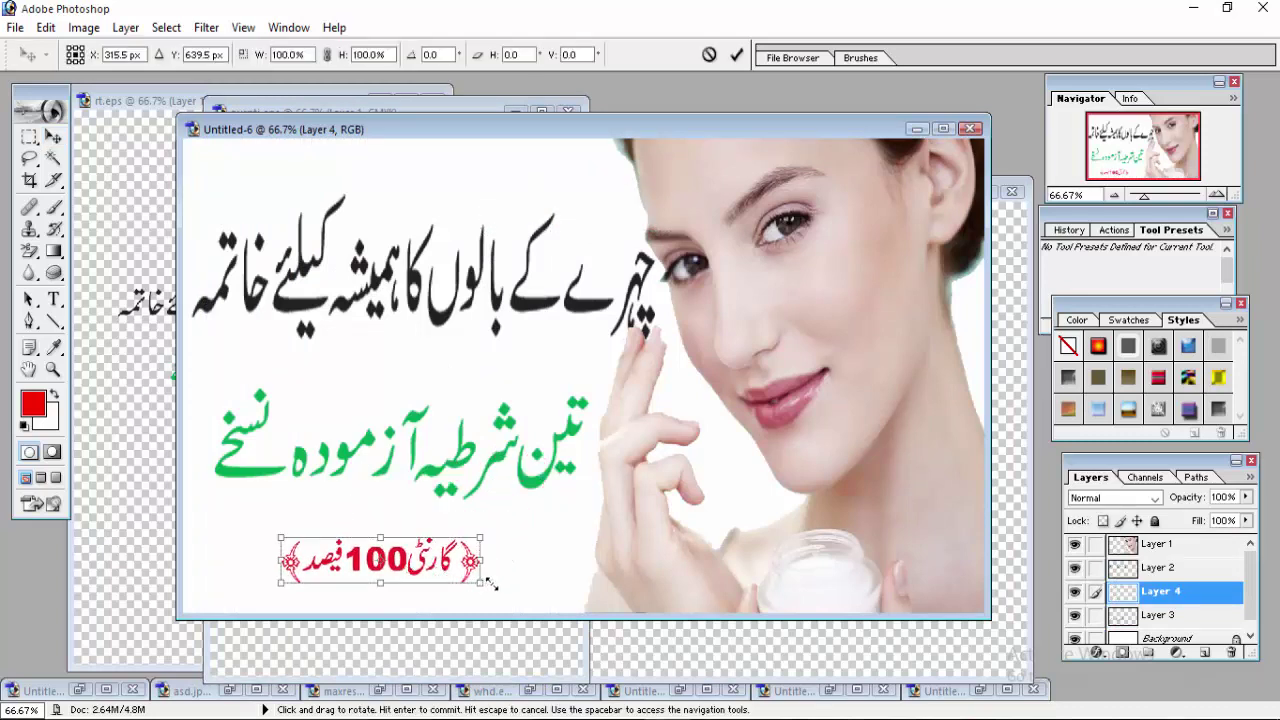
left_click_drag(481, 581, 537, 598)
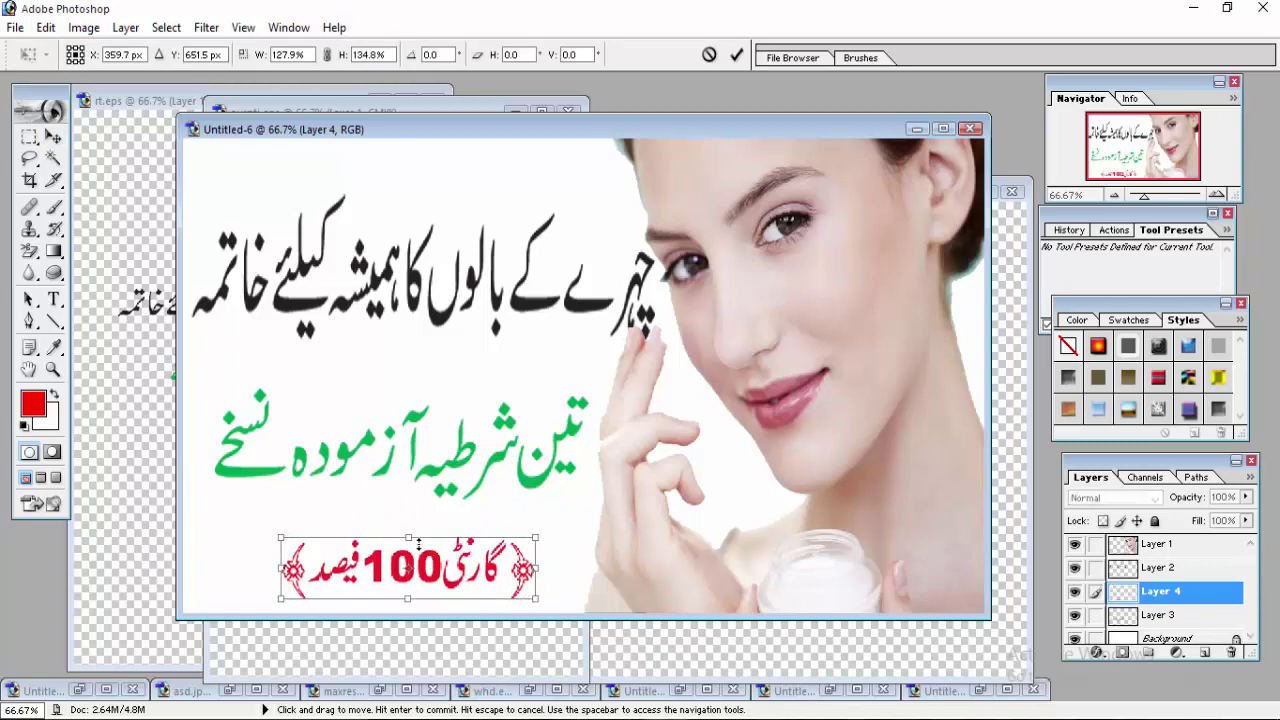
left_click_drag(409, 538, 408, 522)
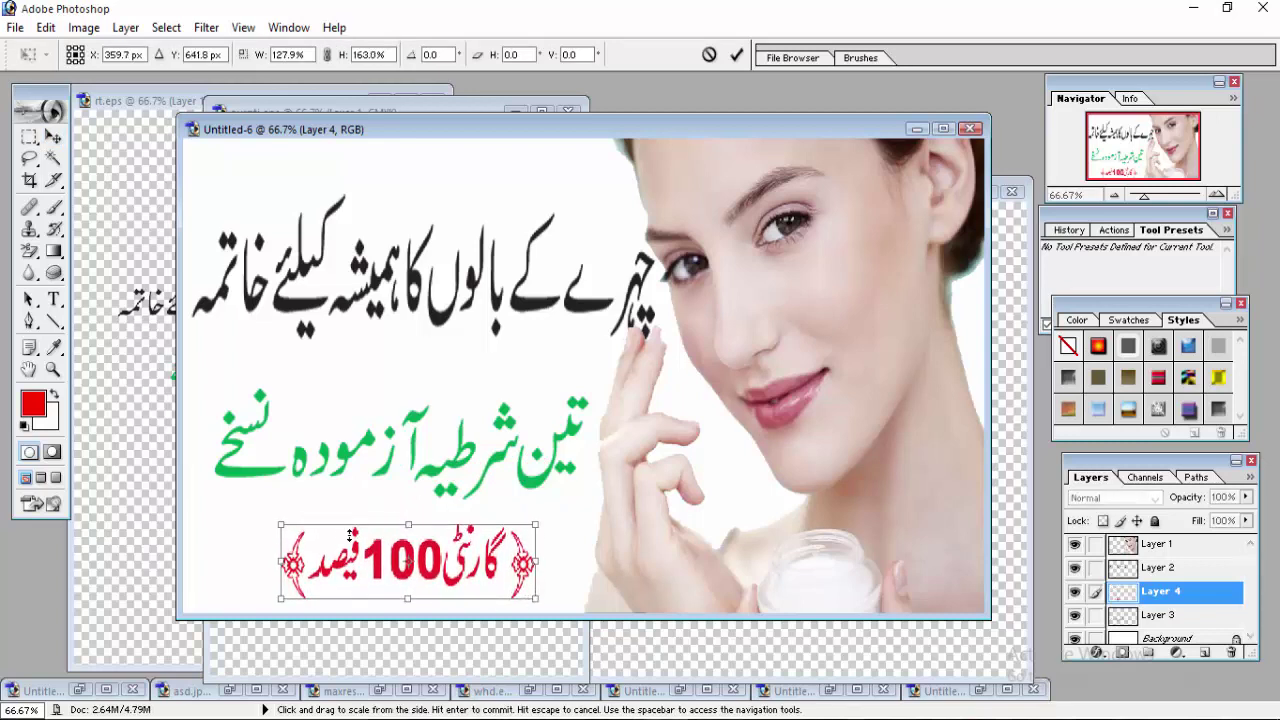
left_click_drag(281, 561, 240, 569)
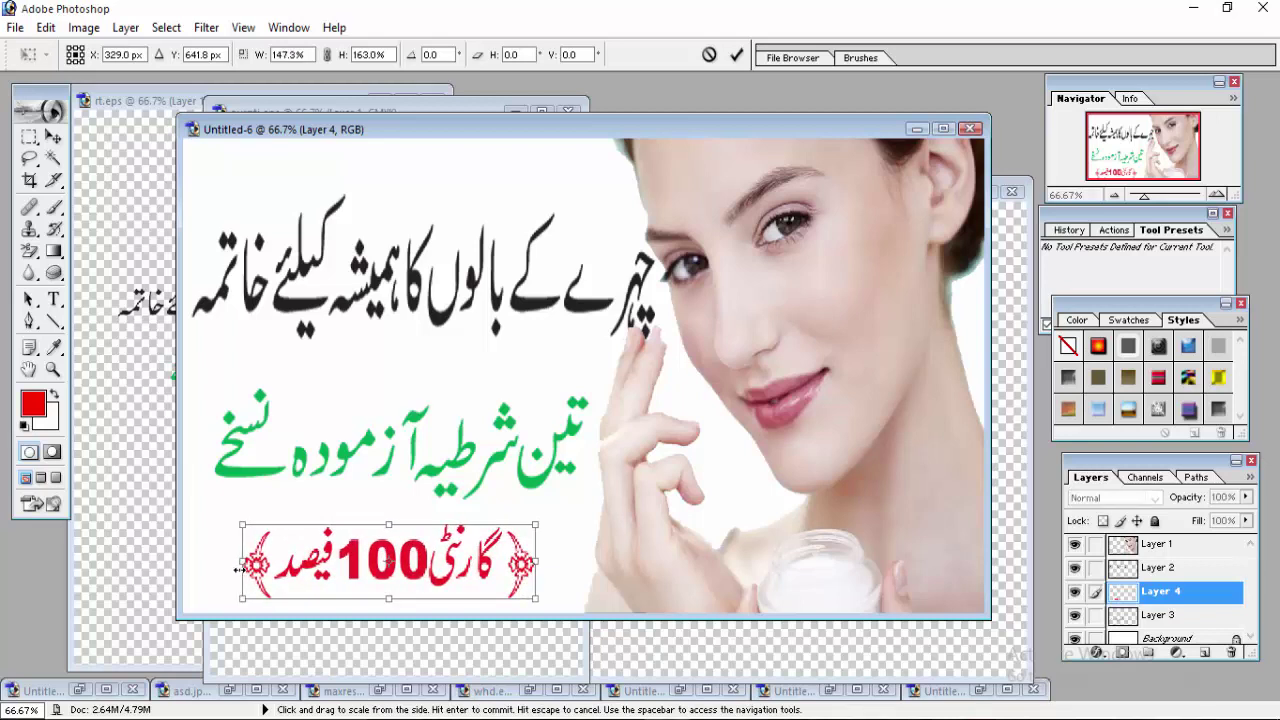
left_click(736, 56)
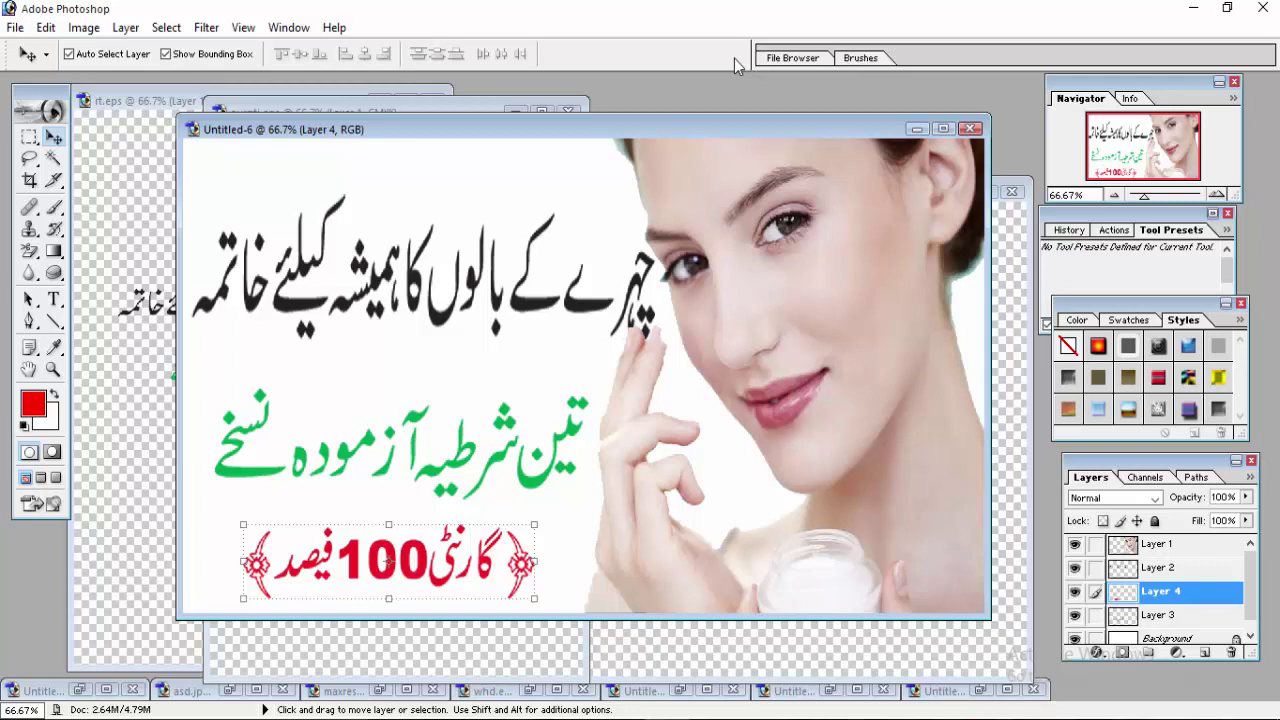
Step: Add a Stroke layer style to the black Urdu headline on Layer 2
left_click(530, 310)
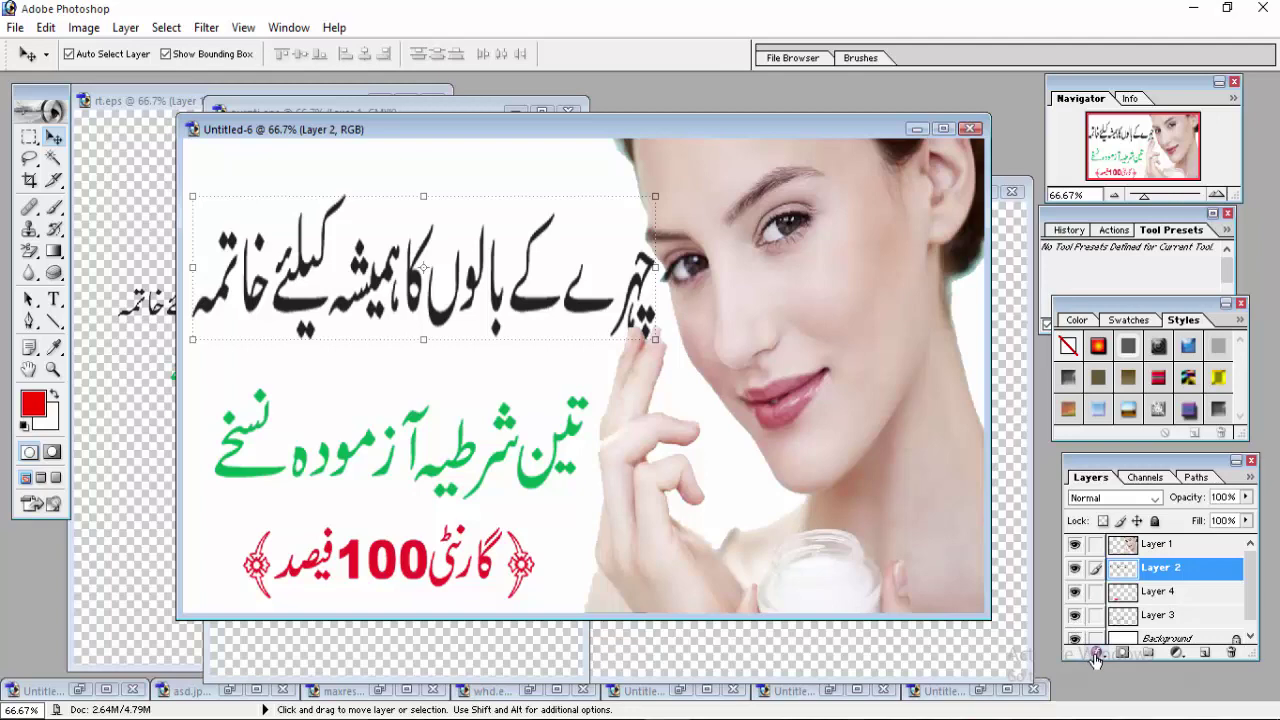
left_click(1096, 654)
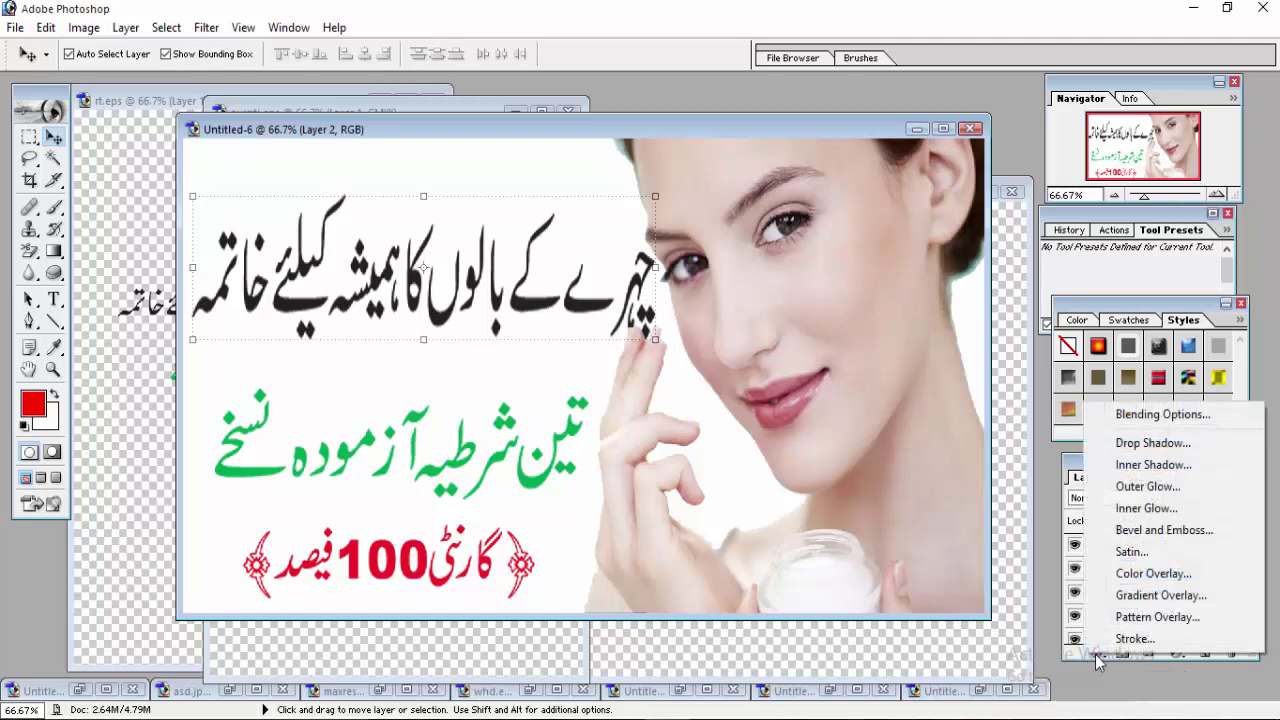
left_click(1095, 654)
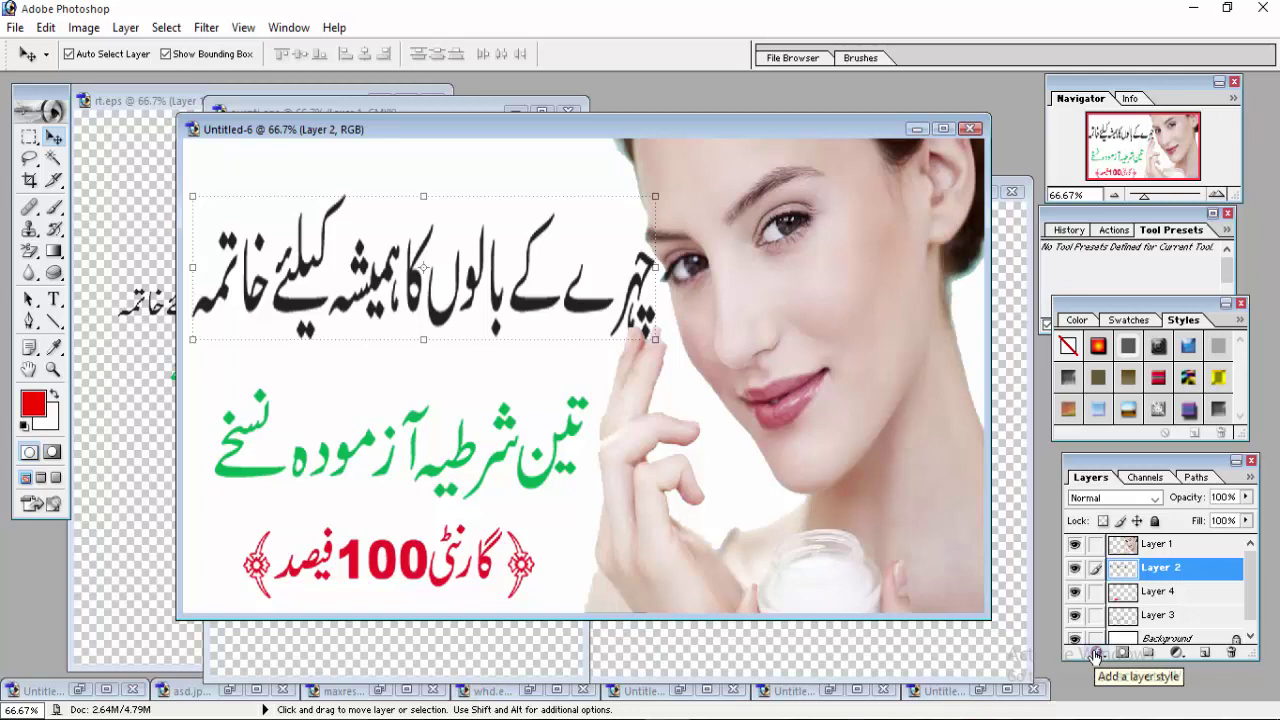
left_click(1095, 655)
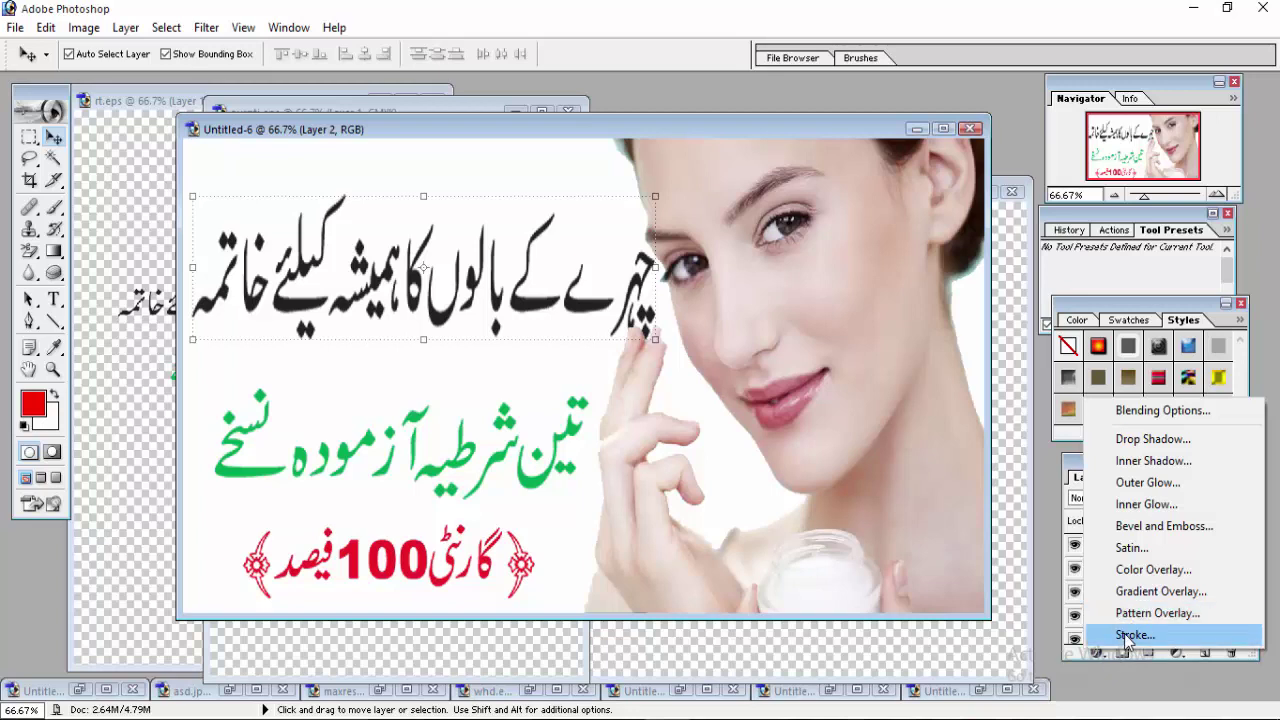
left_click(1127, 636)
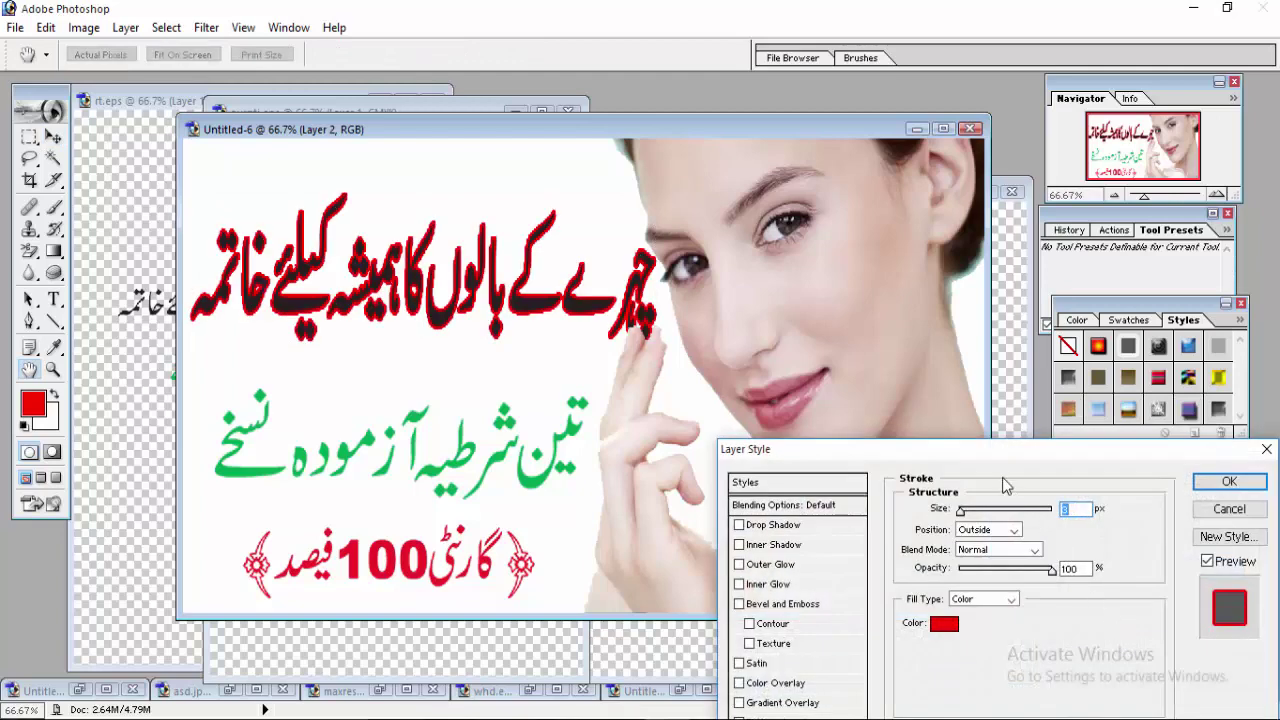
left_click_drag(963, 449, 1015, 232)
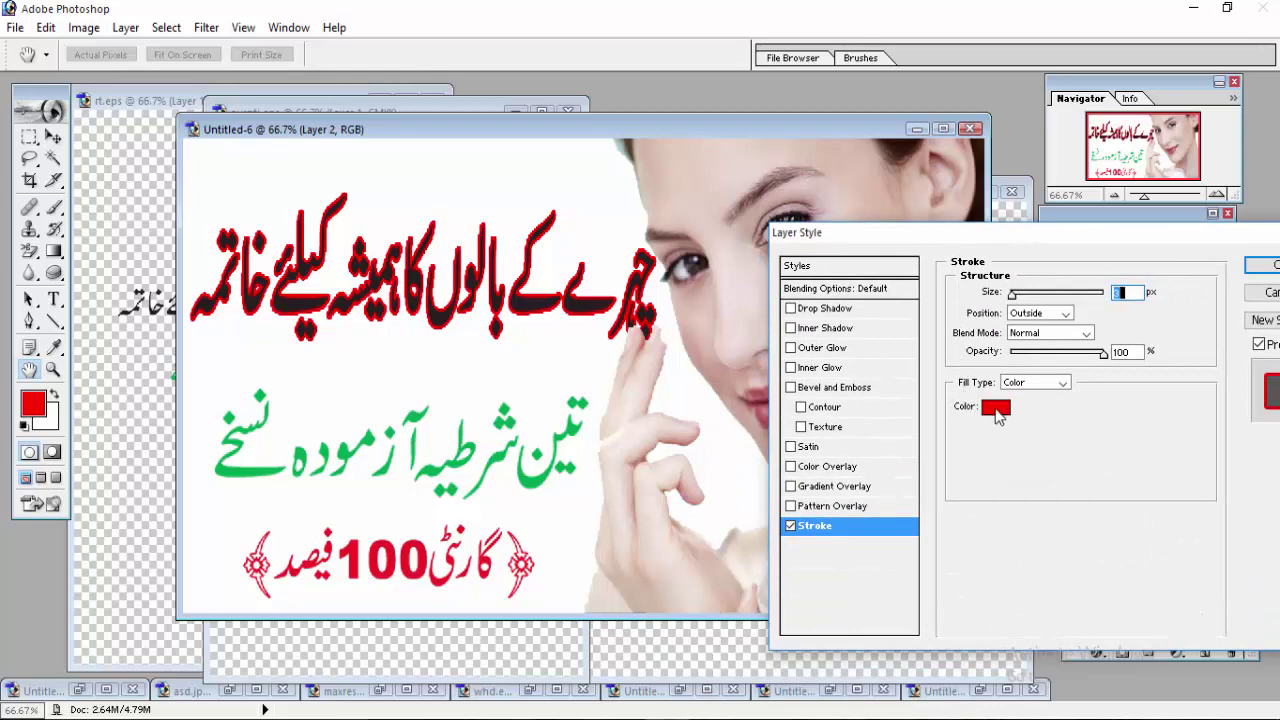
Step: Try cyan and pink stroke colours, then settle on yellow FFFF33
left_click(989, 410)
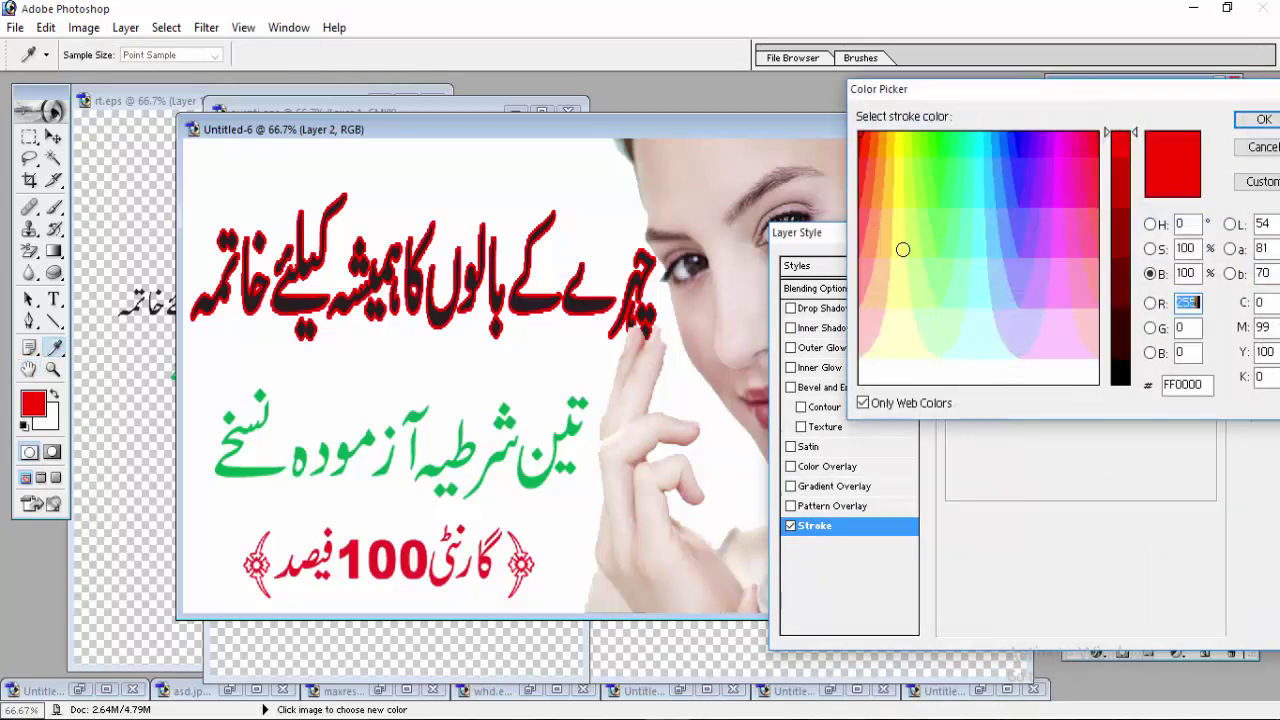
left_click(903, 249)
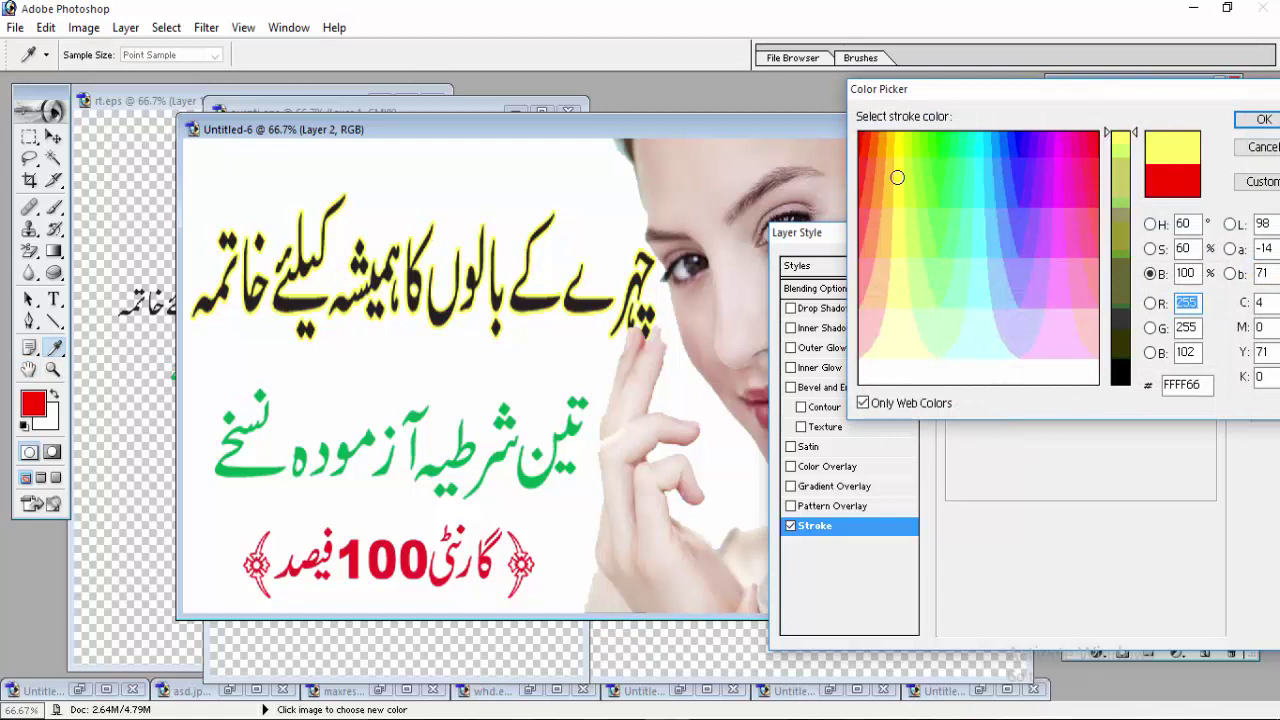
left_click(933, 163)
left_click(988, 170)
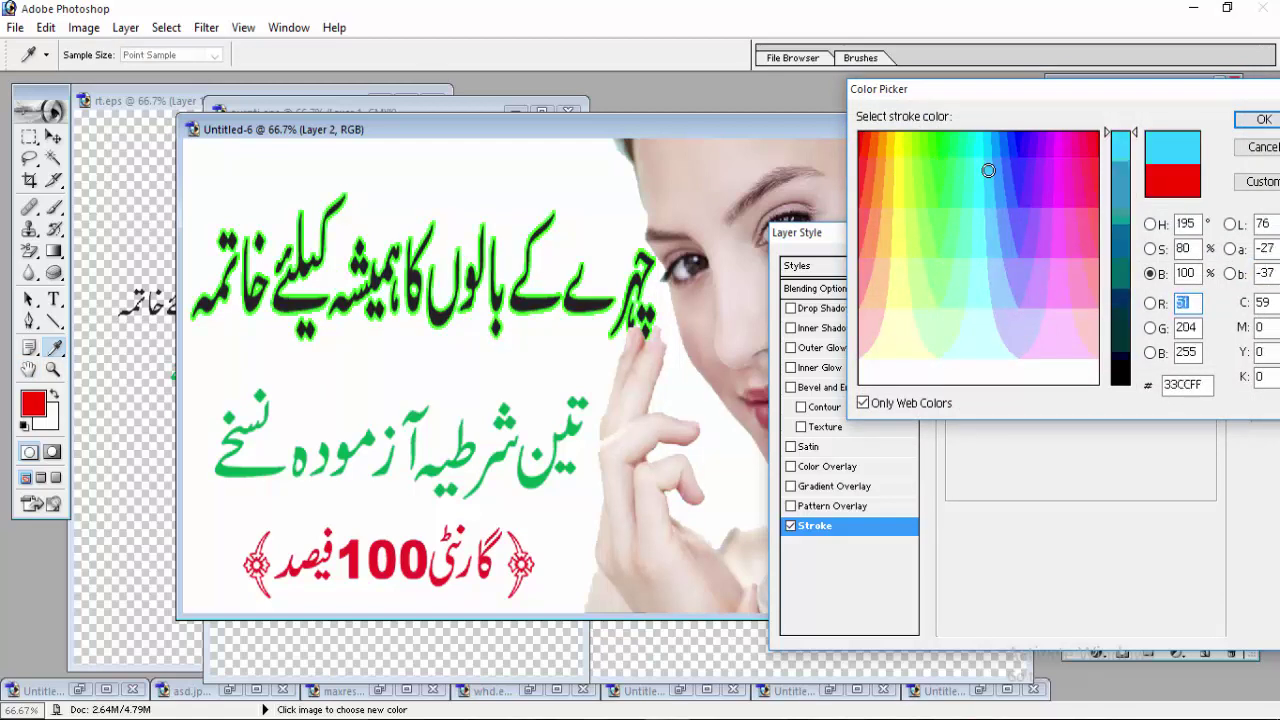
left_click(1020, 174)
left_click(1077, 164)
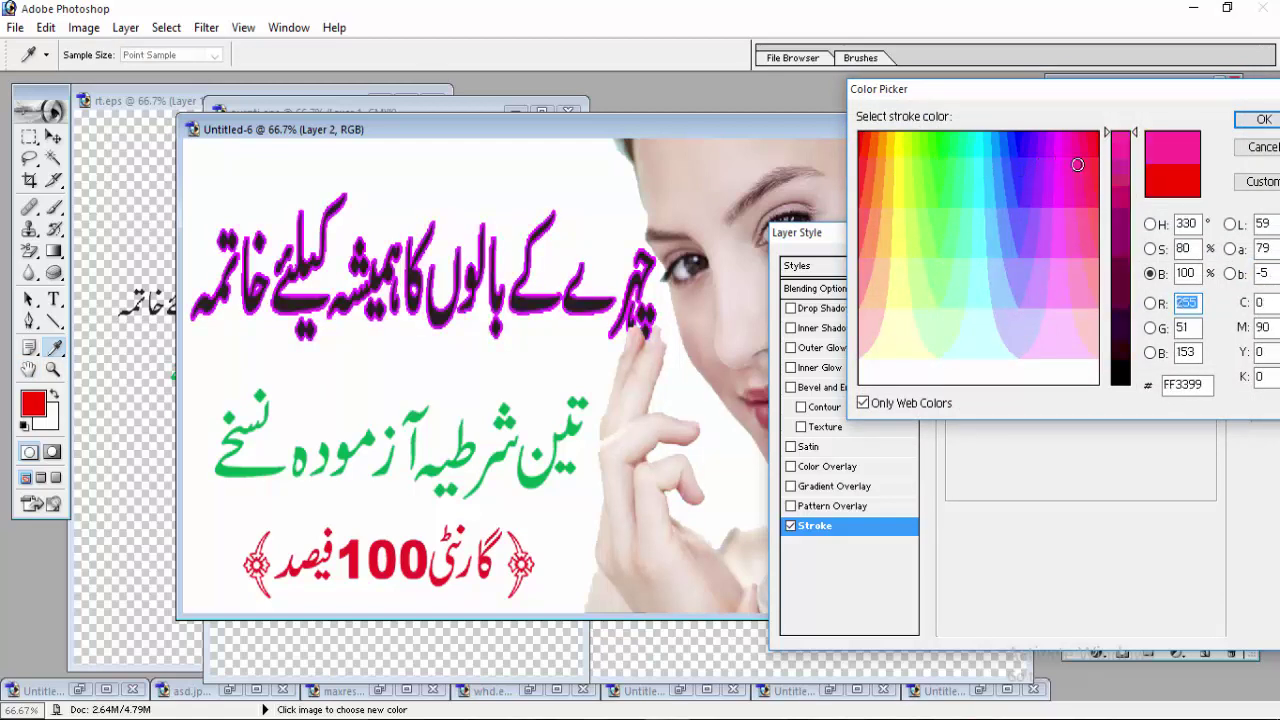
left_click(1046, 222)
left_click(1058, 250)
left_click(1062, 289)
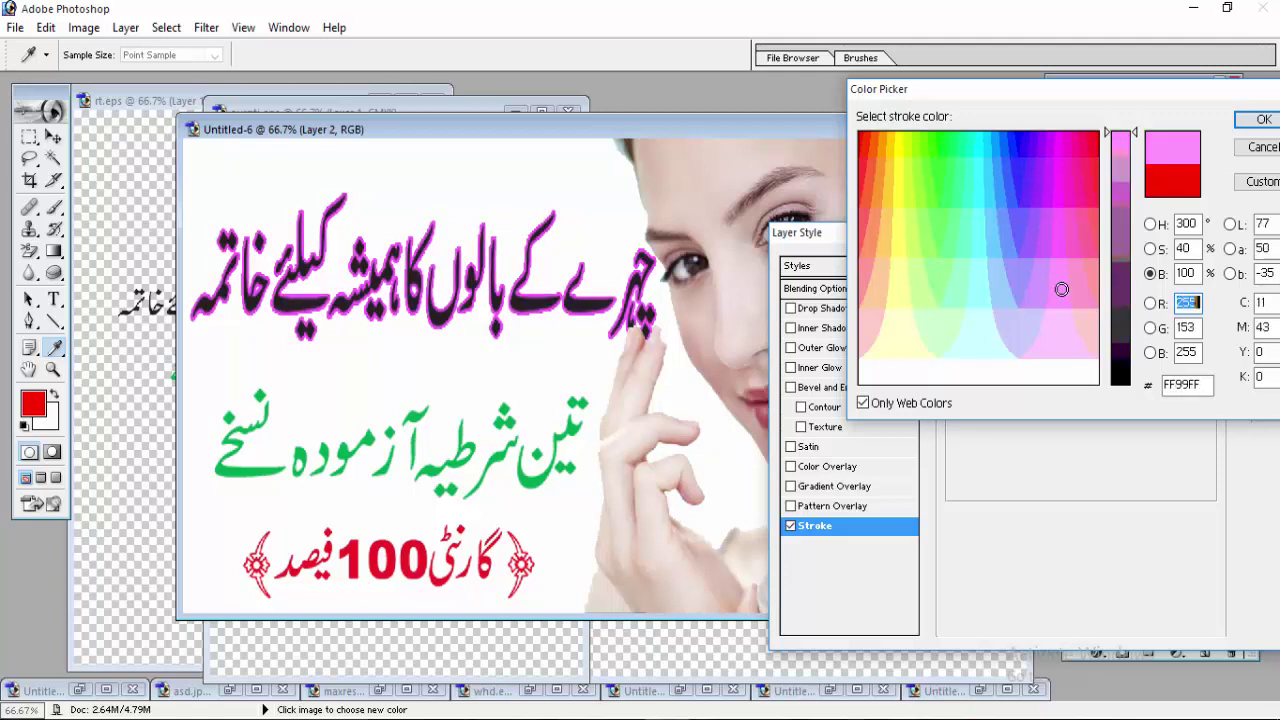
left_click(985, 342)
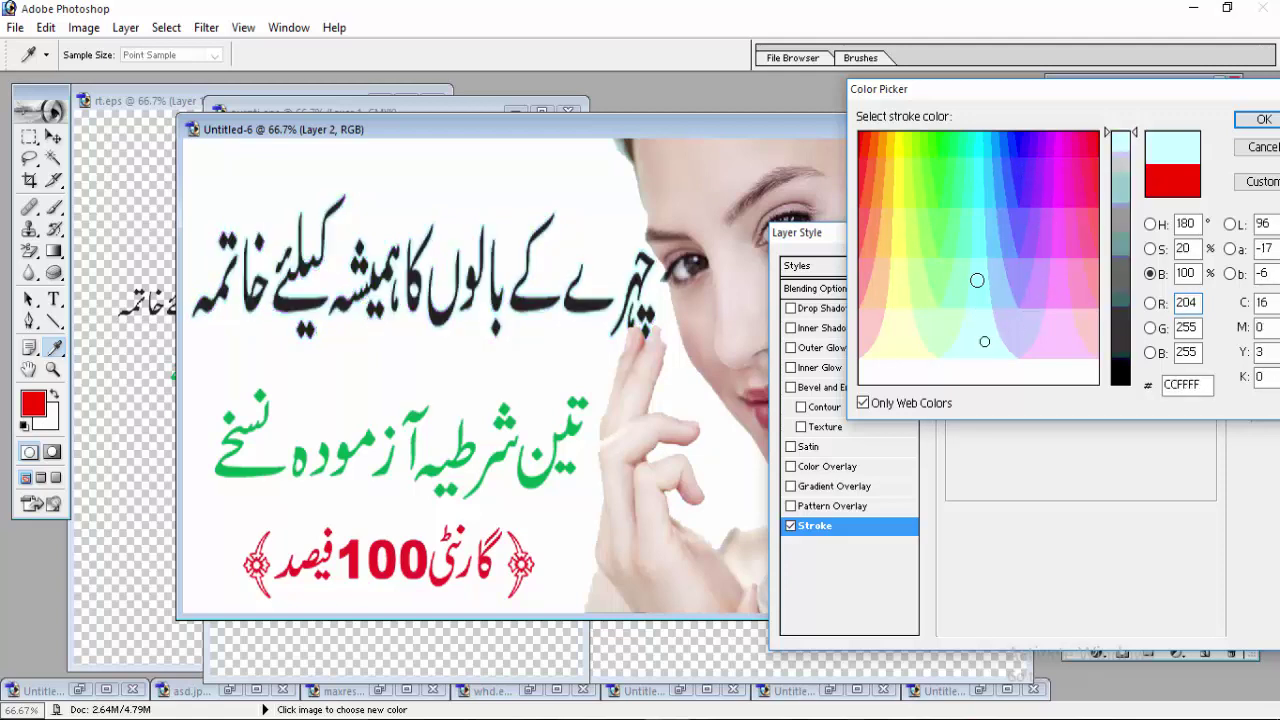
left_click(980, 214)
left_click(981, 174)
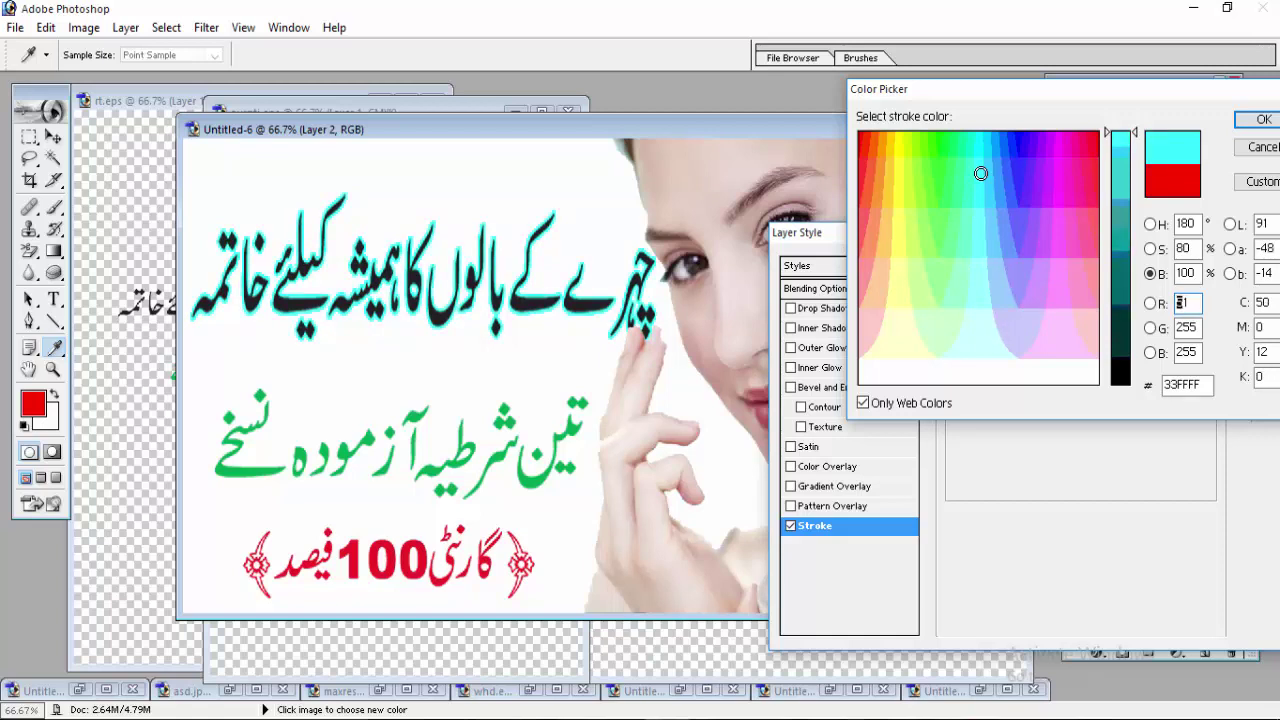
left_click(900, 176)
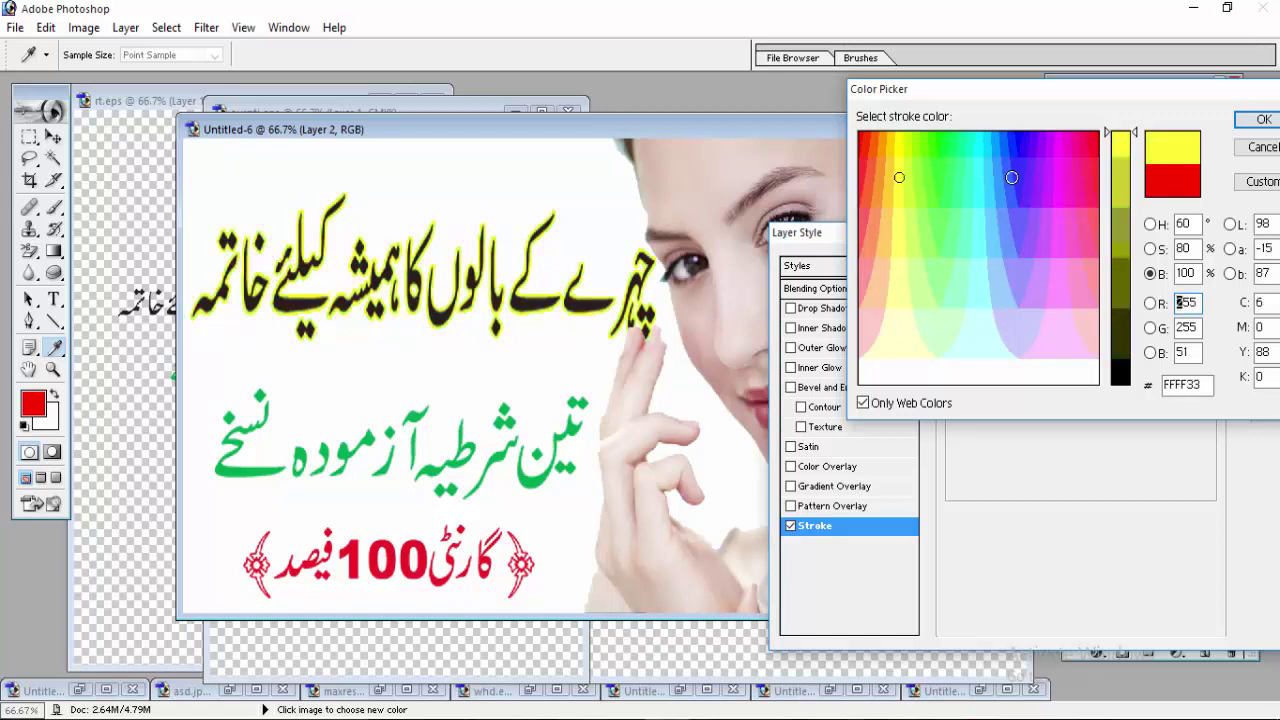
left_click(1262, 119)
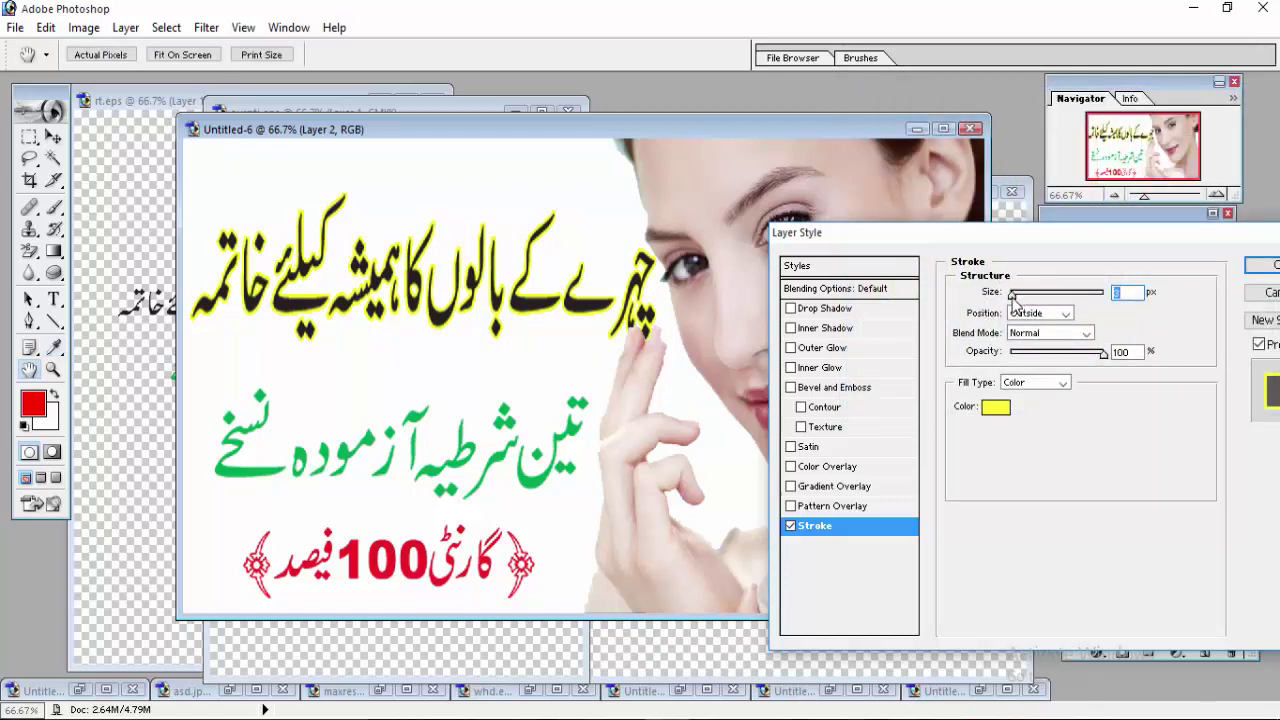
Step: Test a much thicker stroke size, then reduce it to a thin outline and apply
left_click_drag(1013, 299, 1066, 298)
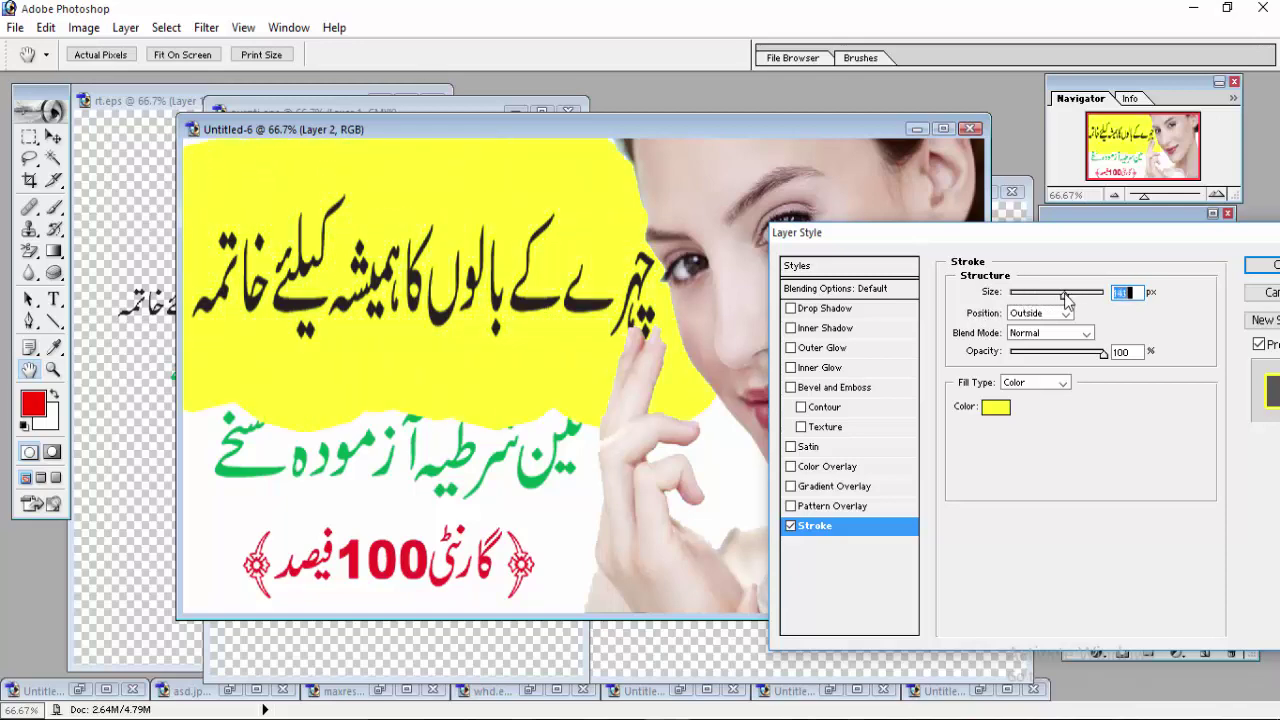
key("Return")
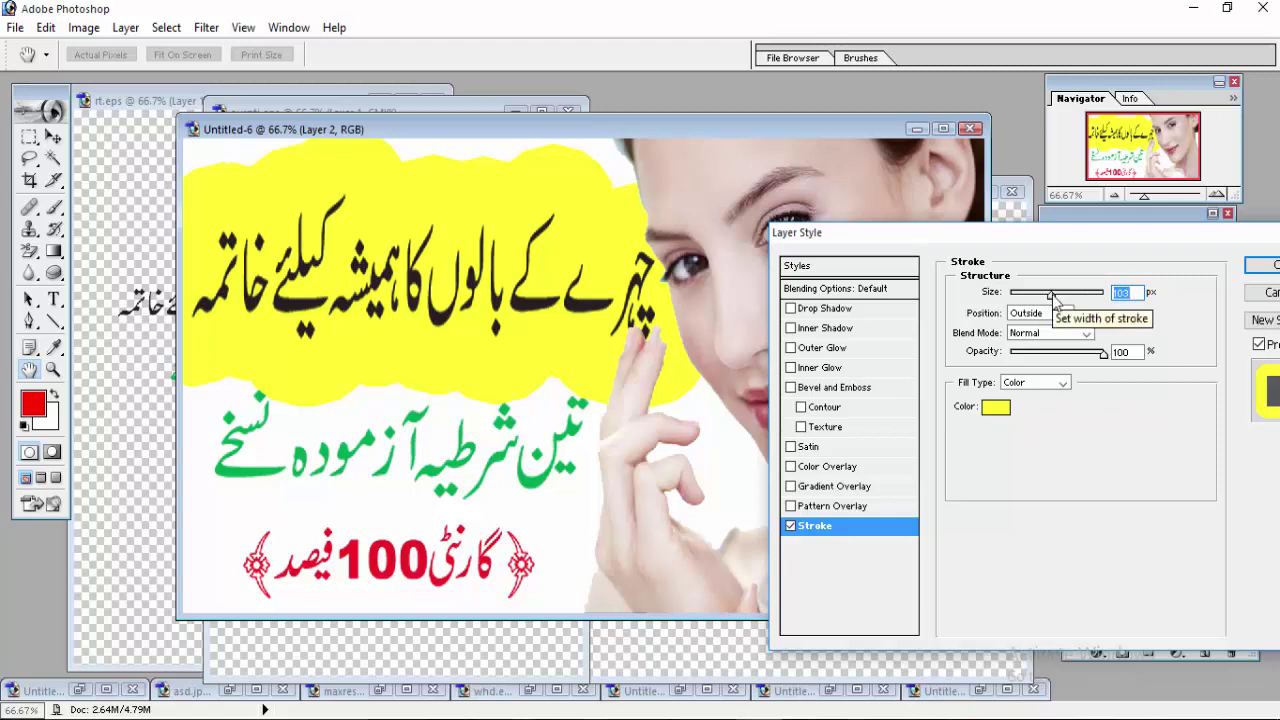
left_click_drag(1050, 294, 1017, 298)
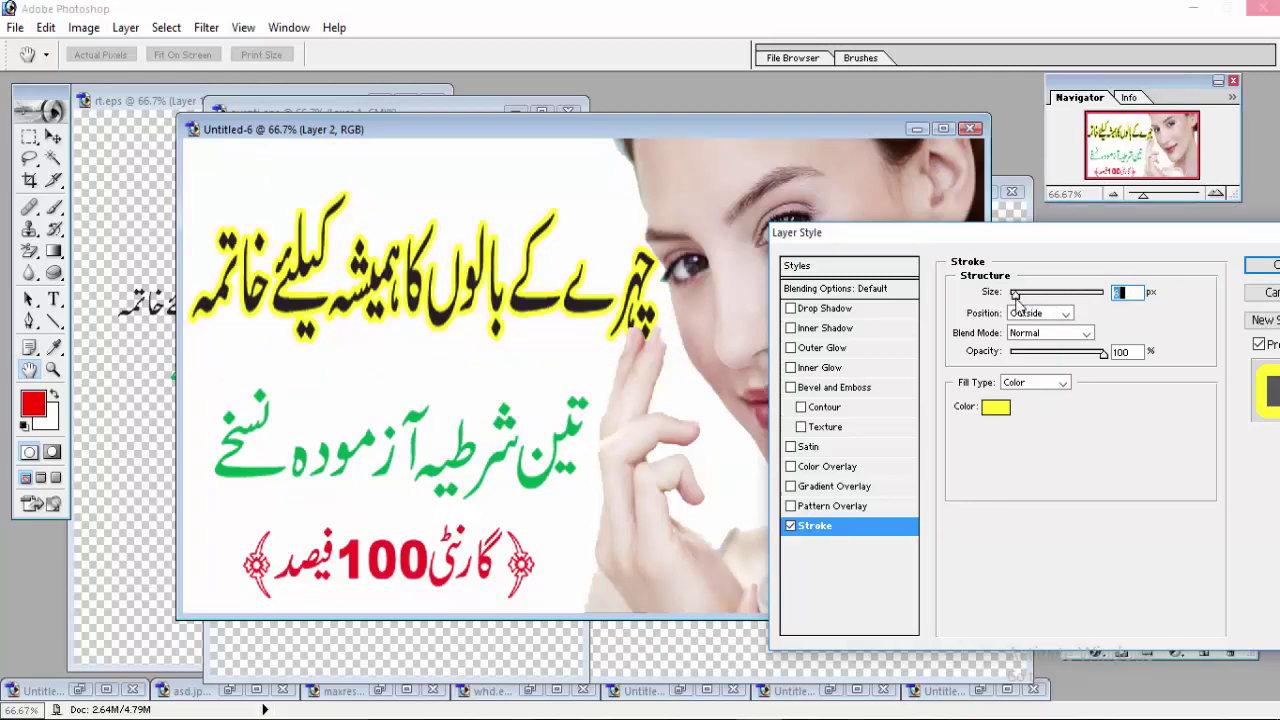
key("Return")
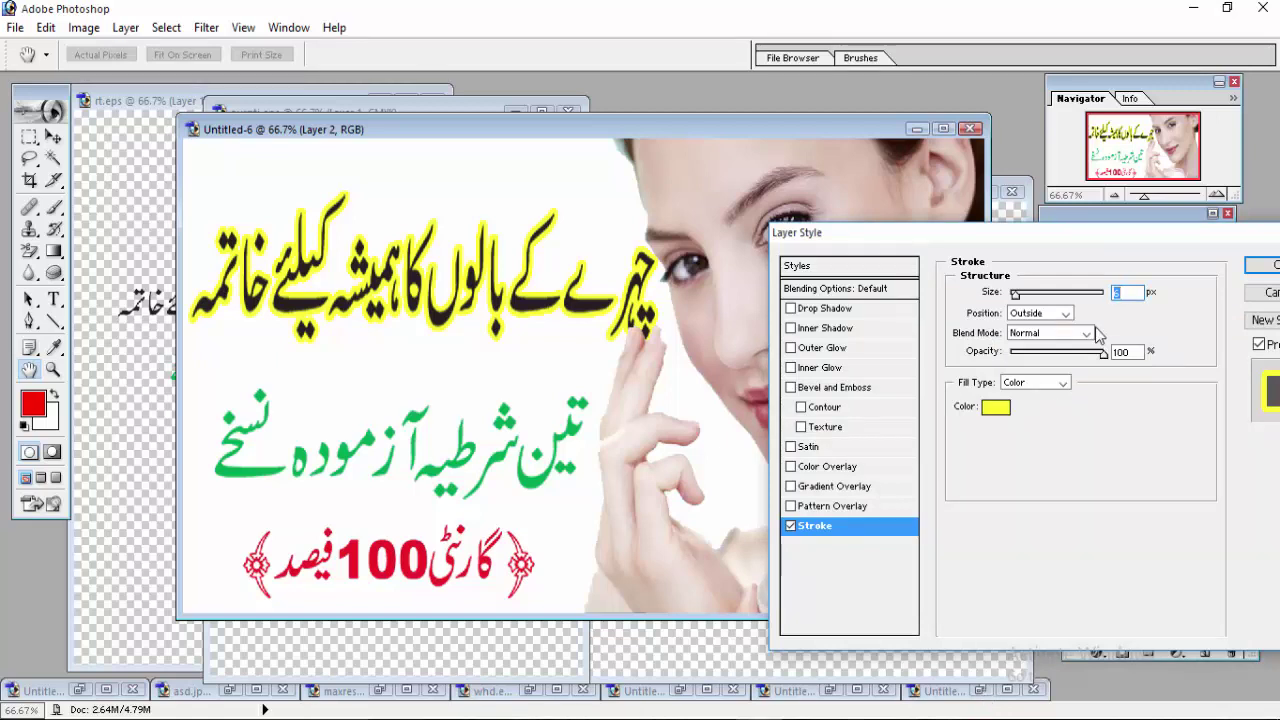
left_click(1258, 266)
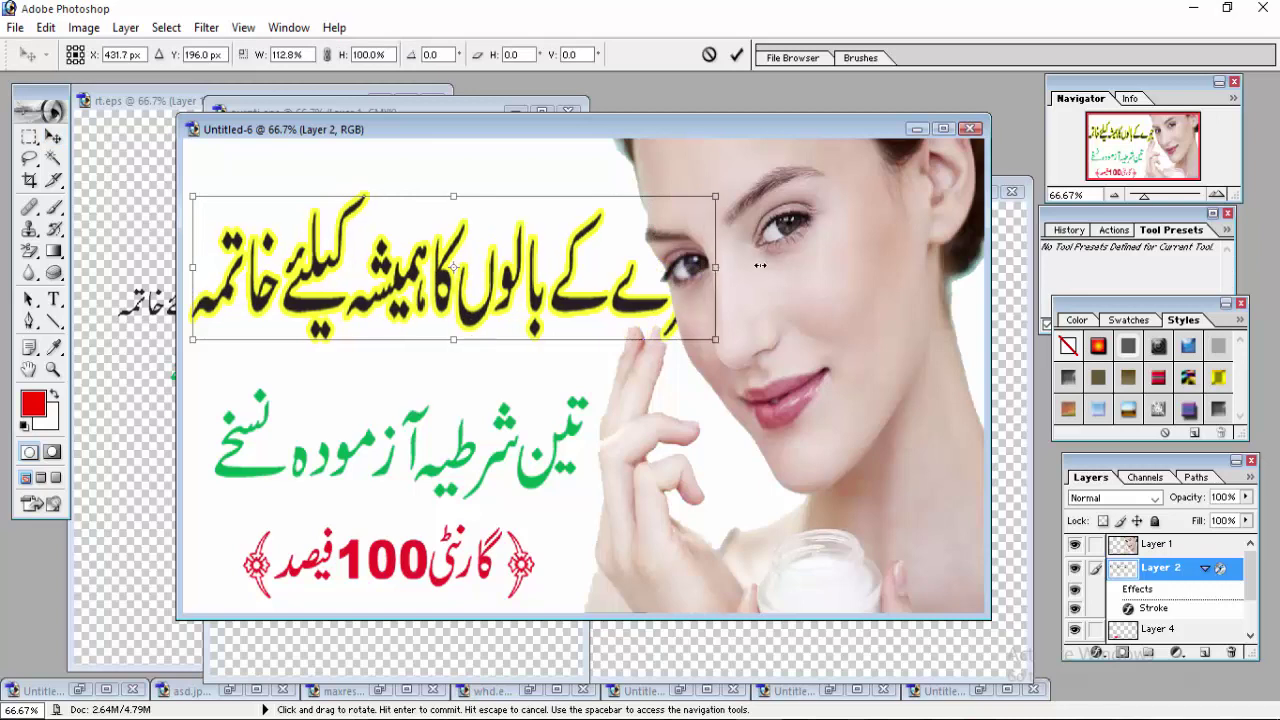
Step: Rotate the headline about 24° counter-clockwise and move it toward the upper left
mouse_move(656, 266)
left_mouse_down()
mouse_move(764, 266)
mouse_move(653, 266)
left_mouse_up()
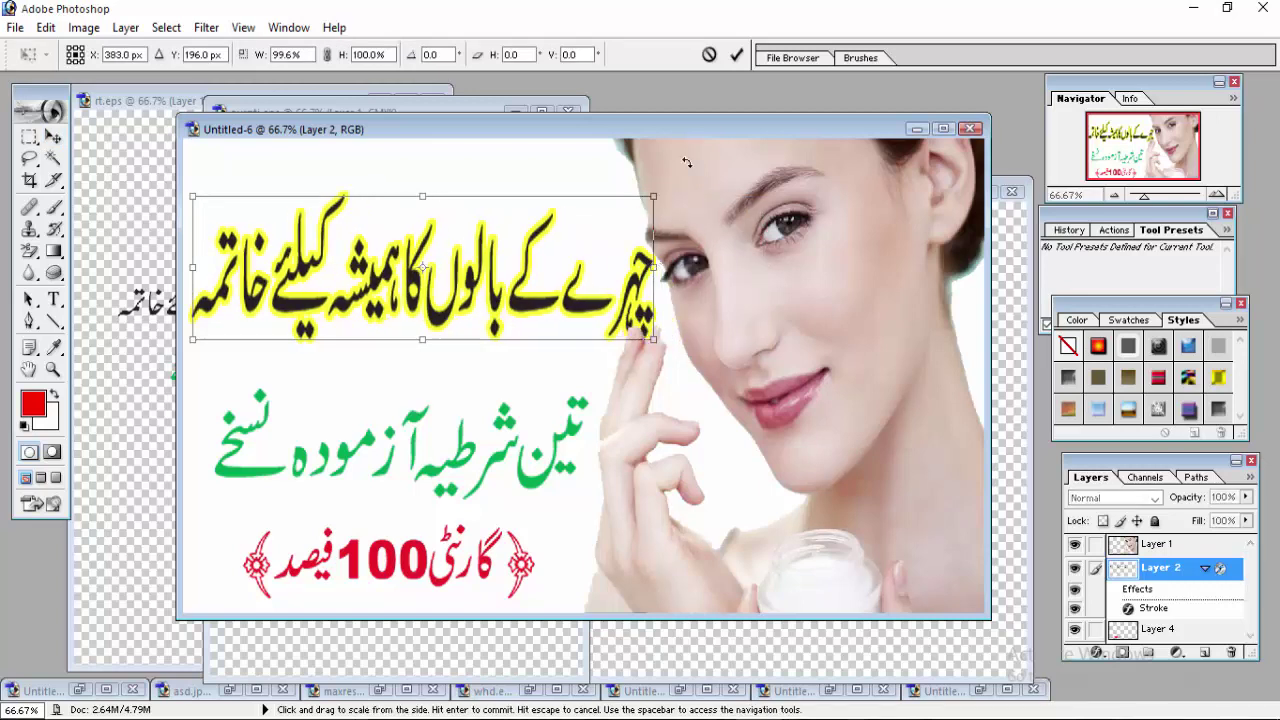
left_click_drag(682, 167, 578, 97)
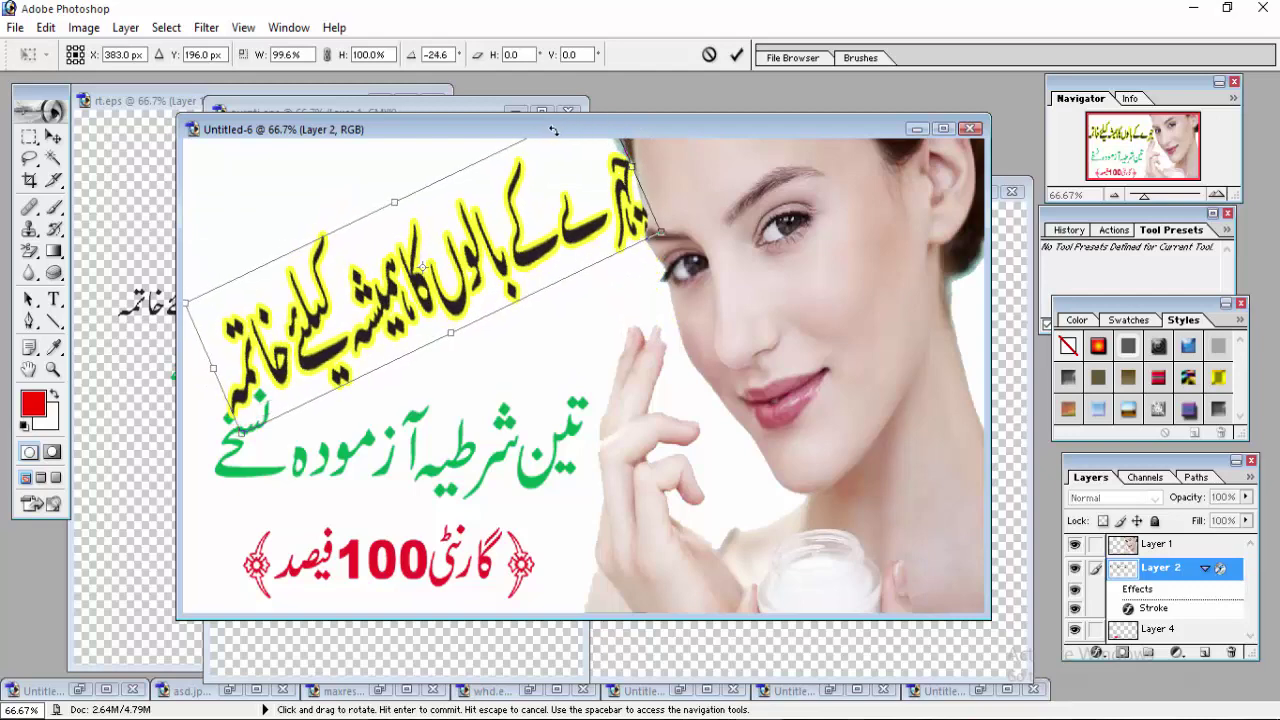
left_click(738, 56)
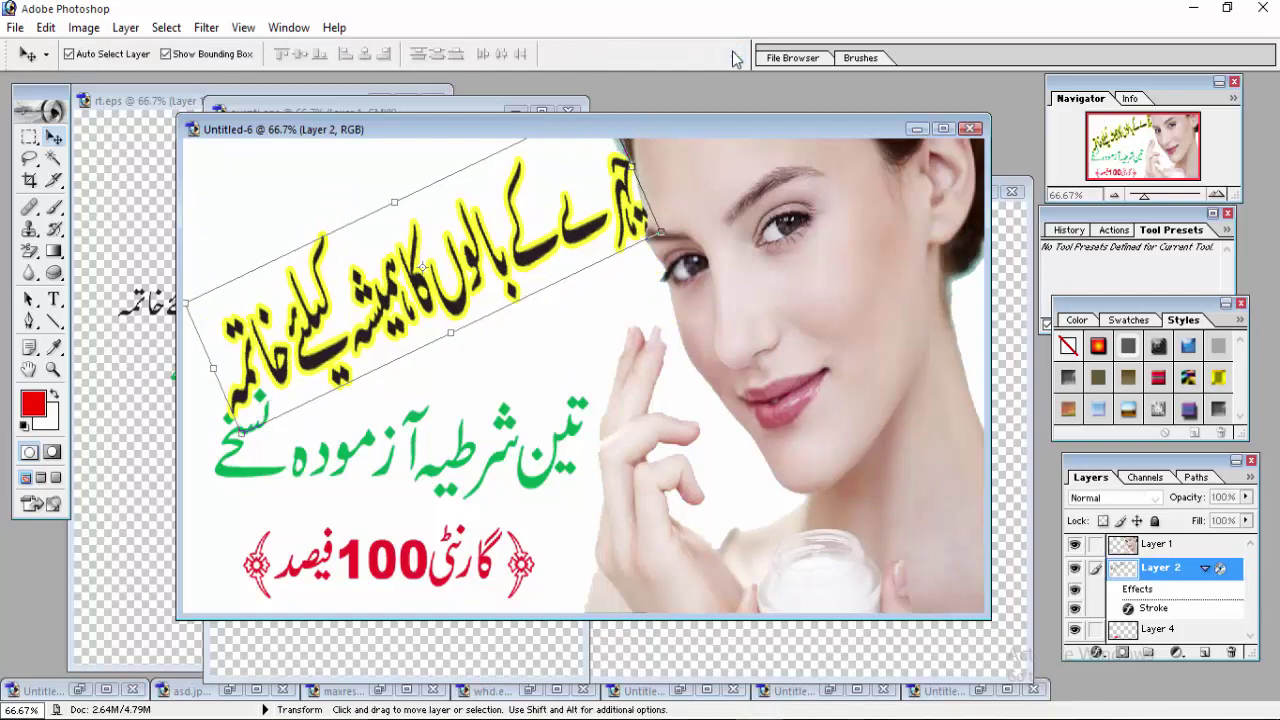
left_click_drag(537, 253, 510, 244)
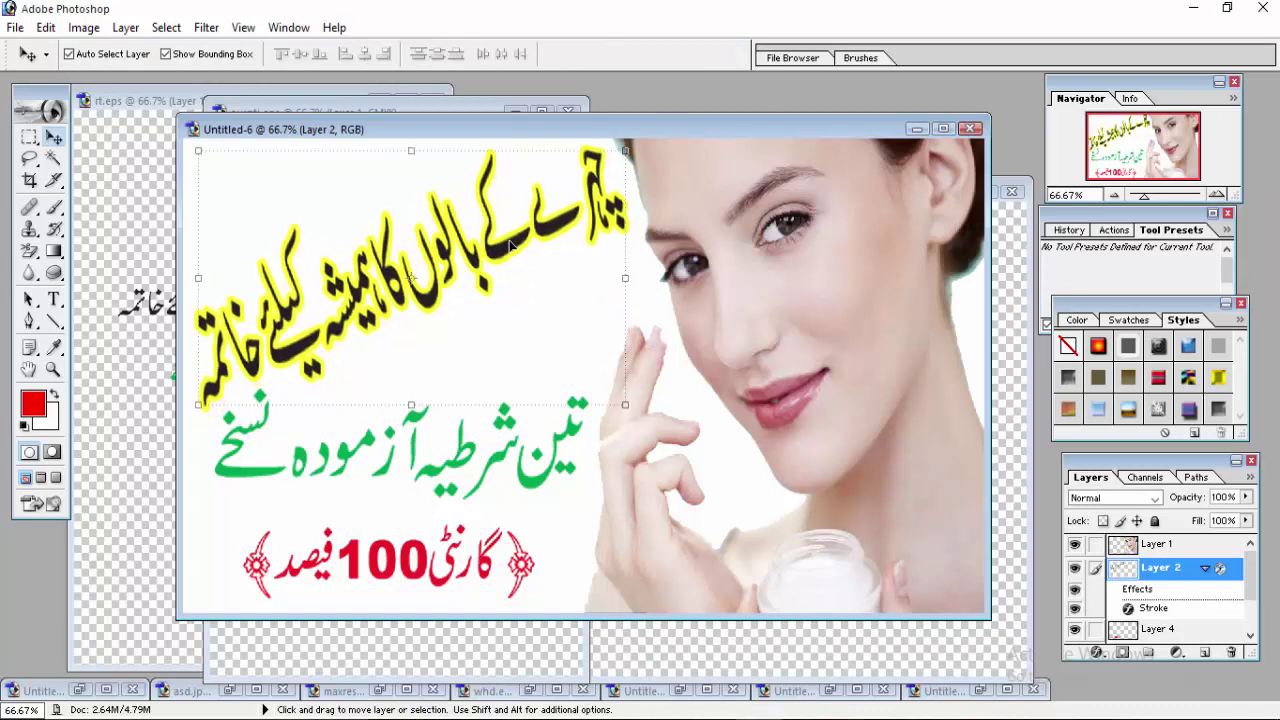
left_click(660, 316)
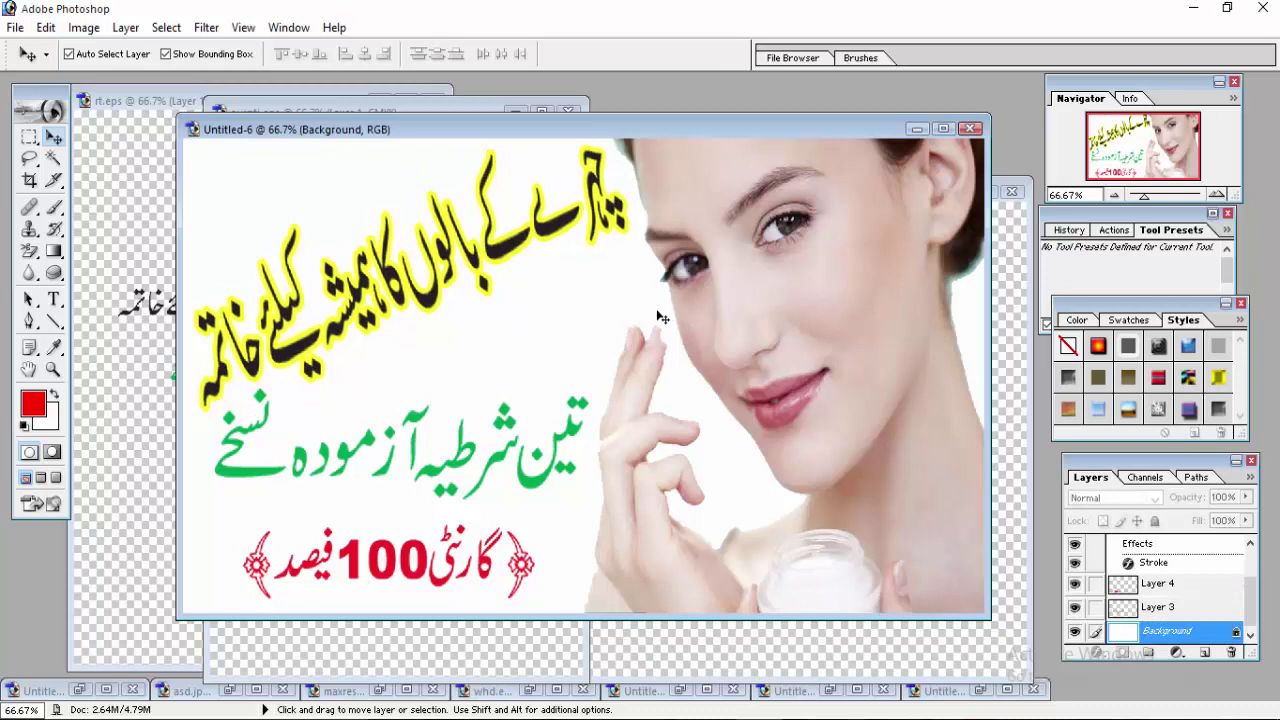
Step: Add a Stroke layer style to the green subheadline on Layer 3
left_click(578, 434)
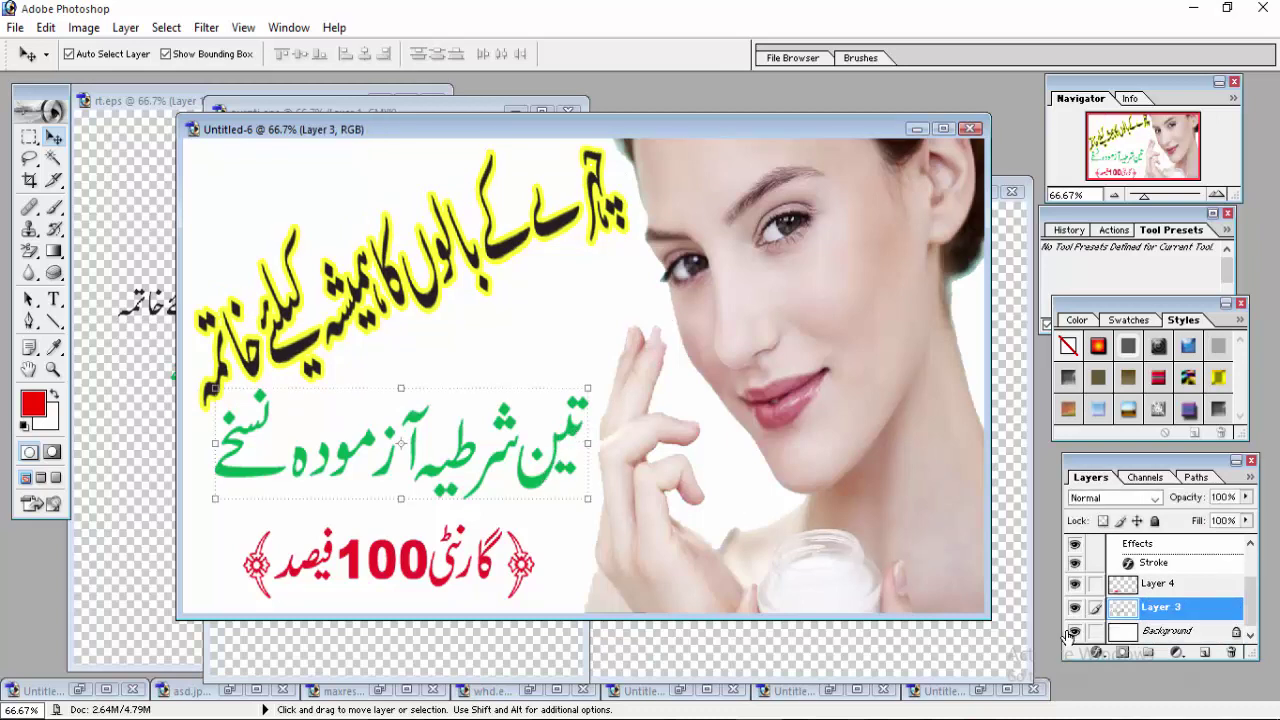
left_click(1097, 652)
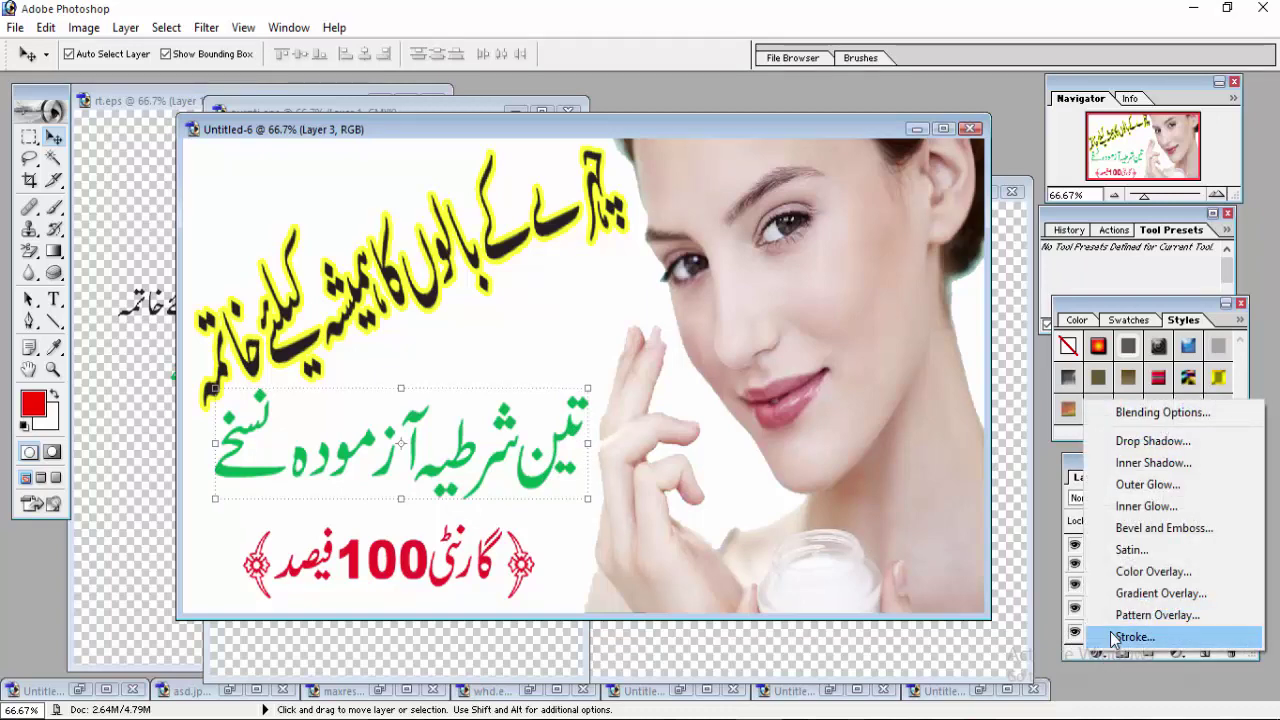
left_click(1113, 637)
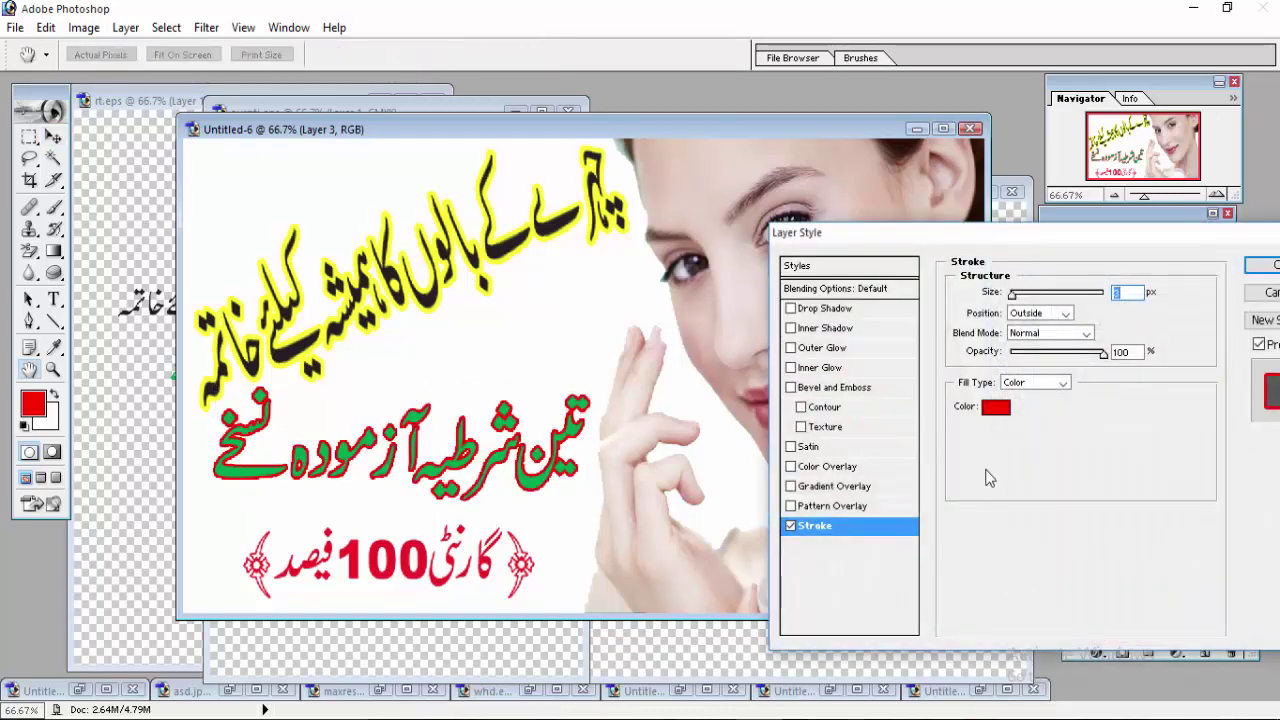
Step: Compare cyan, blue, pink and red outline colours, then apply yellow FFFF00
left_click(996, 406)
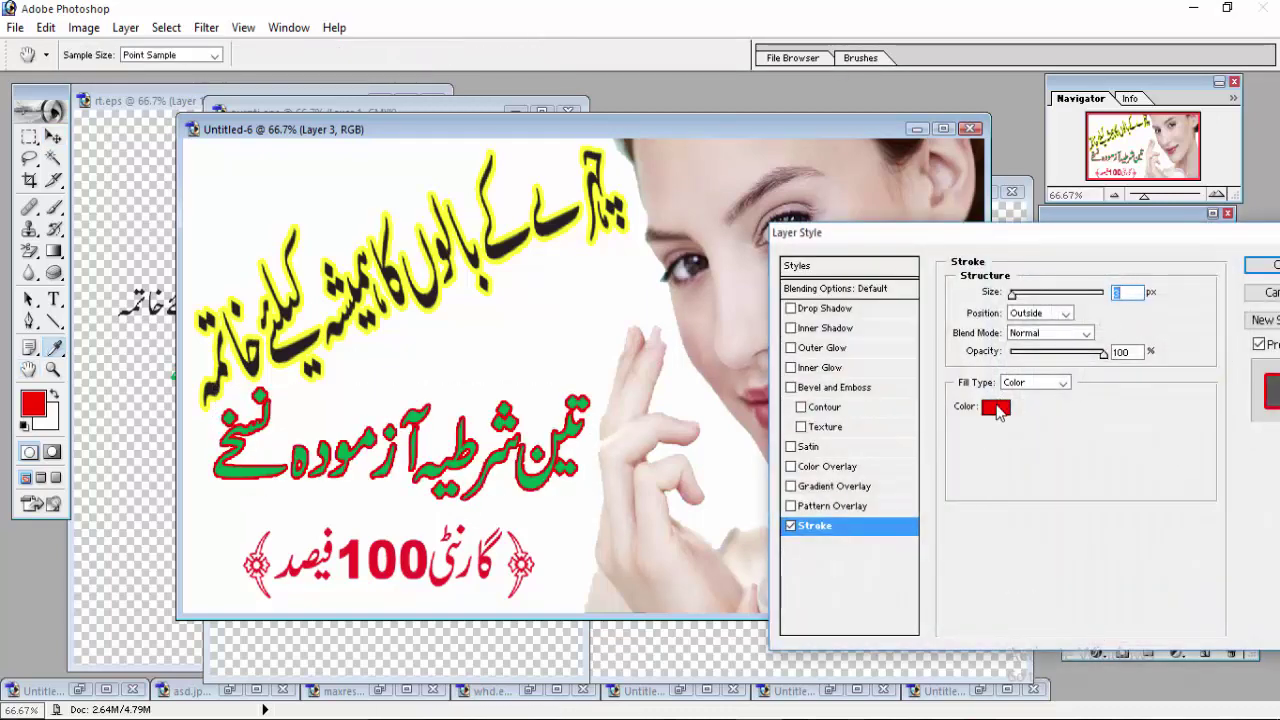
left_click(984, 242)
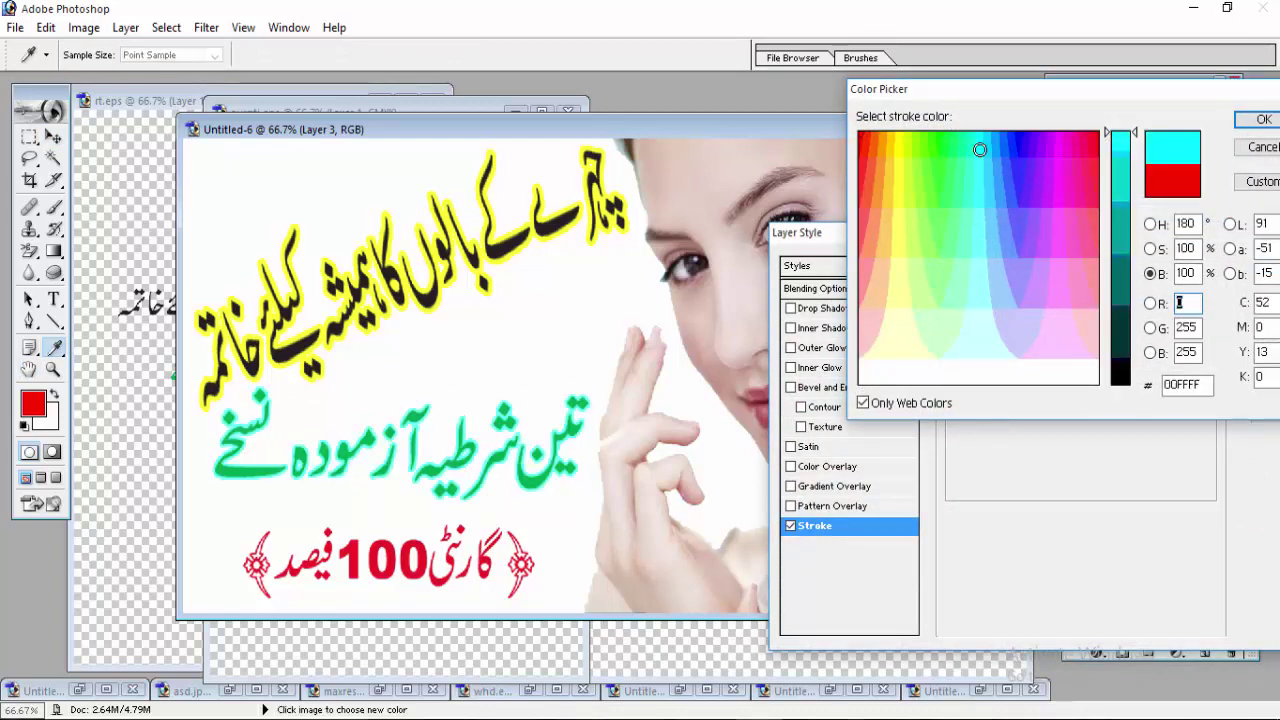
left_click(1022, 153)
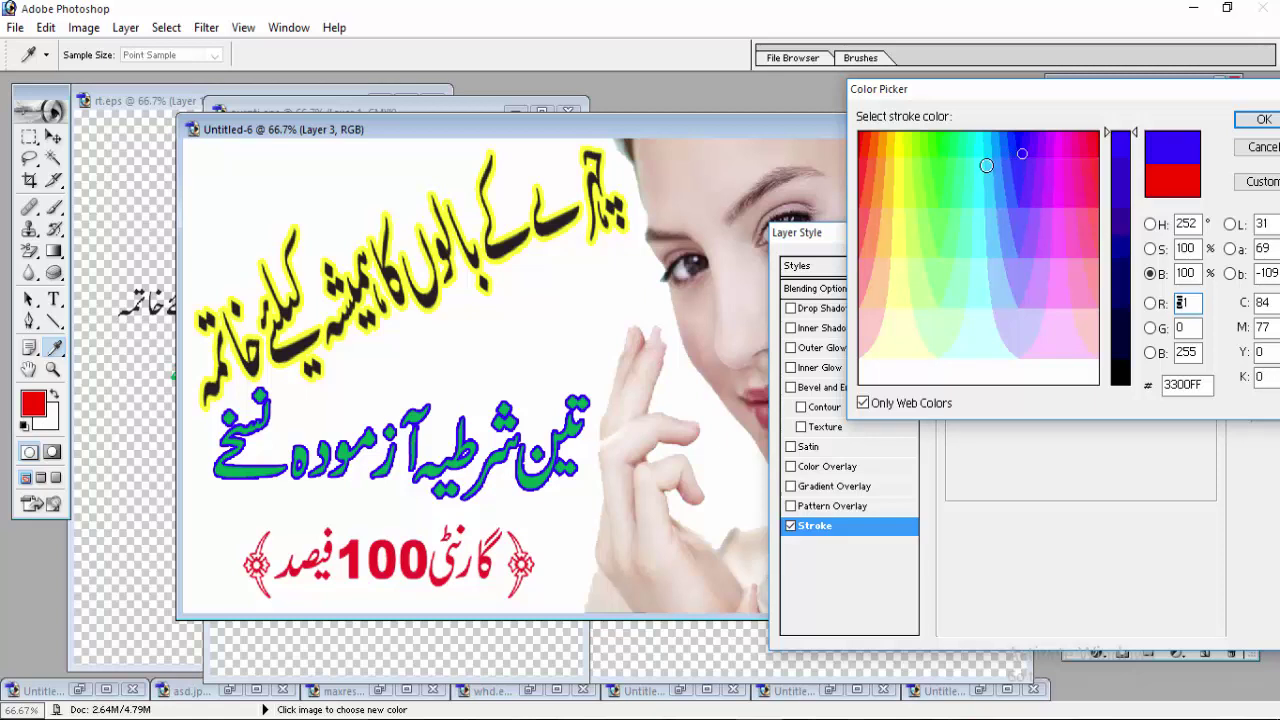
left_click(897, 160)
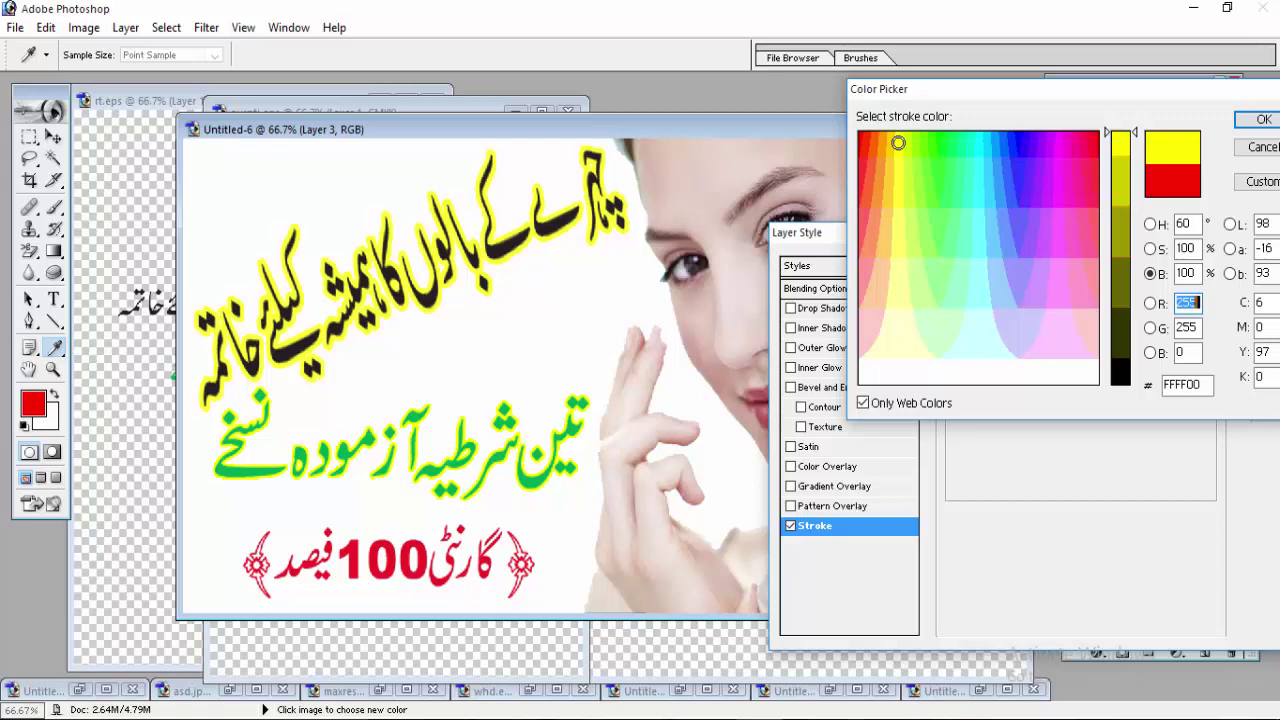
left_click(1063, 327)
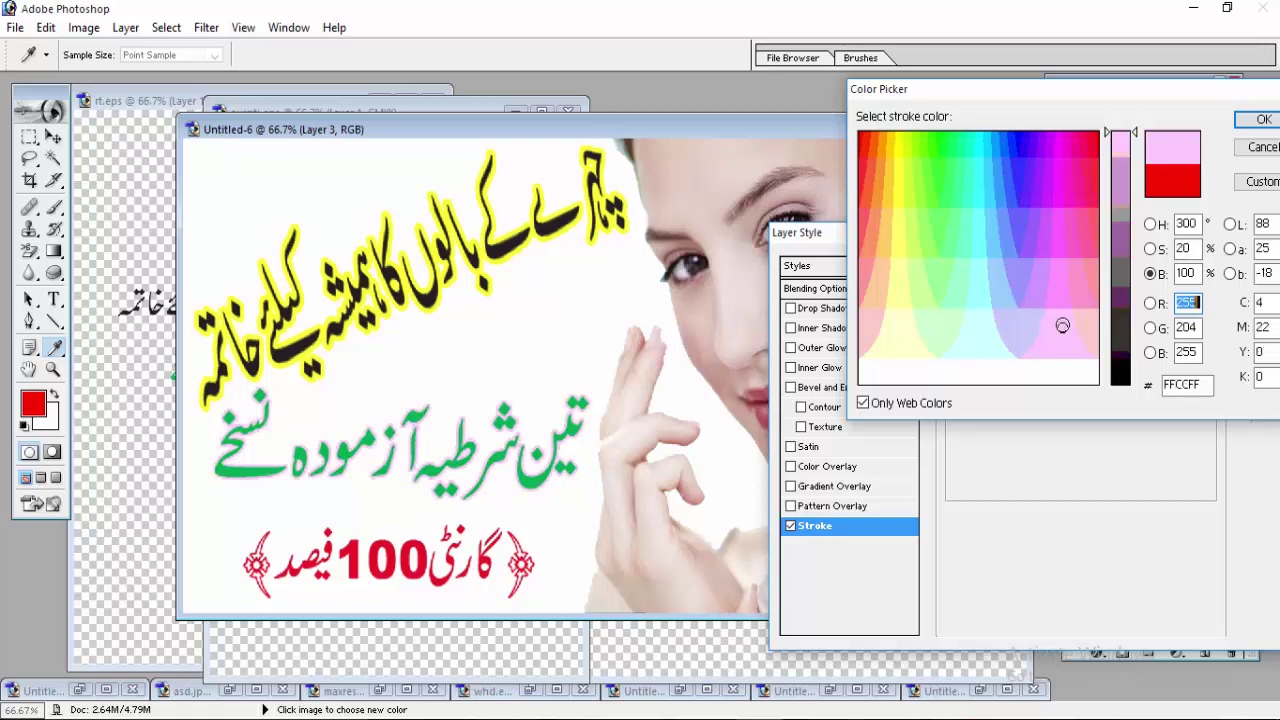
left_click(1058, 268)
left_click(1055, 234)
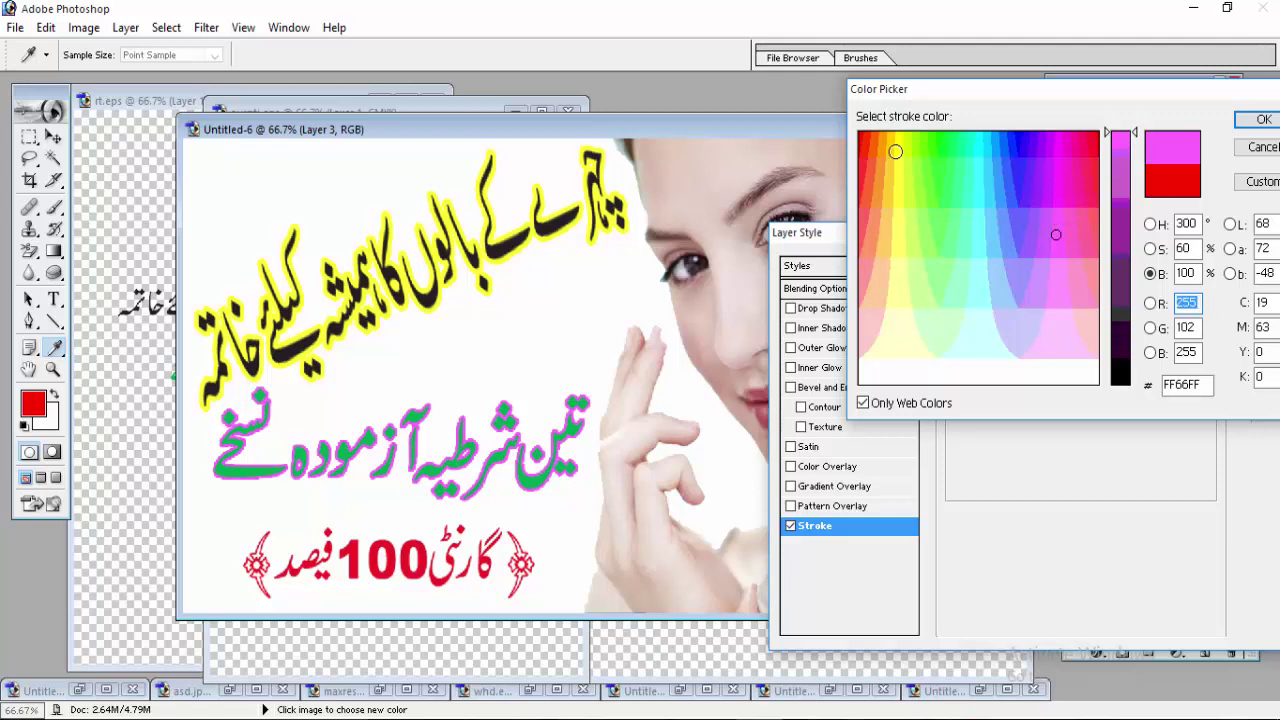
left_click(899, 151)
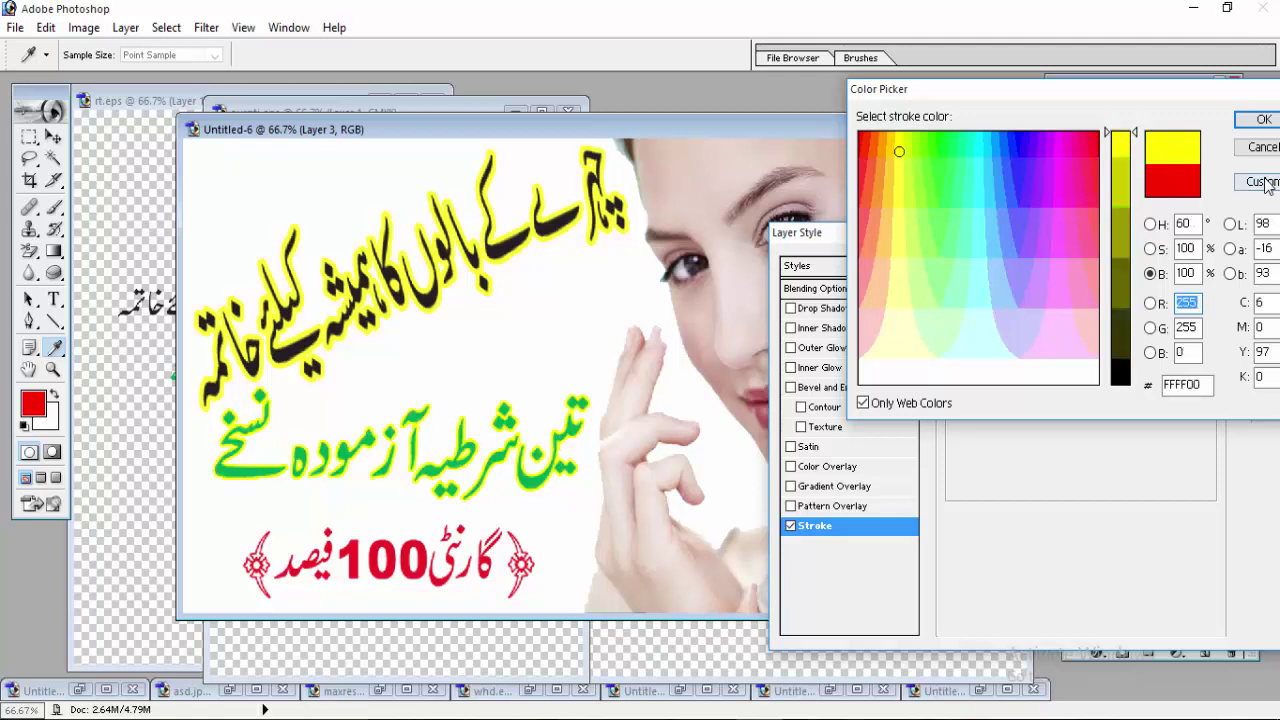
left_click(1192, 182)
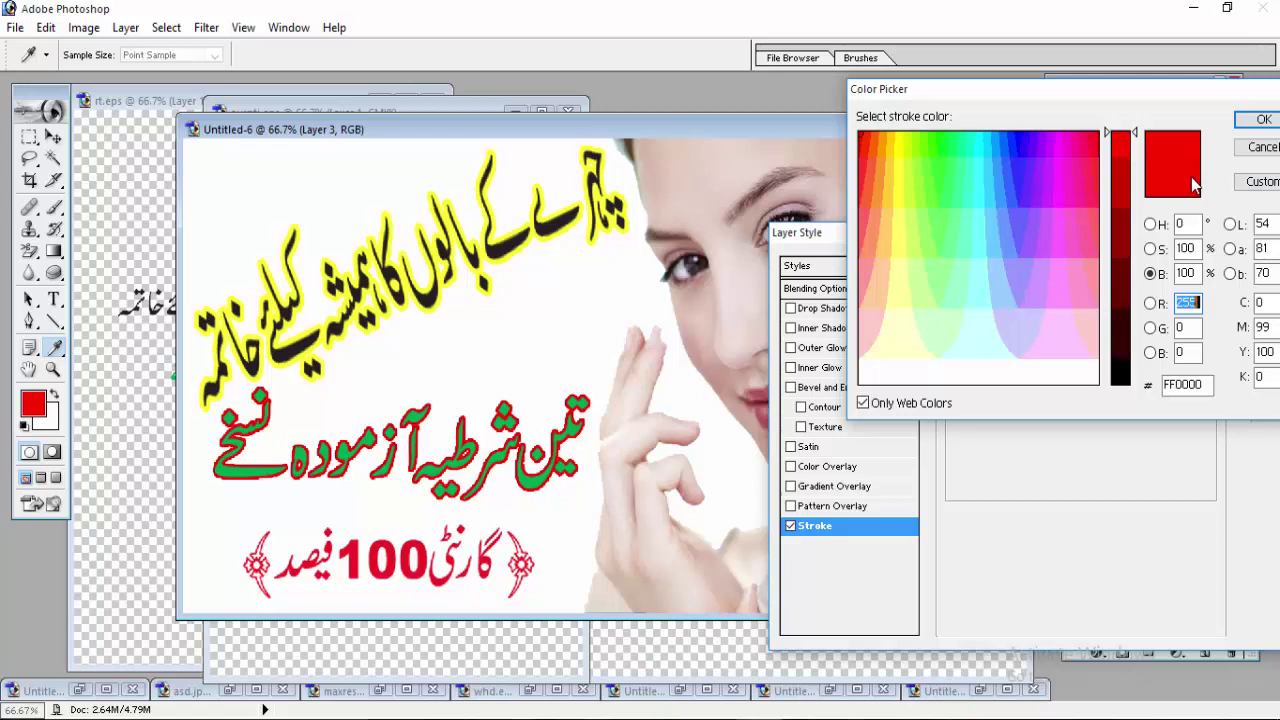
left_click(901, 152)
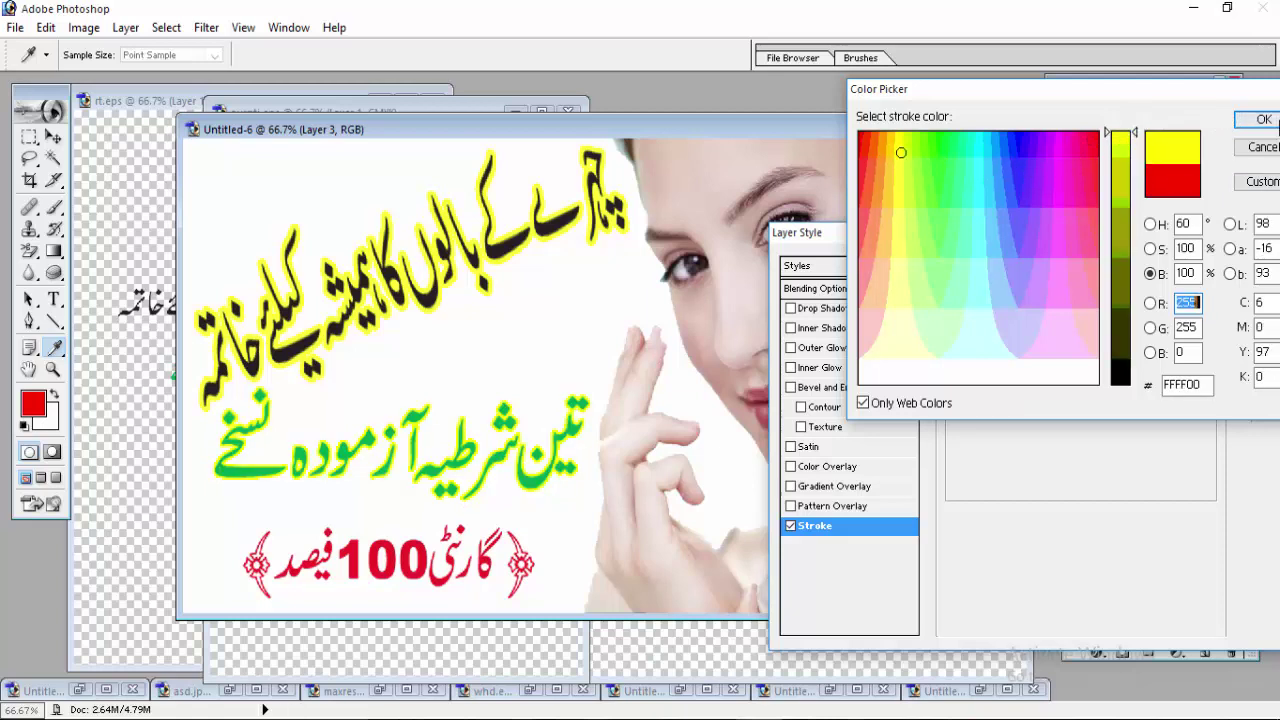
left_click(1276, 120)
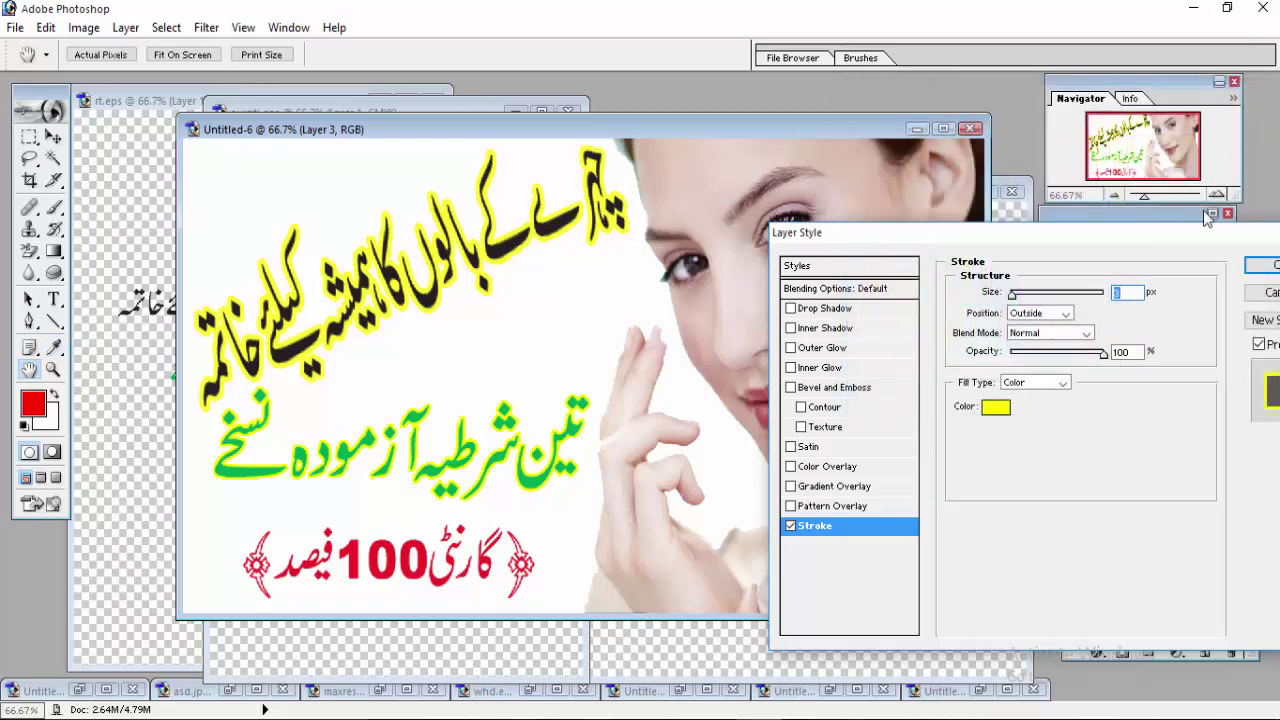
left_click(1262, 266)
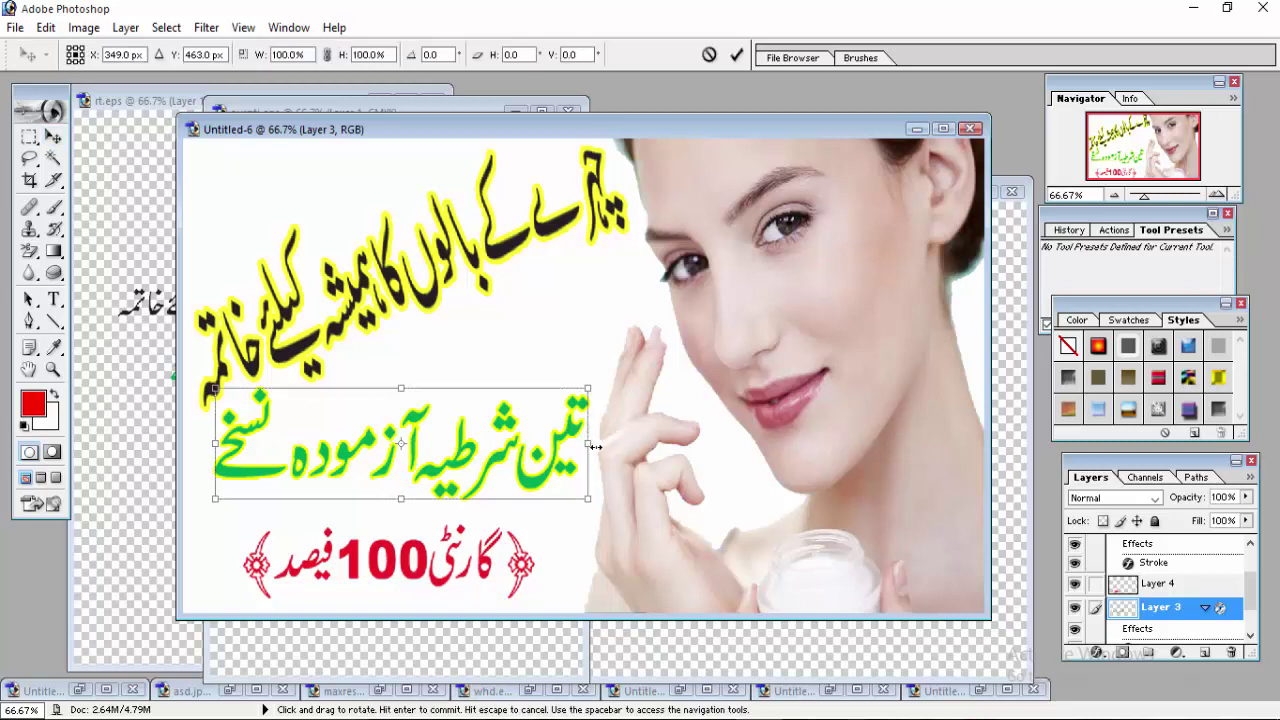
Step: Widen the subheadline to 109.1% and nudge it slightly left and down
left_click_drag(592, 443, 624, 447)
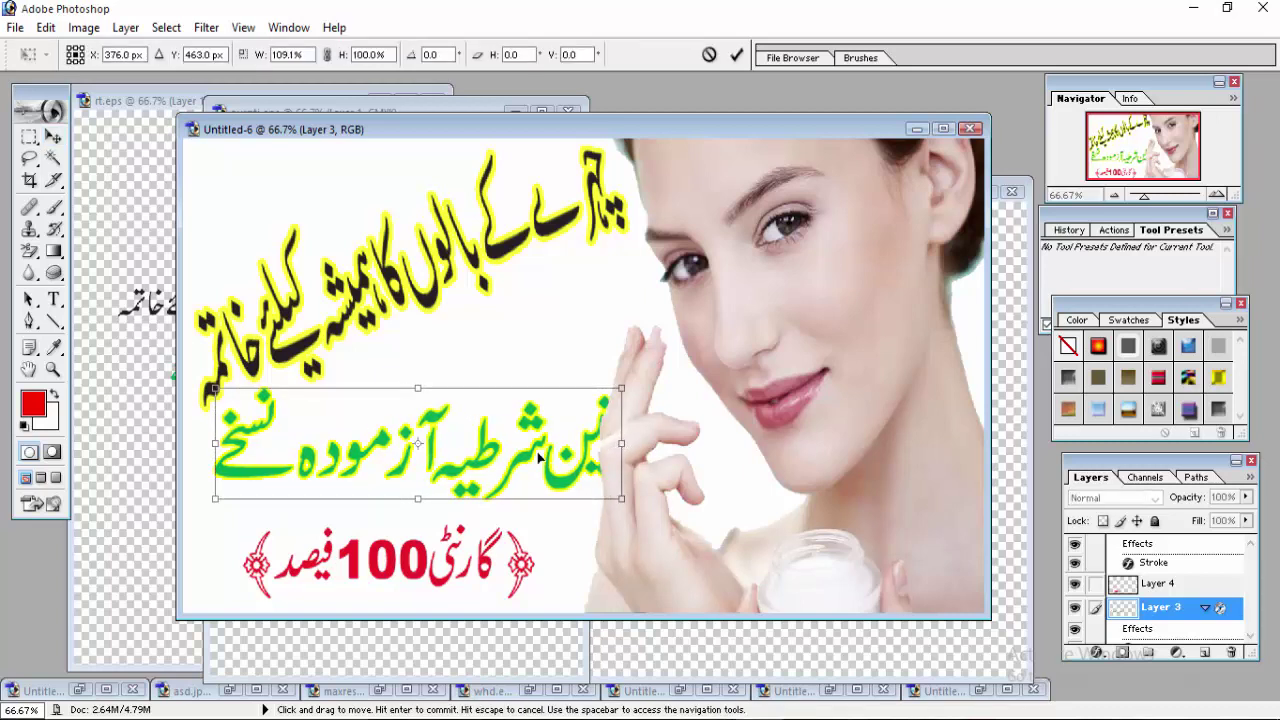
left_click_drag(533, 457, 513, 463)
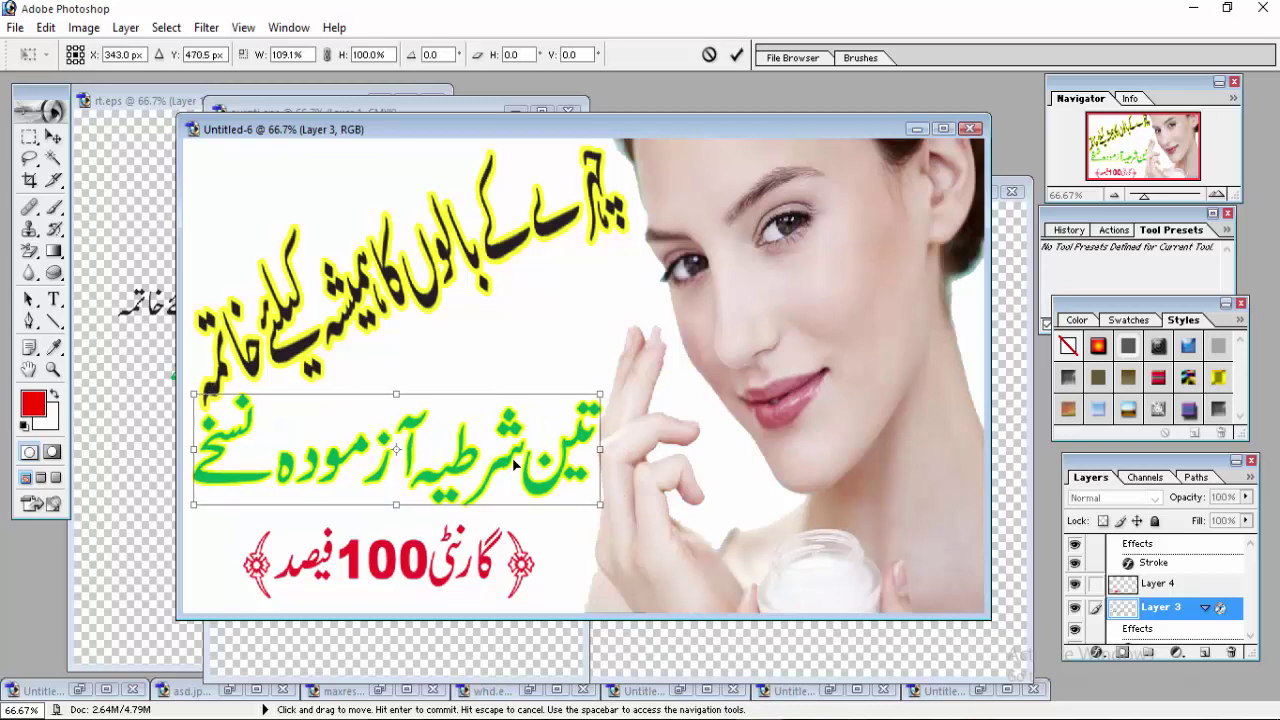
left_click(738, 55)
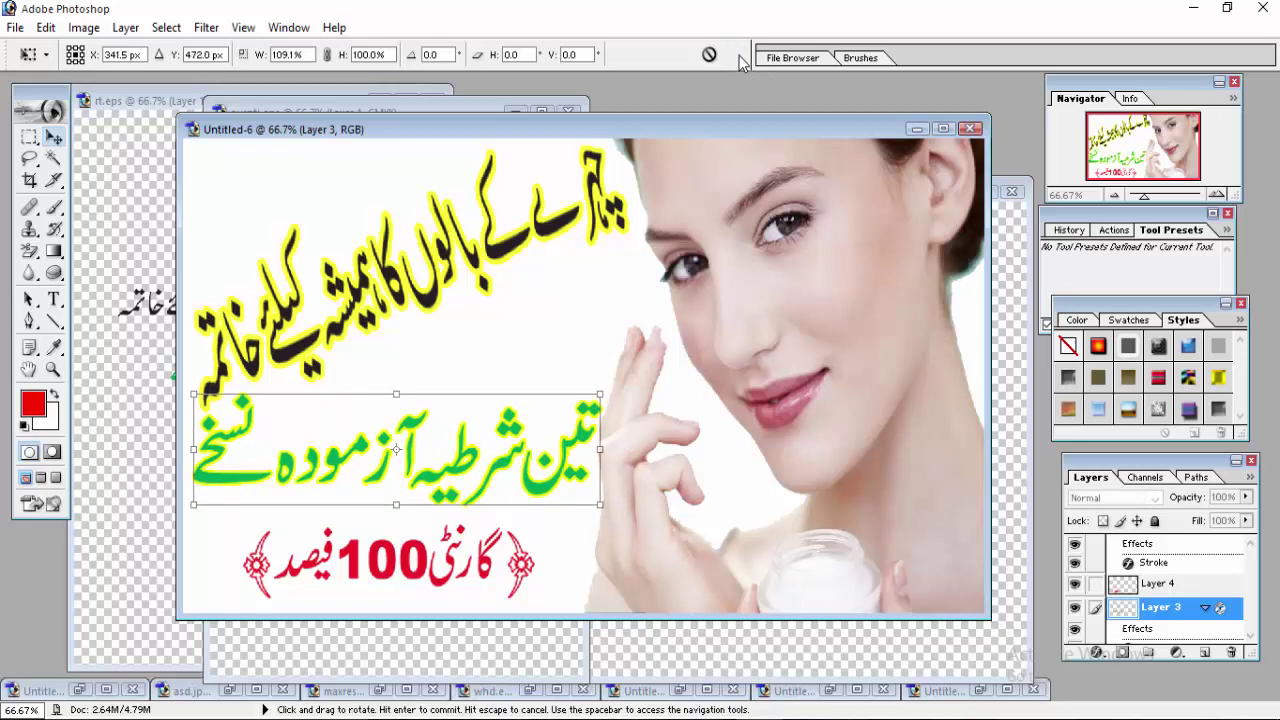
left_click(495, 568)
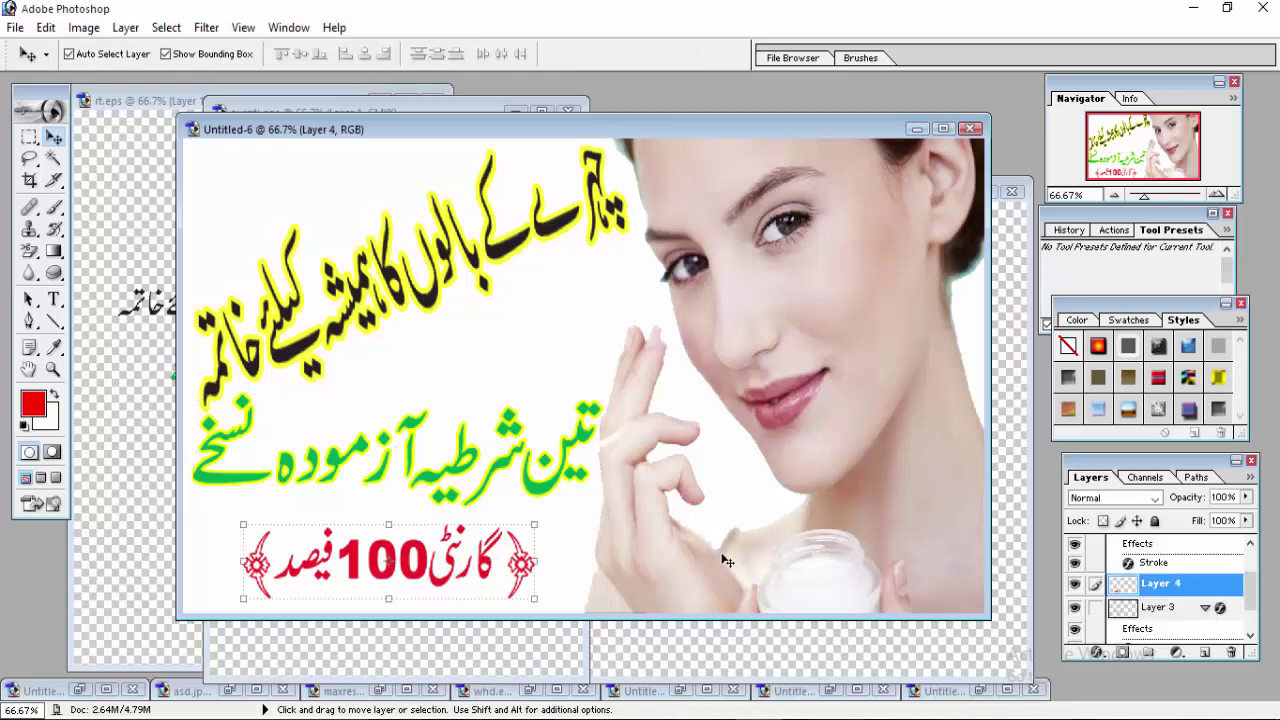
Step: Add a cyan 33FFFF outline stroke to the red 100% line on Layer 4
left_click(1099, 652)
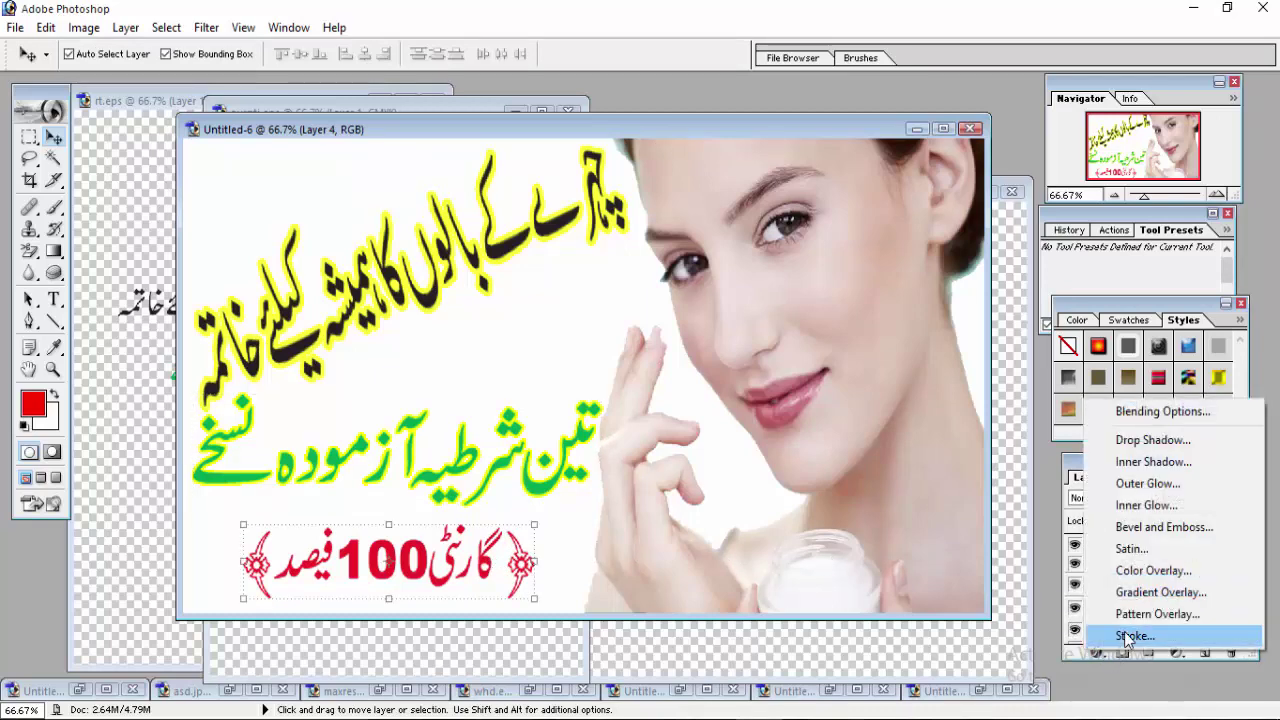
left_click(1127, 636)
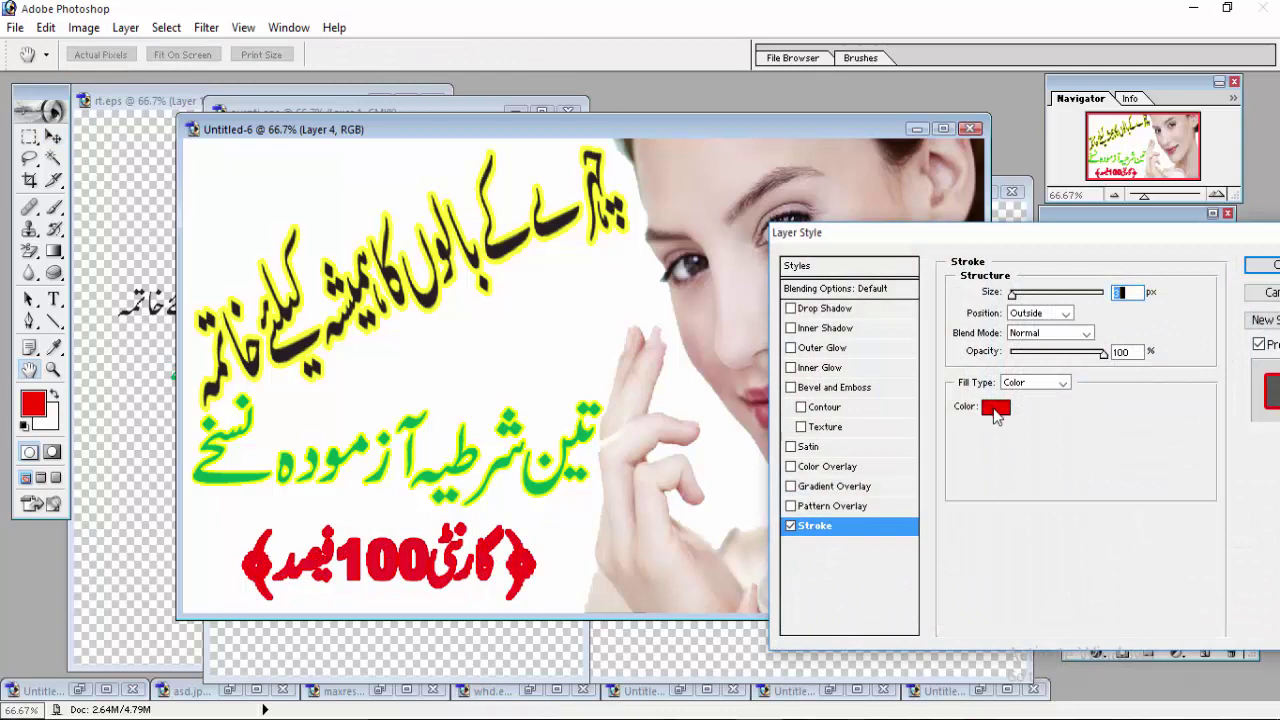
left_click(995, 408)
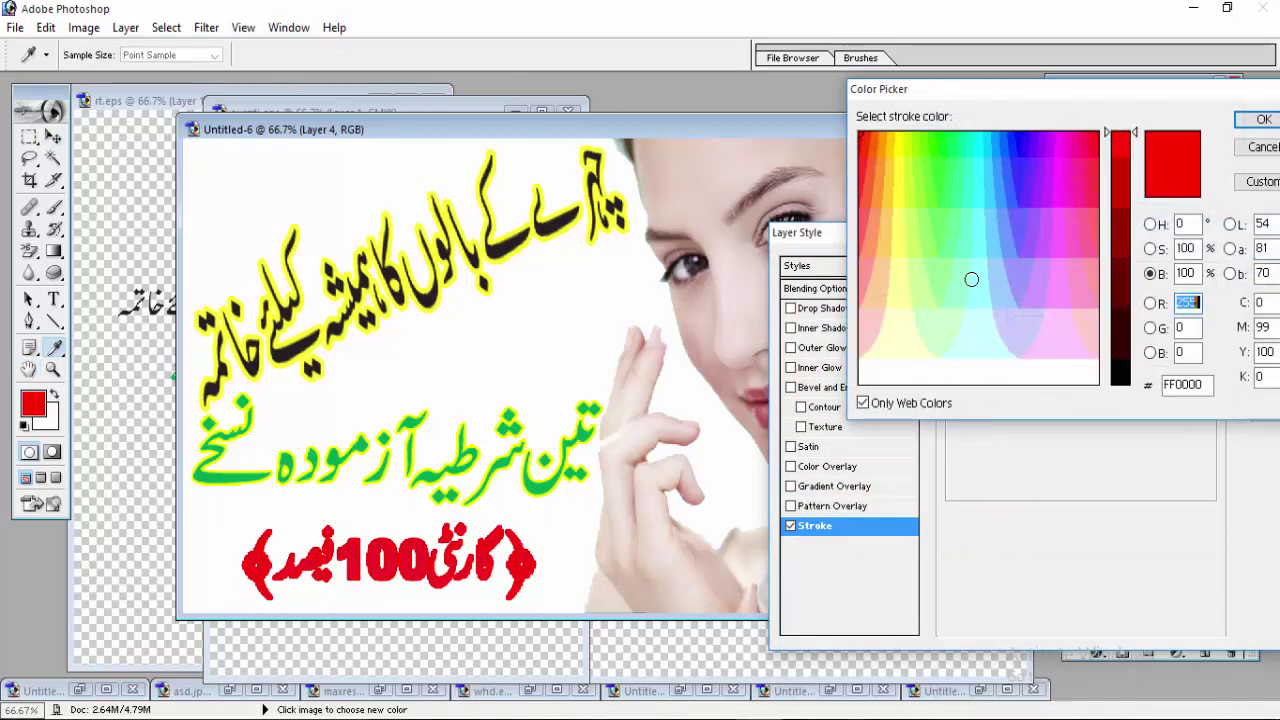
left_click(979, 240)
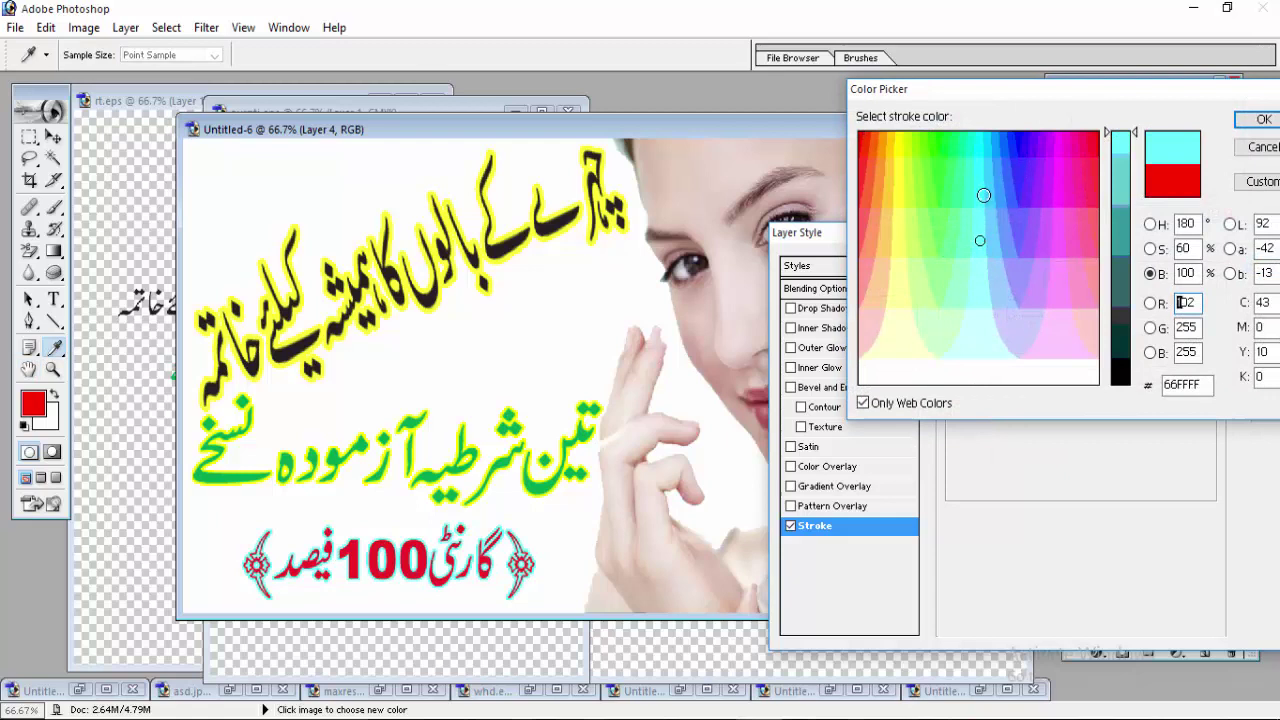
left_click_drag(983, 182, 980, 157)
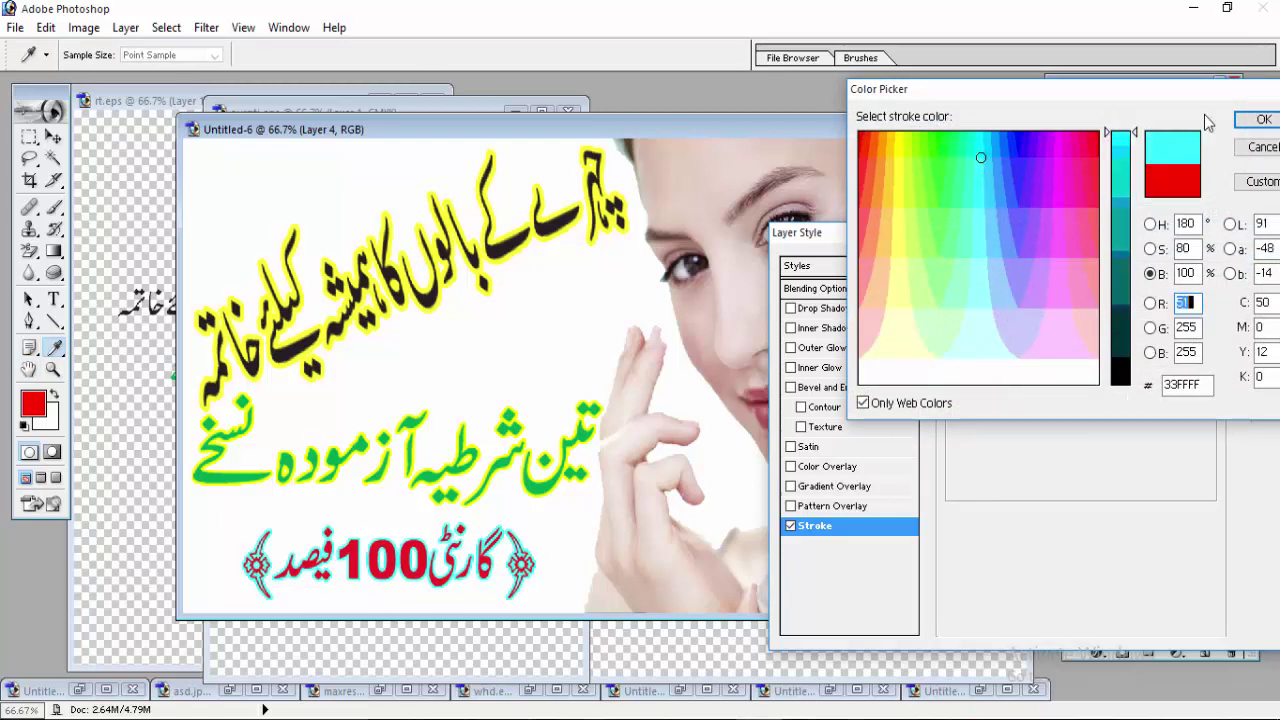
left_click(1258, 120)
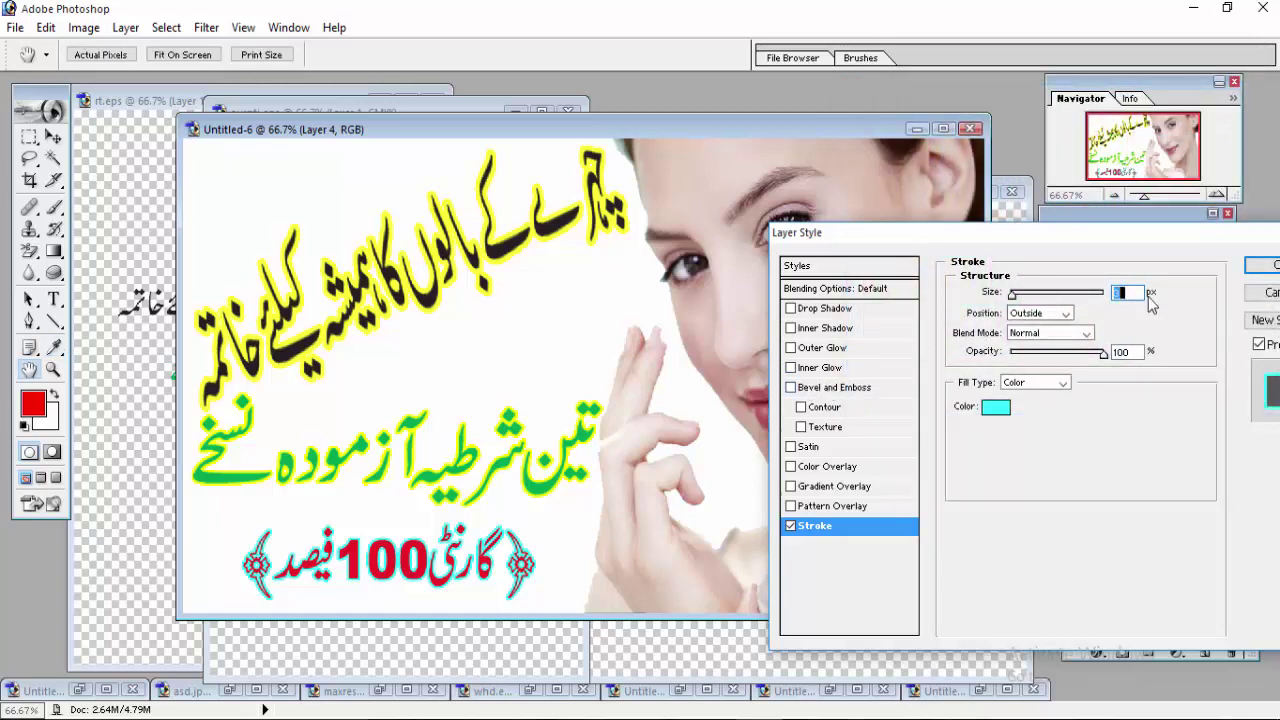
left_click(1262, 265)
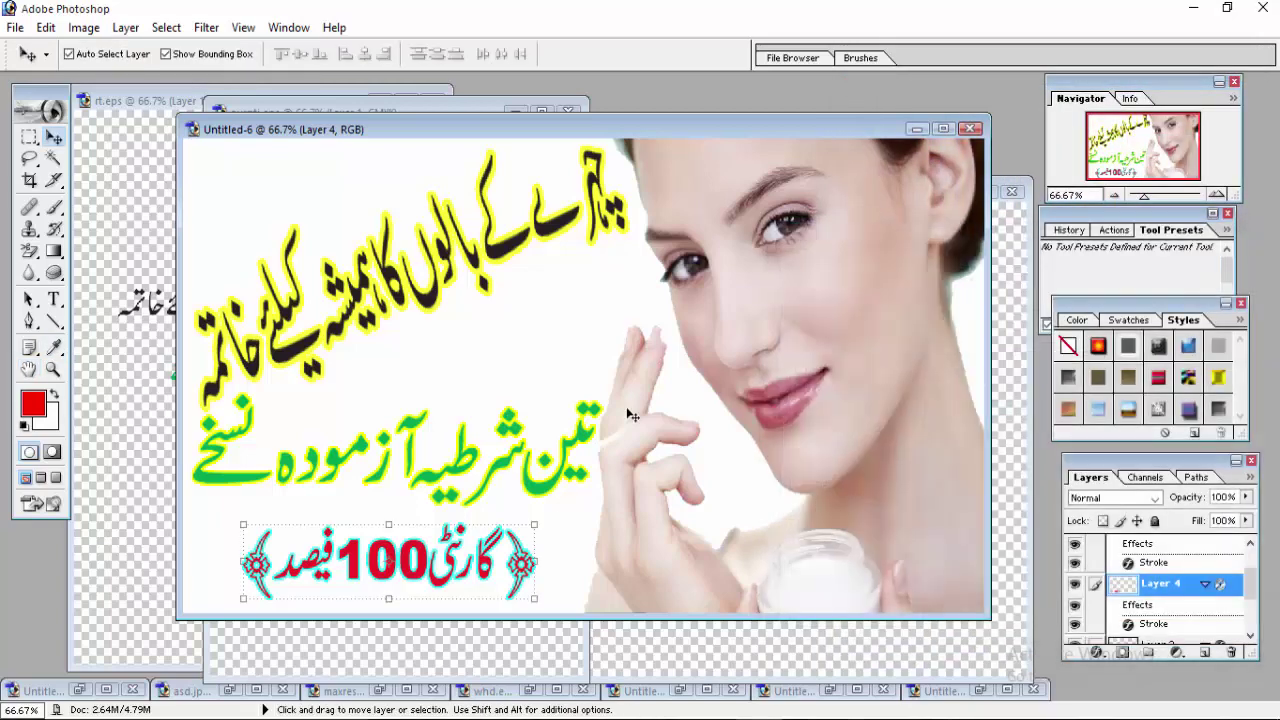
Step: Stretch the 100% line to about 120% width by pulling both side handles outward
left_click_drag(545, 566, 572, 566)
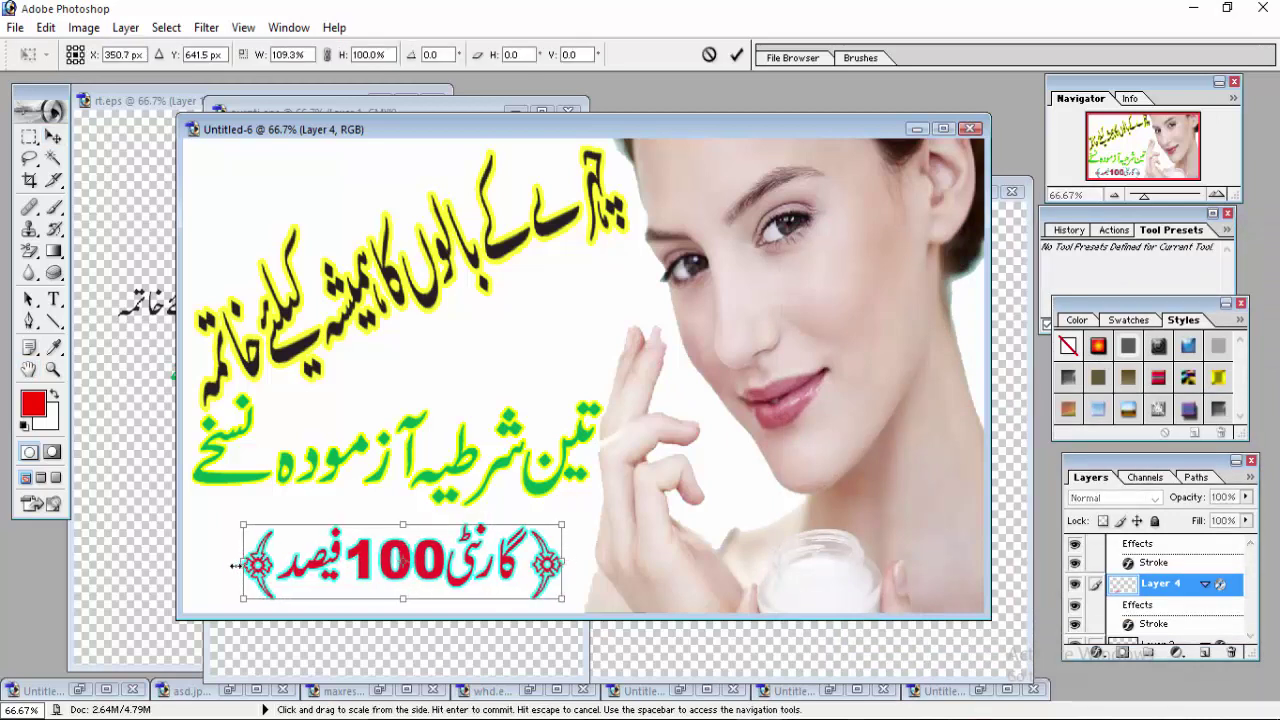
left_click_drag(236, 565, 212, 565)
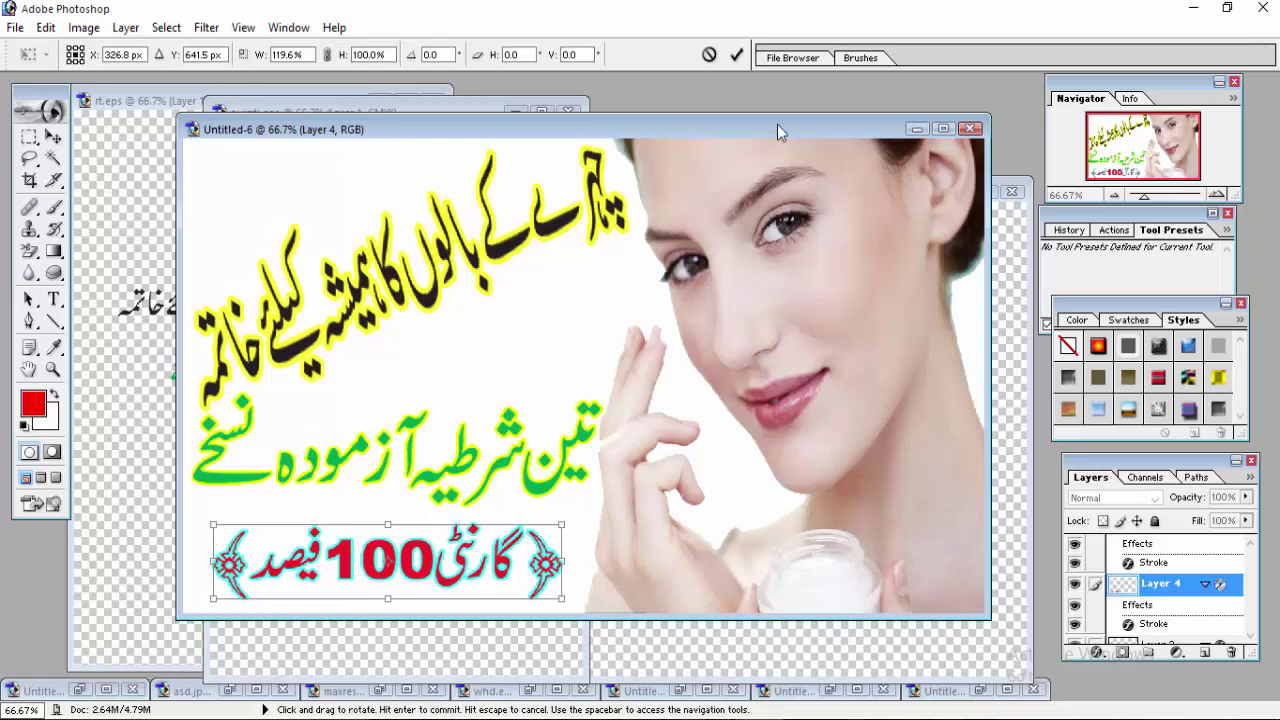
left_click(737, 55)
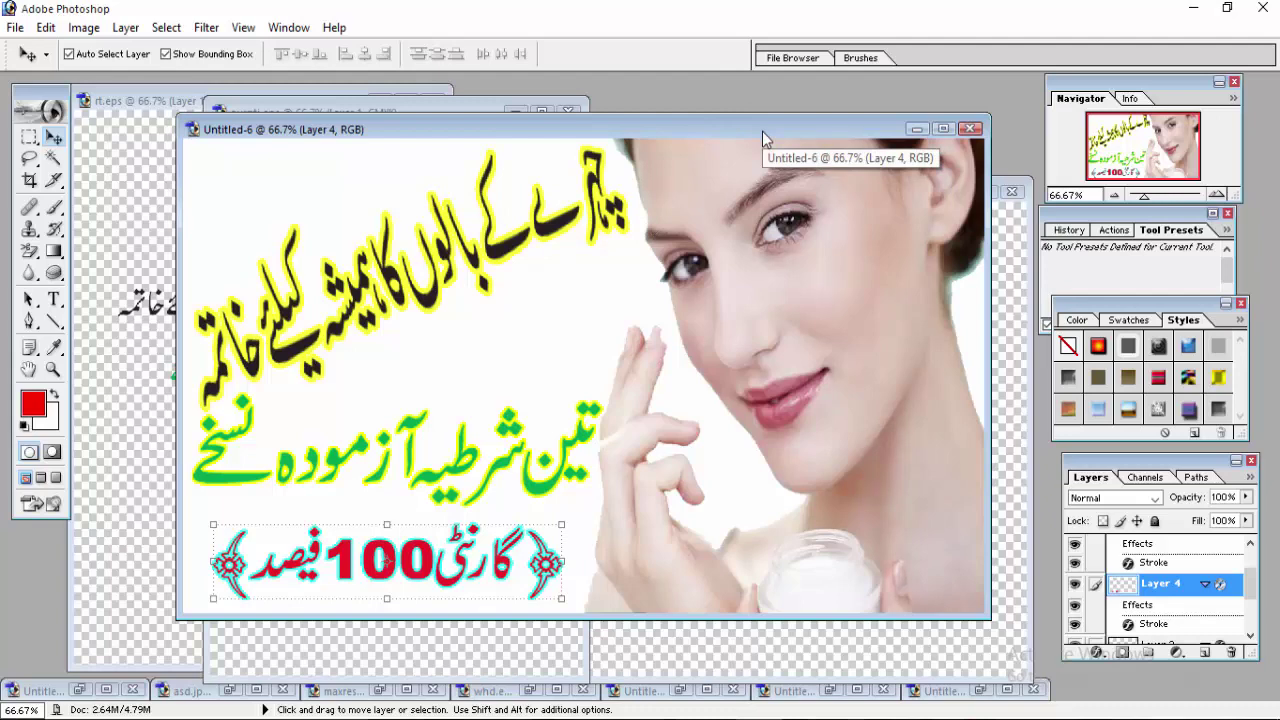
Step: Attempt a JPEG Save As named 'th 4' and dismiss the file-in-use error
left_click(14, 28)
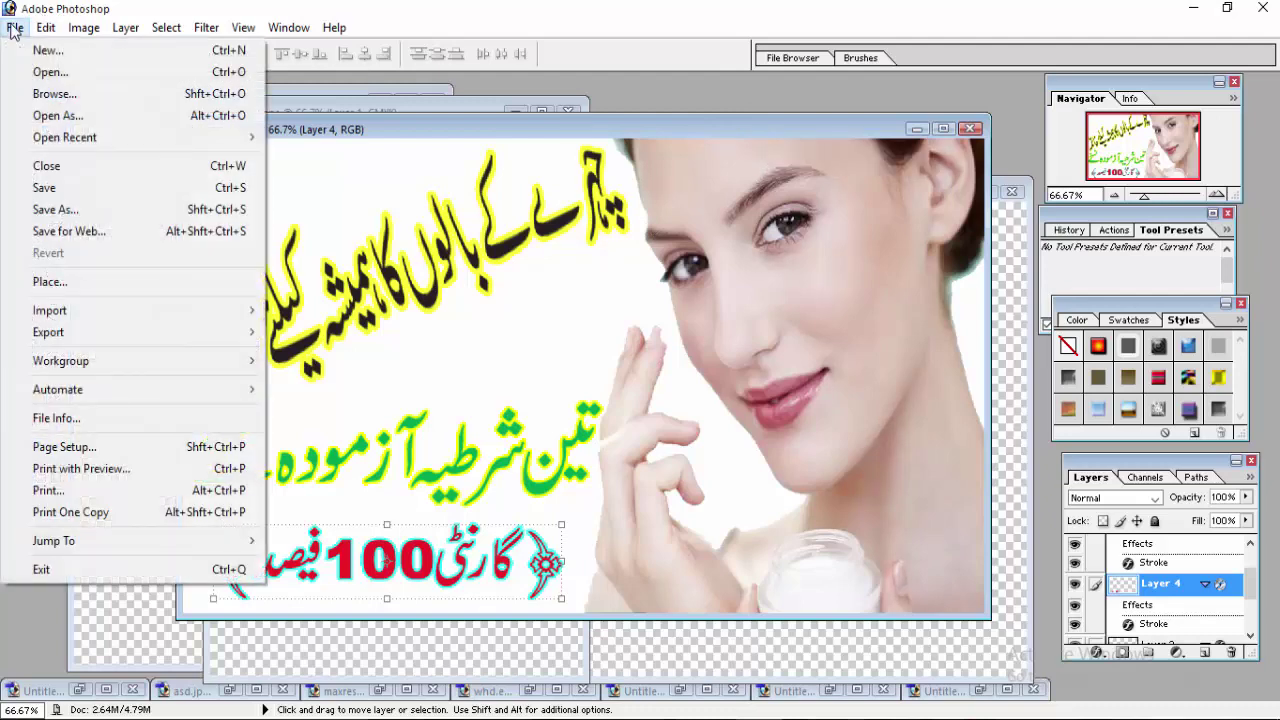
left_click(133, 190)
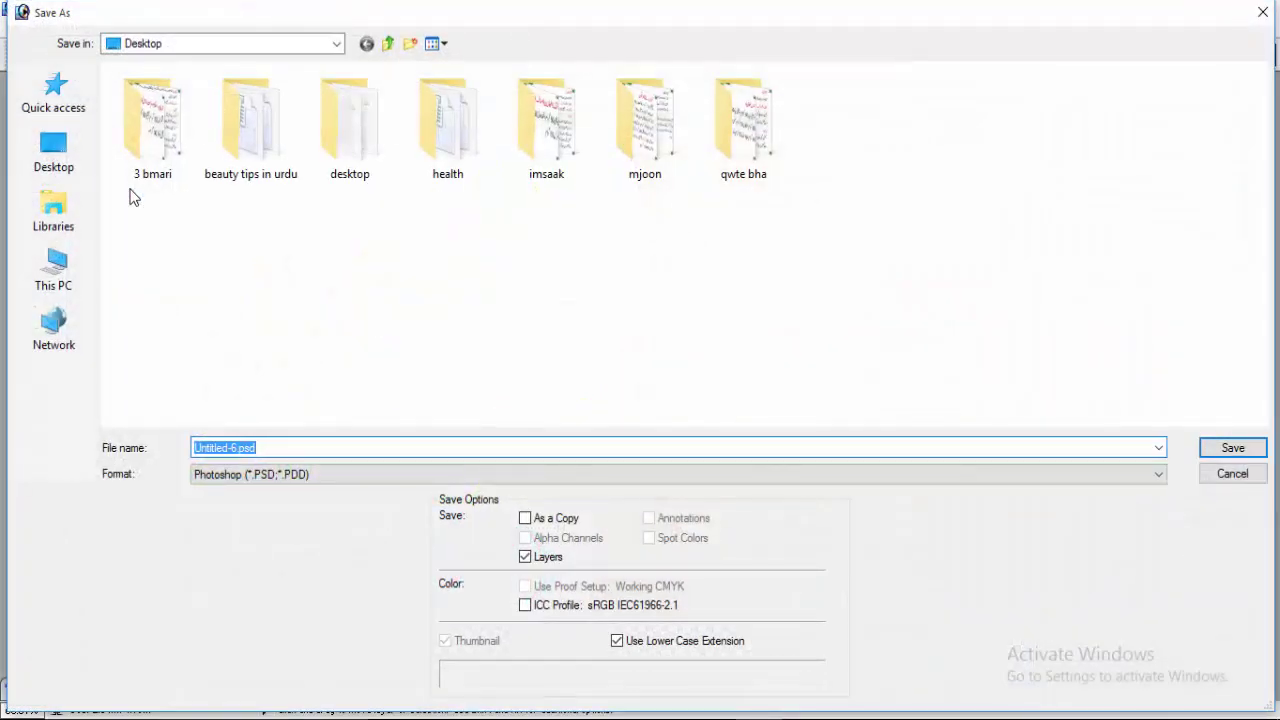
left_click(1158, 475)
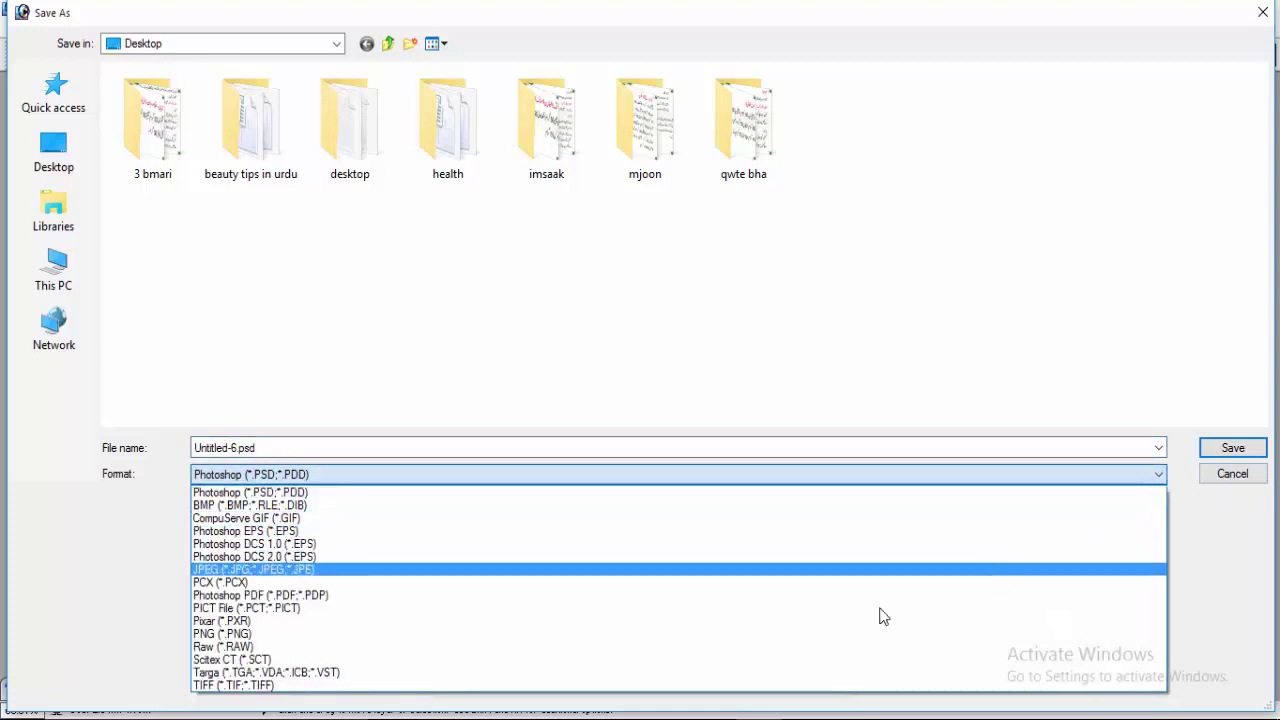
left_click(537, 570)
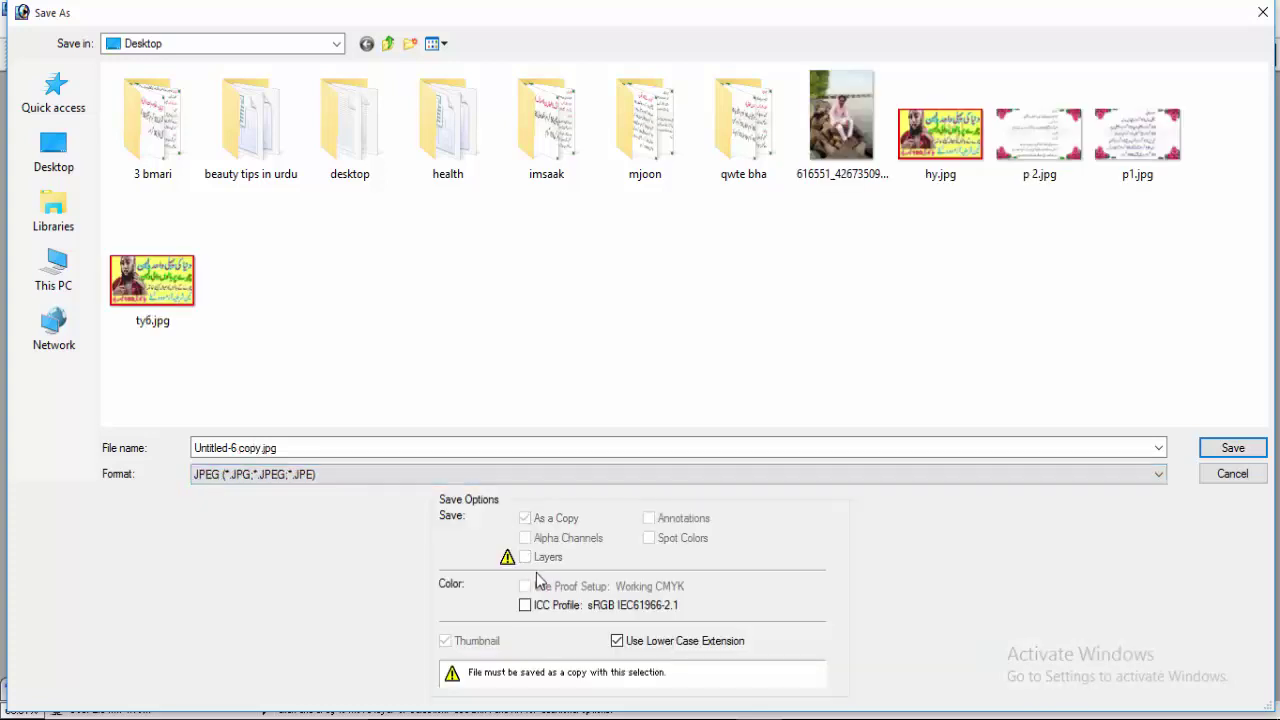
triple_click(284, 448)
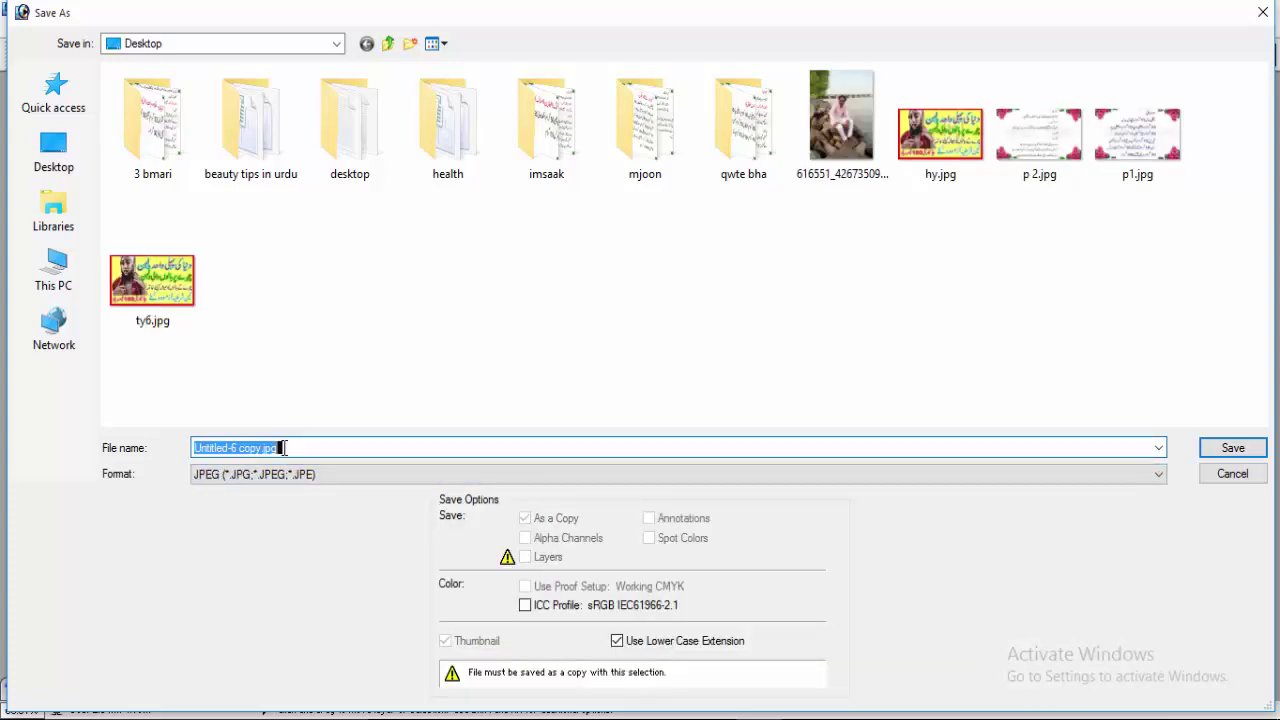
key("BackSpace")
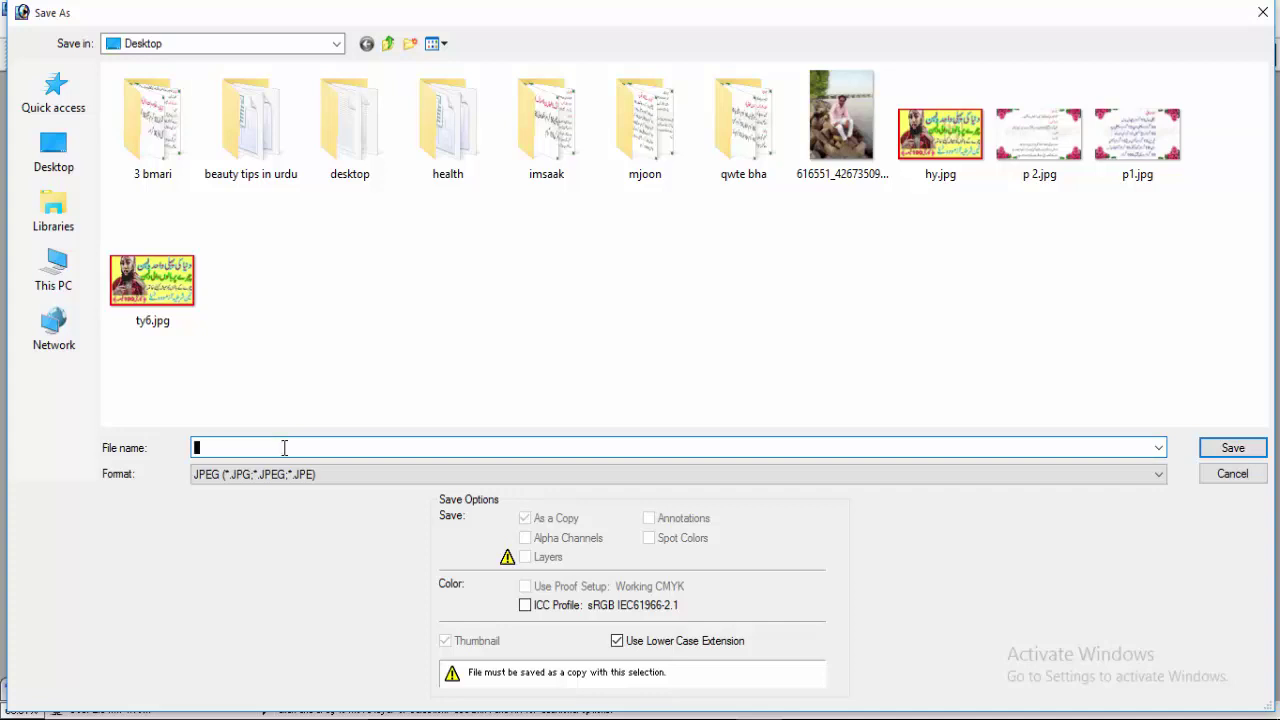
type("th ")
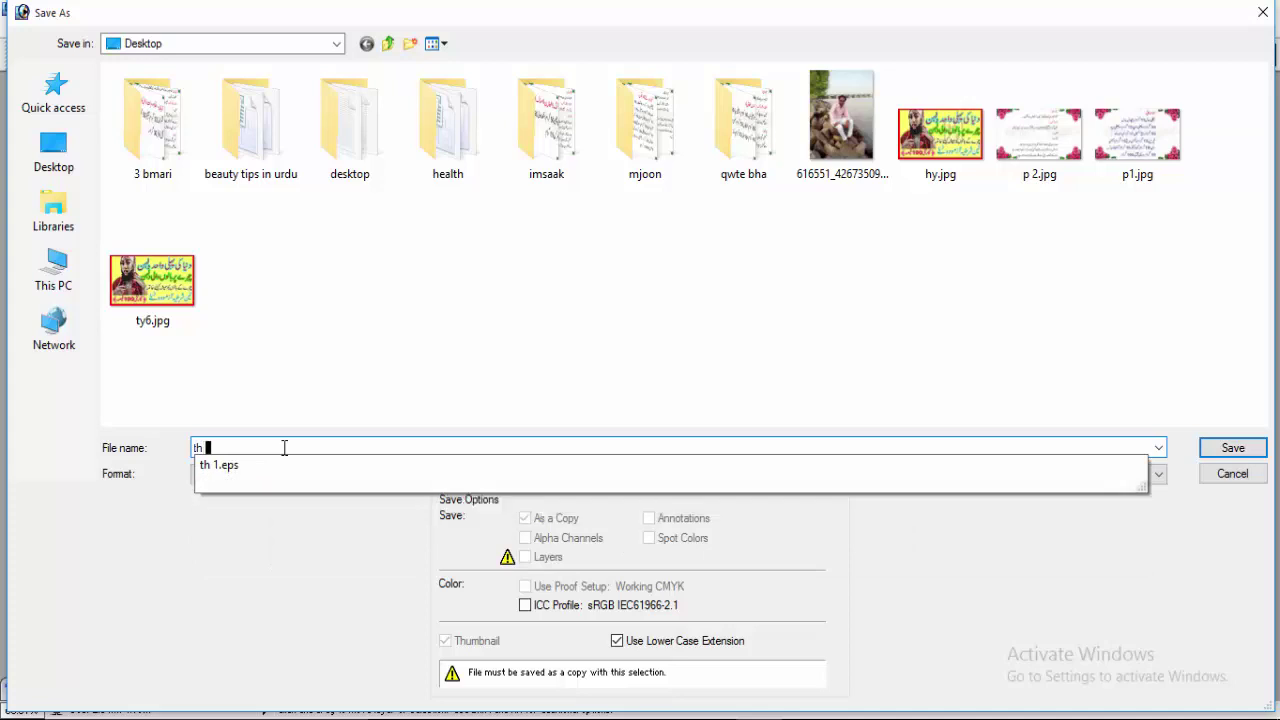
type("4")
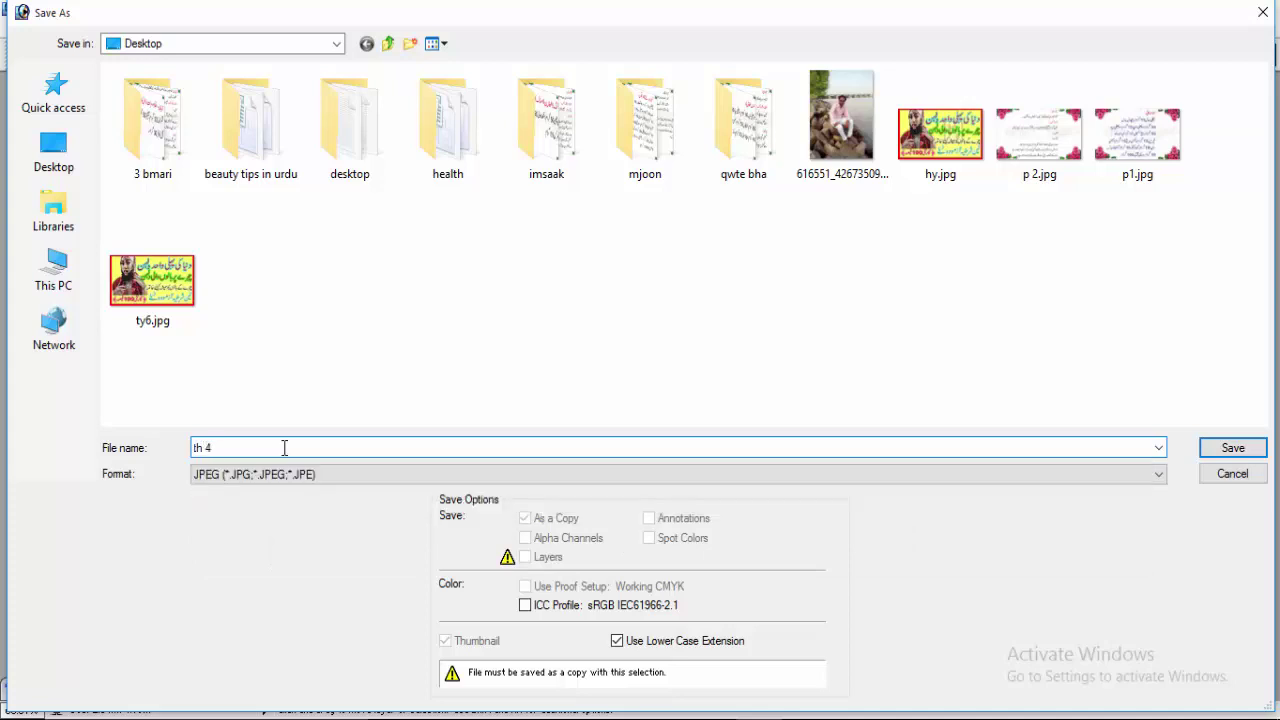
left_click(1246, 455)
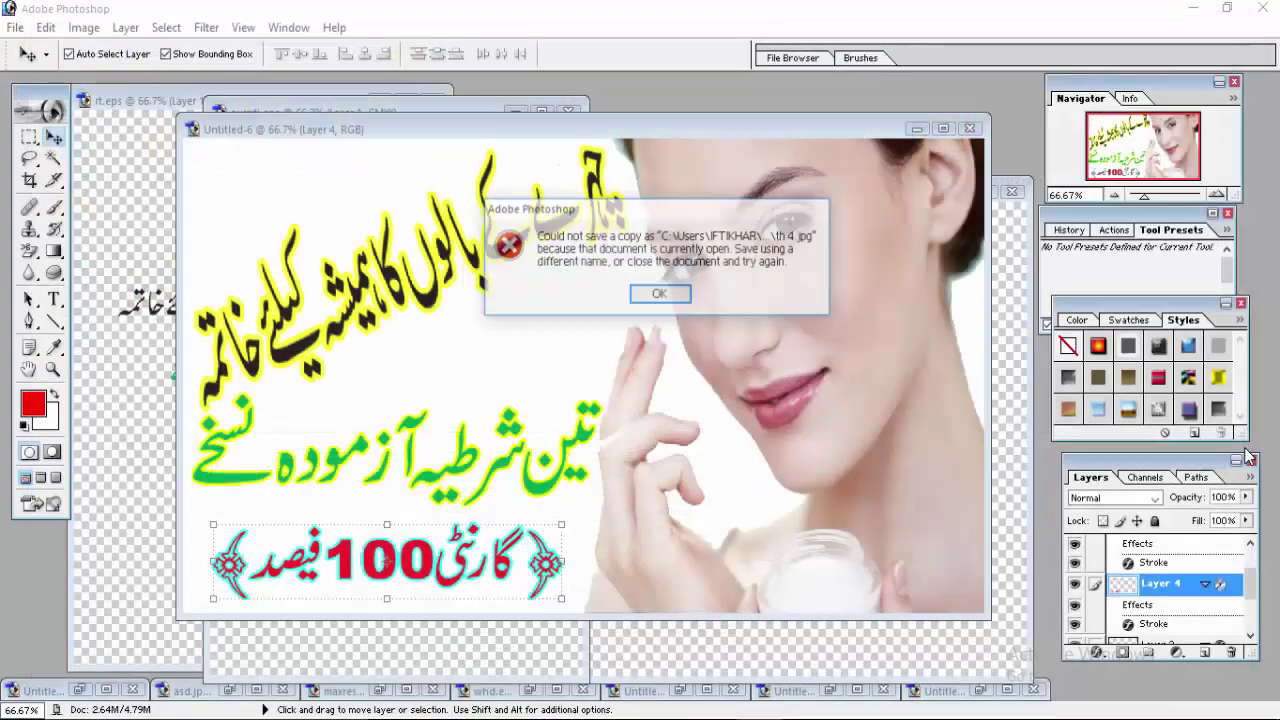
left_click(659, 293)
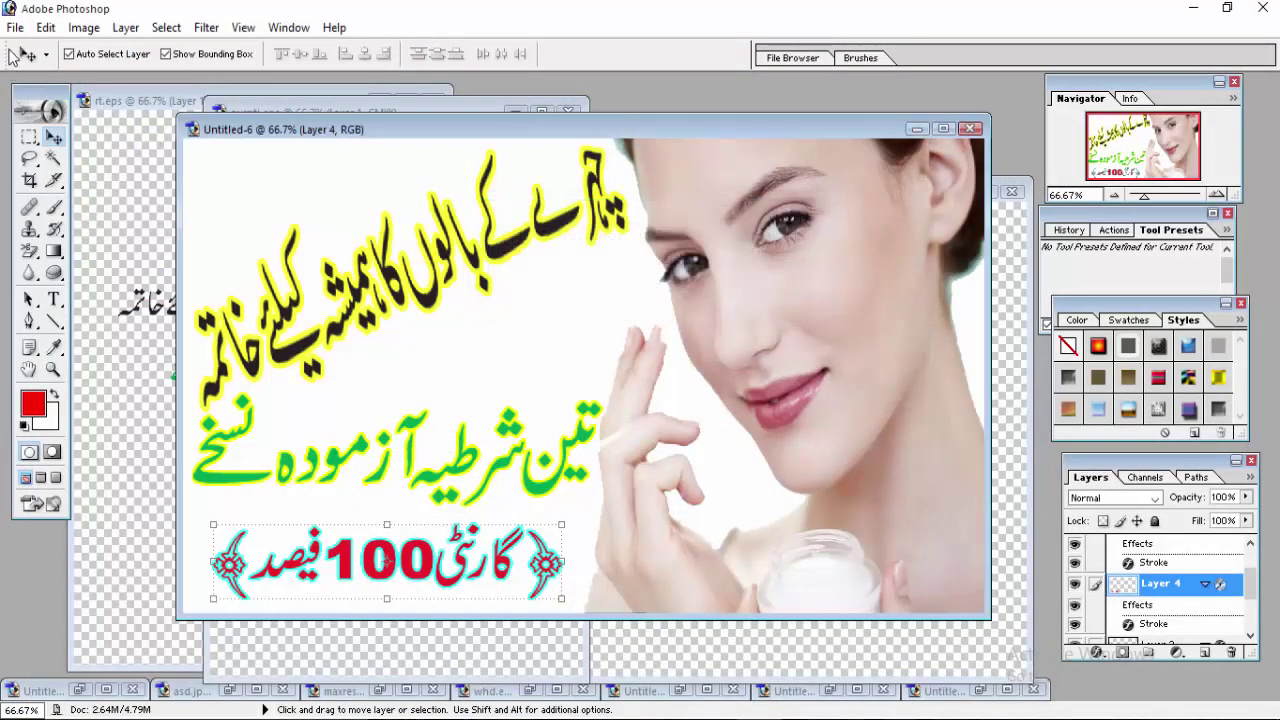
left_click(15, 27)
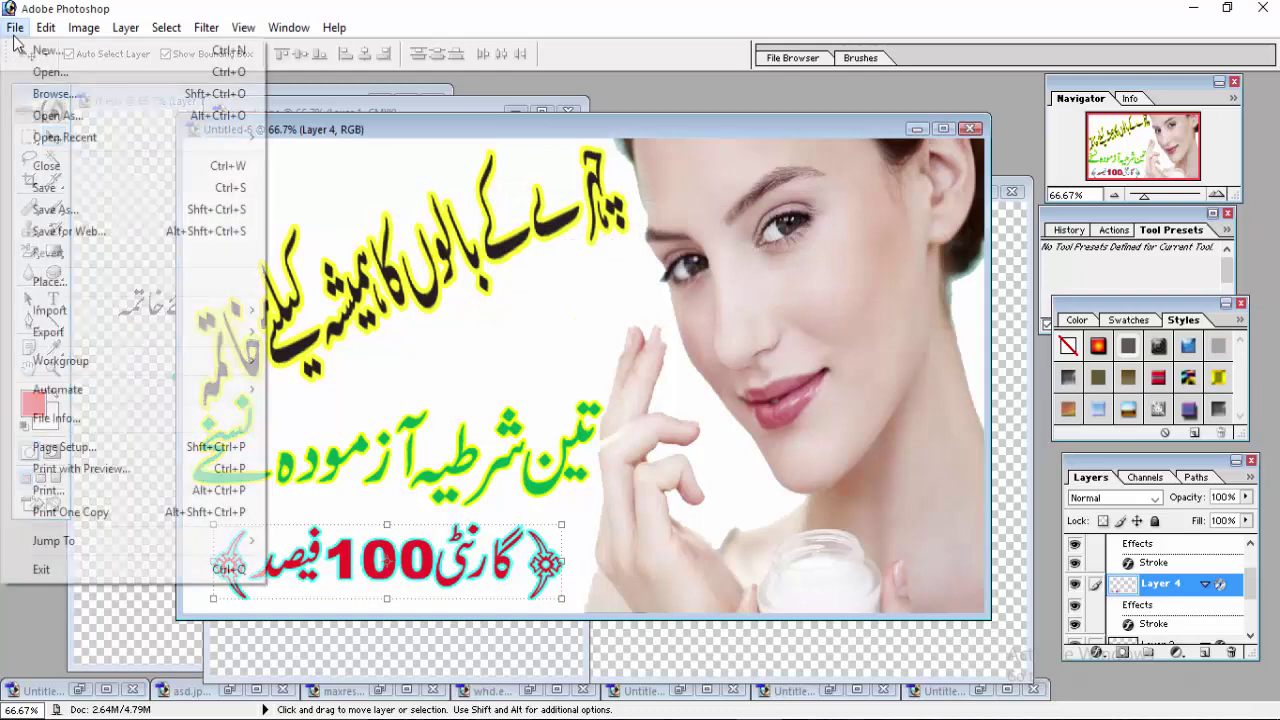
left_click(70, 189)
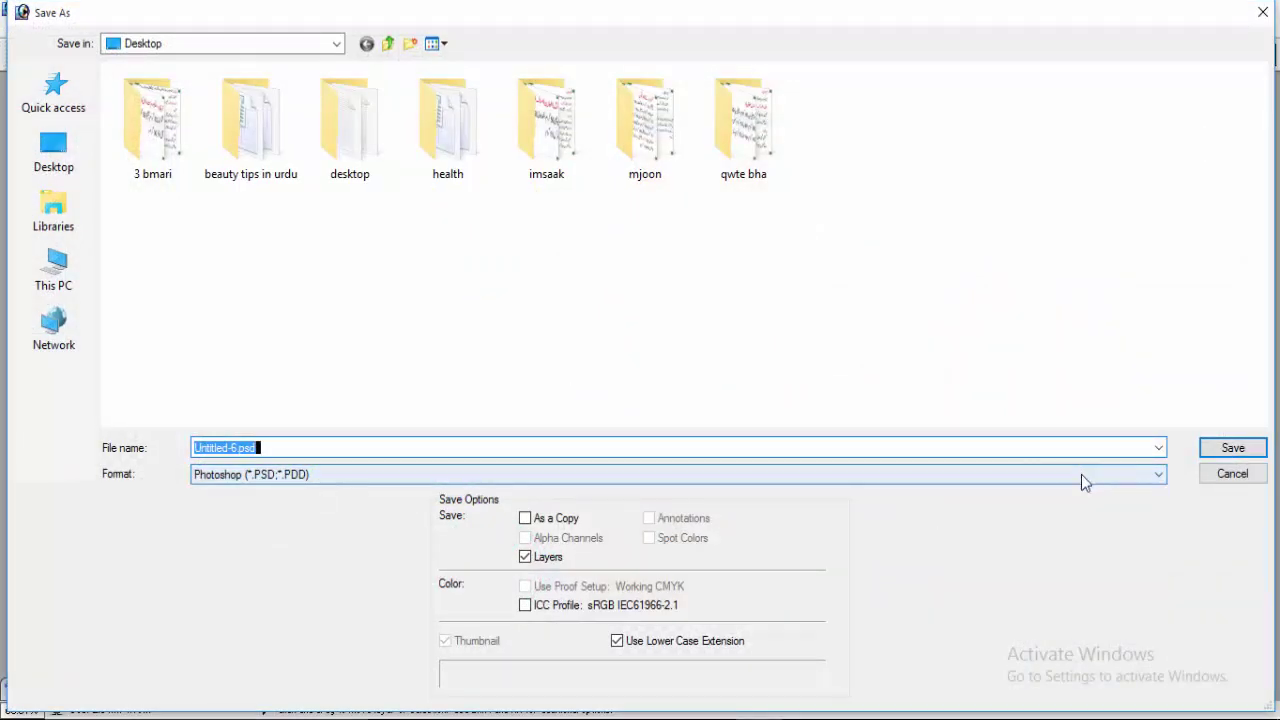
left_click(1083, 476)
left_click(910, 578)
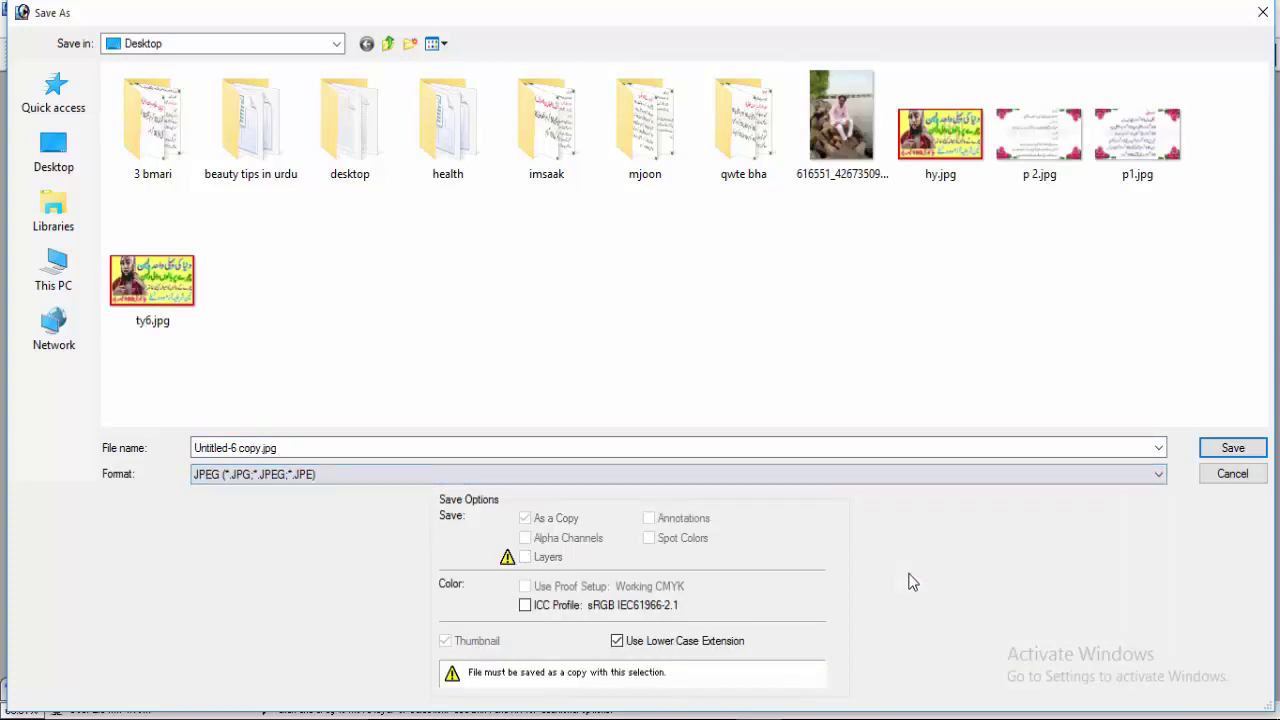
double_click(310, 451)
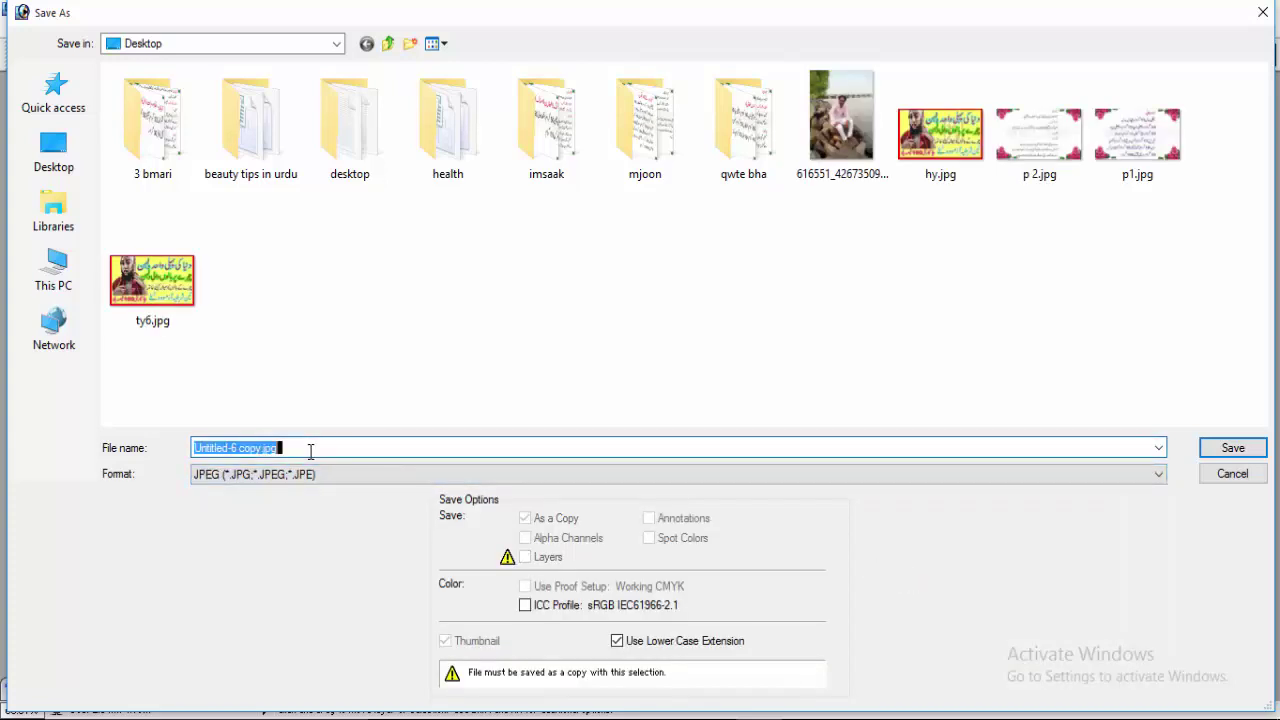
key("BackSpace")
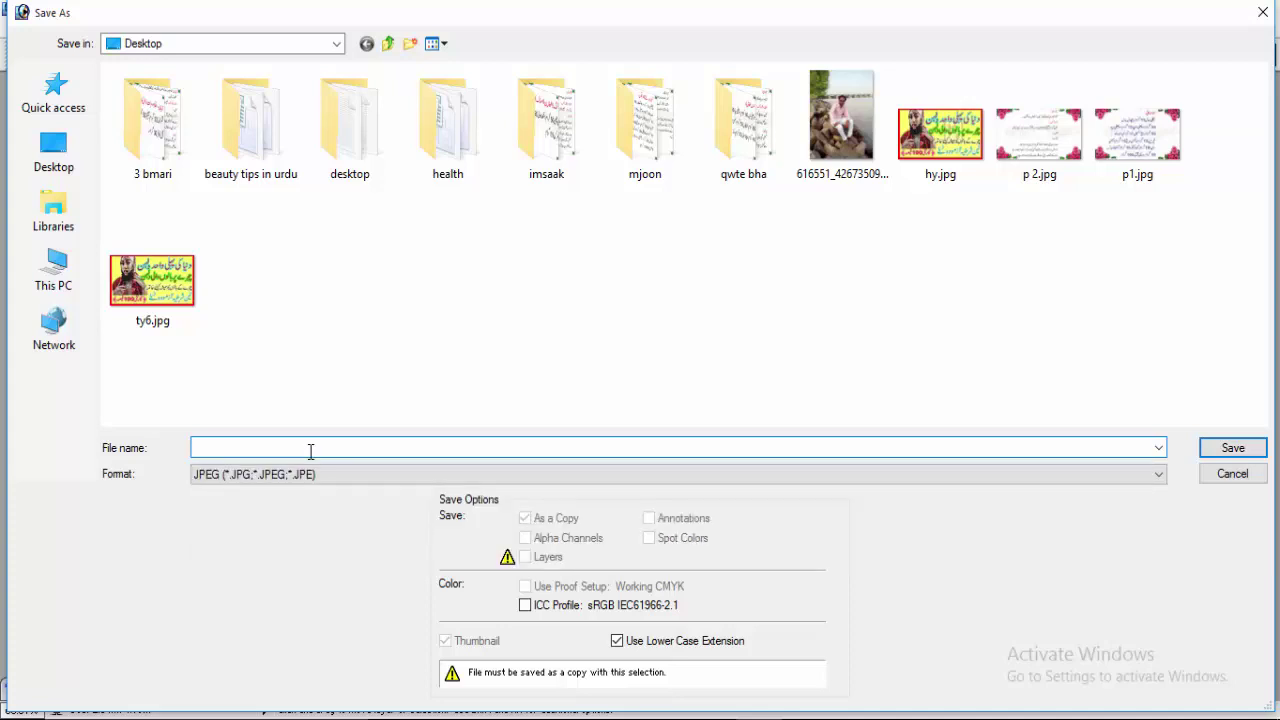
type("thumbn")
type("ail")
left_click(1258, 452)
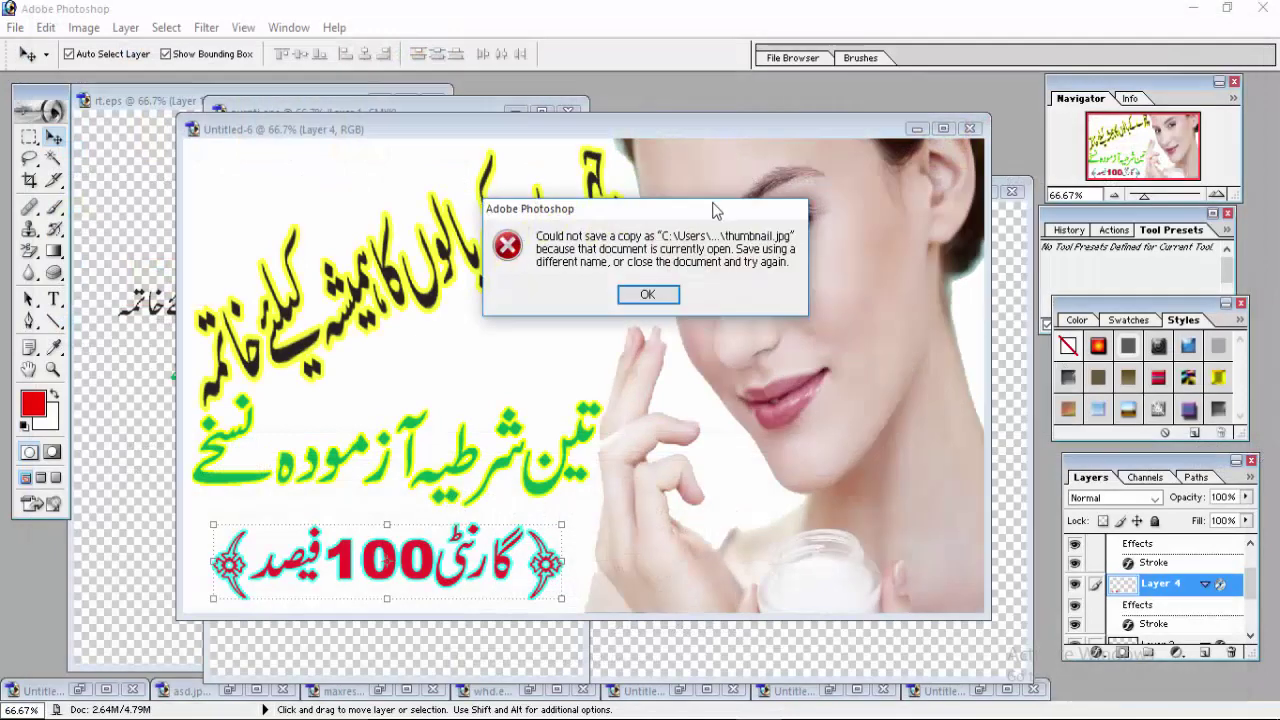
left_click(647, 294)
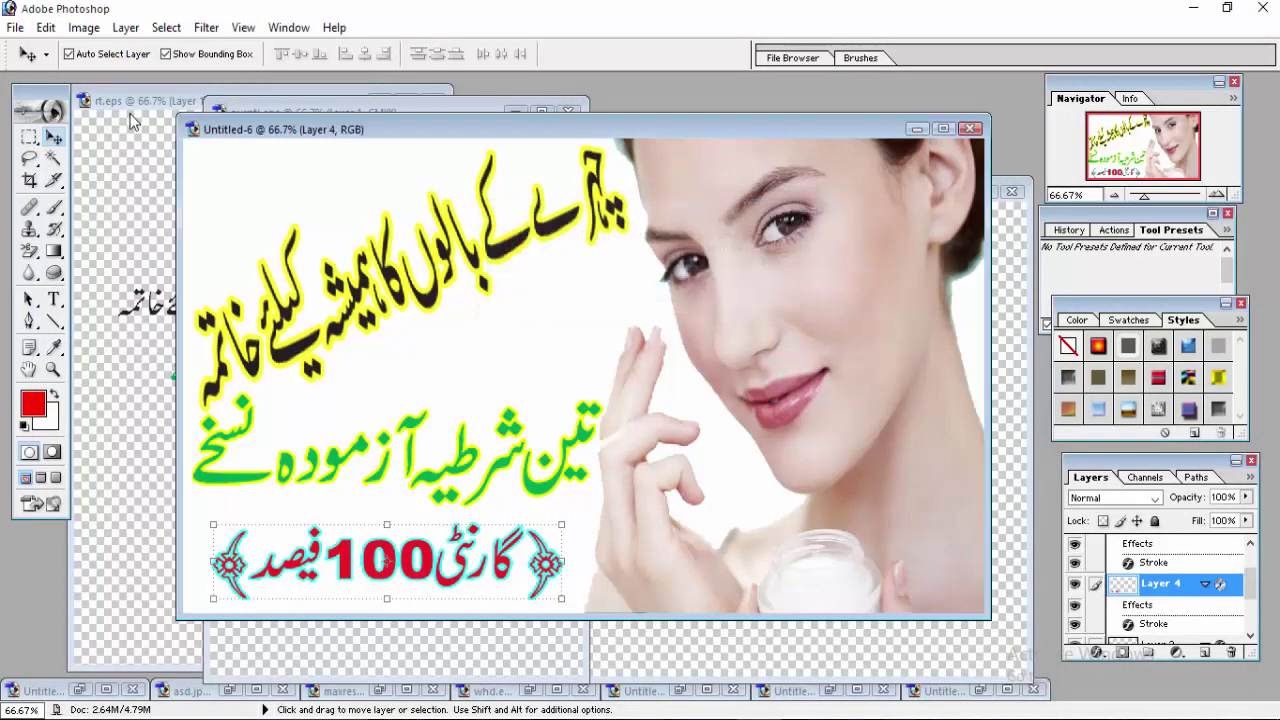
Step: Save the banner as JPEG named 'bht', accepting High quality in JPEG Options
left_click(15, 27)
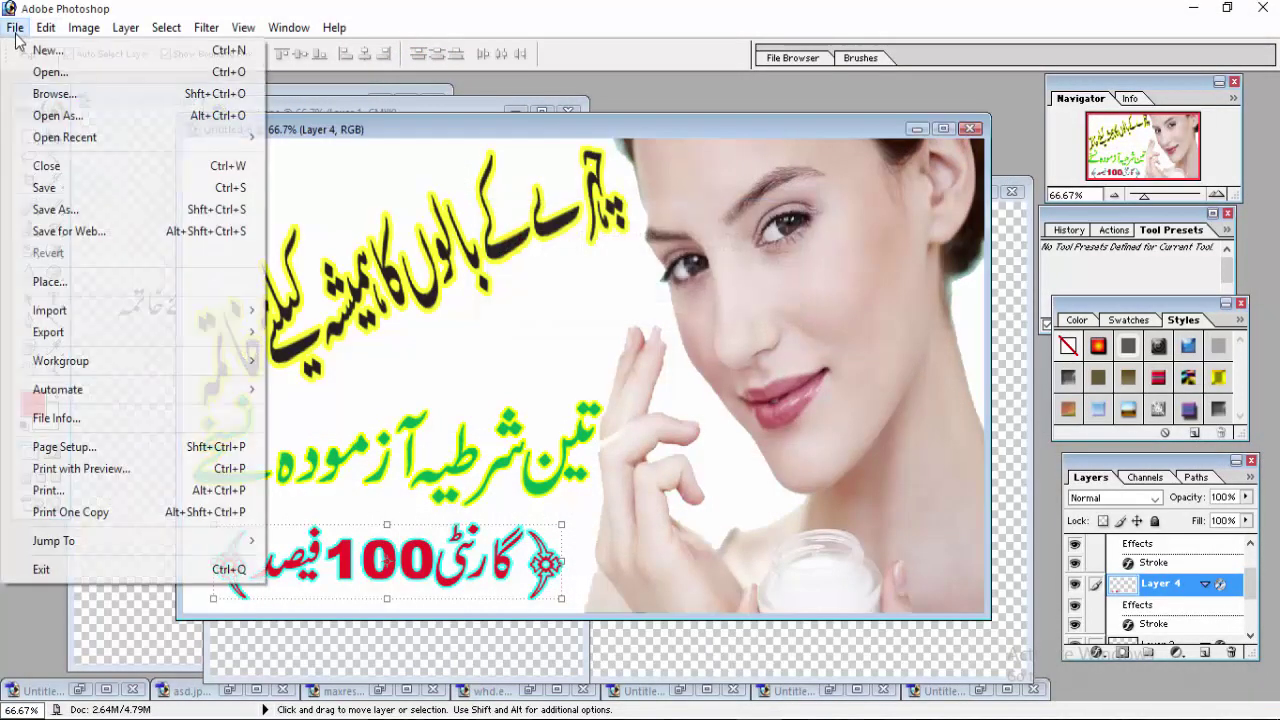
left_click(76, 192)
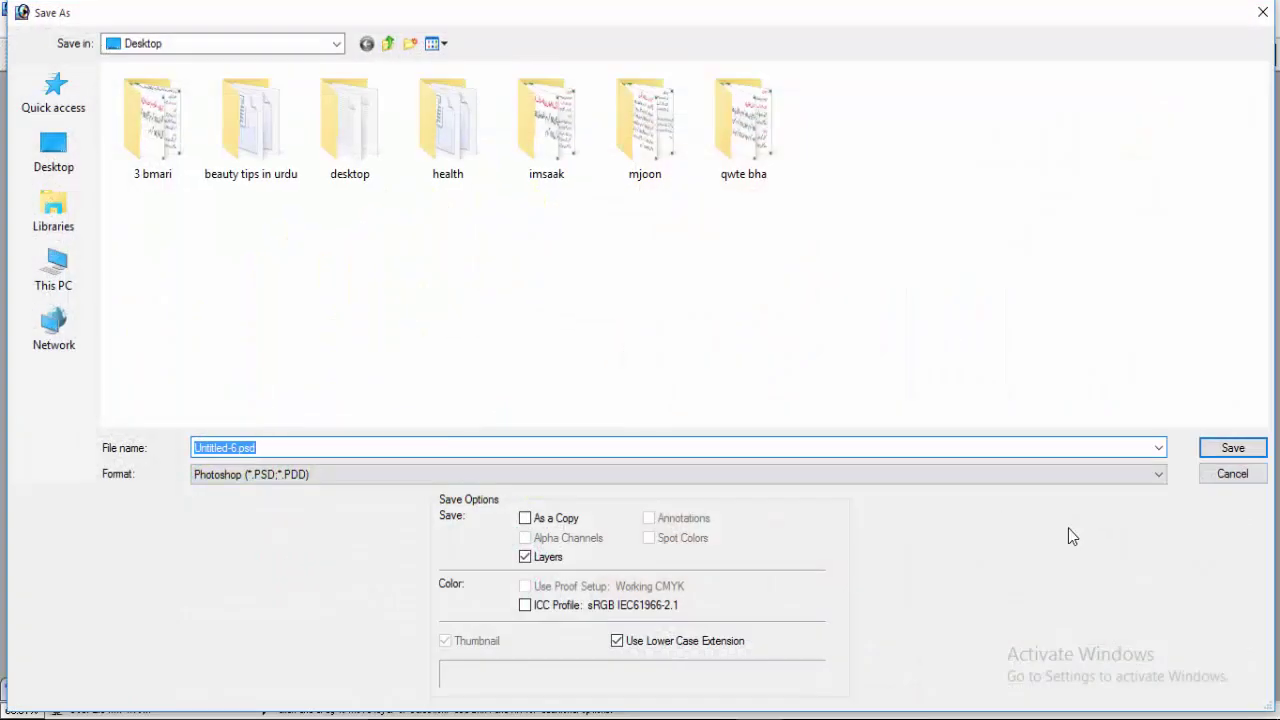
left_click(1160, 475)
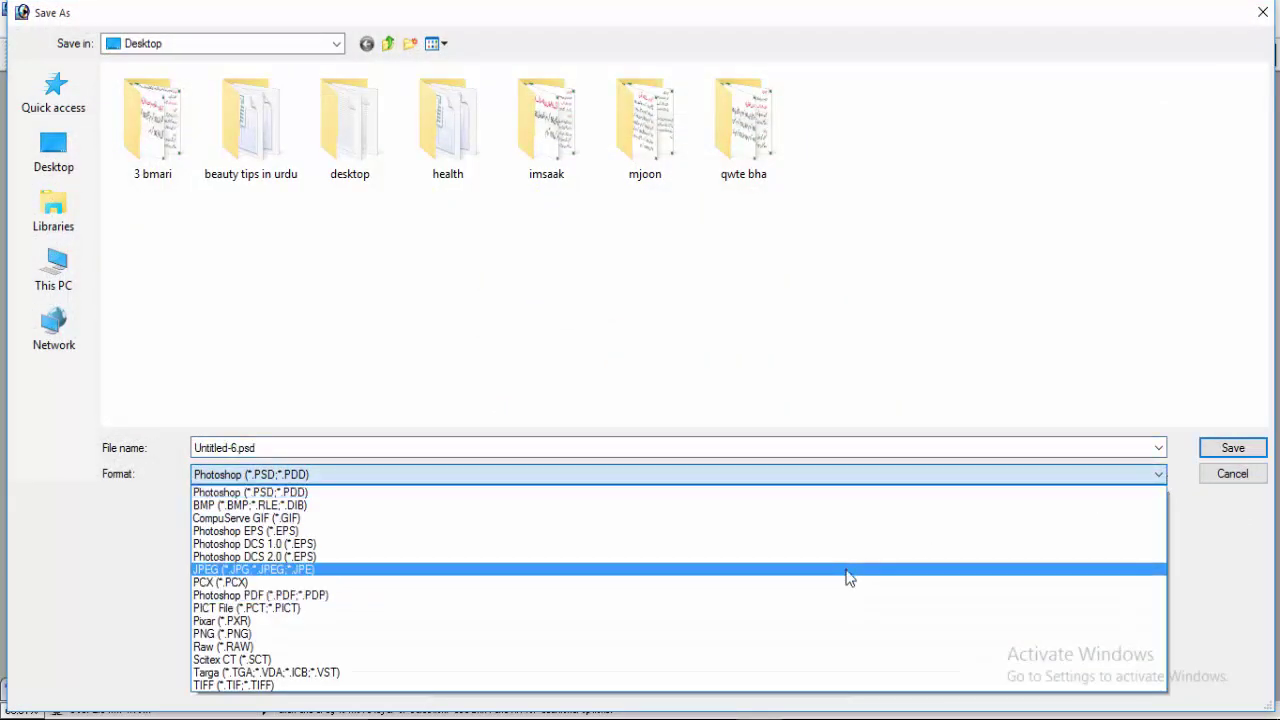
left_click(846, 570)
double_click(303, 448)
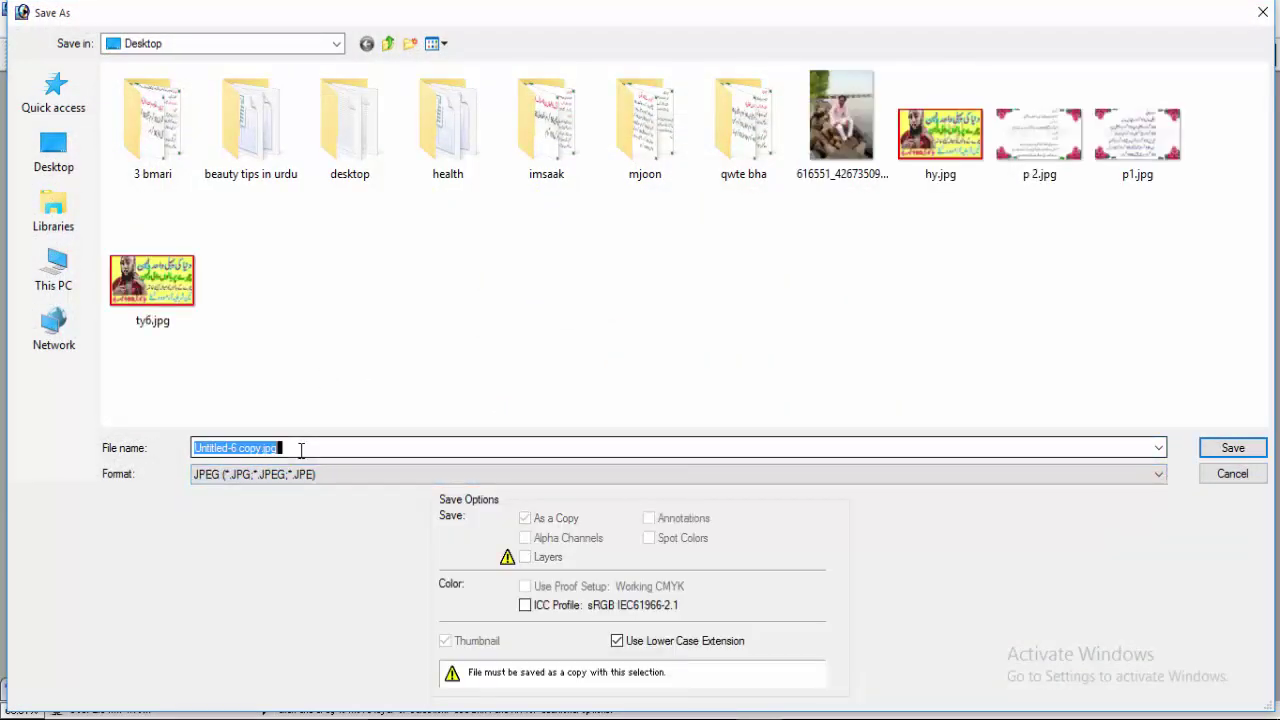
key("BackSpace")
type("bh")
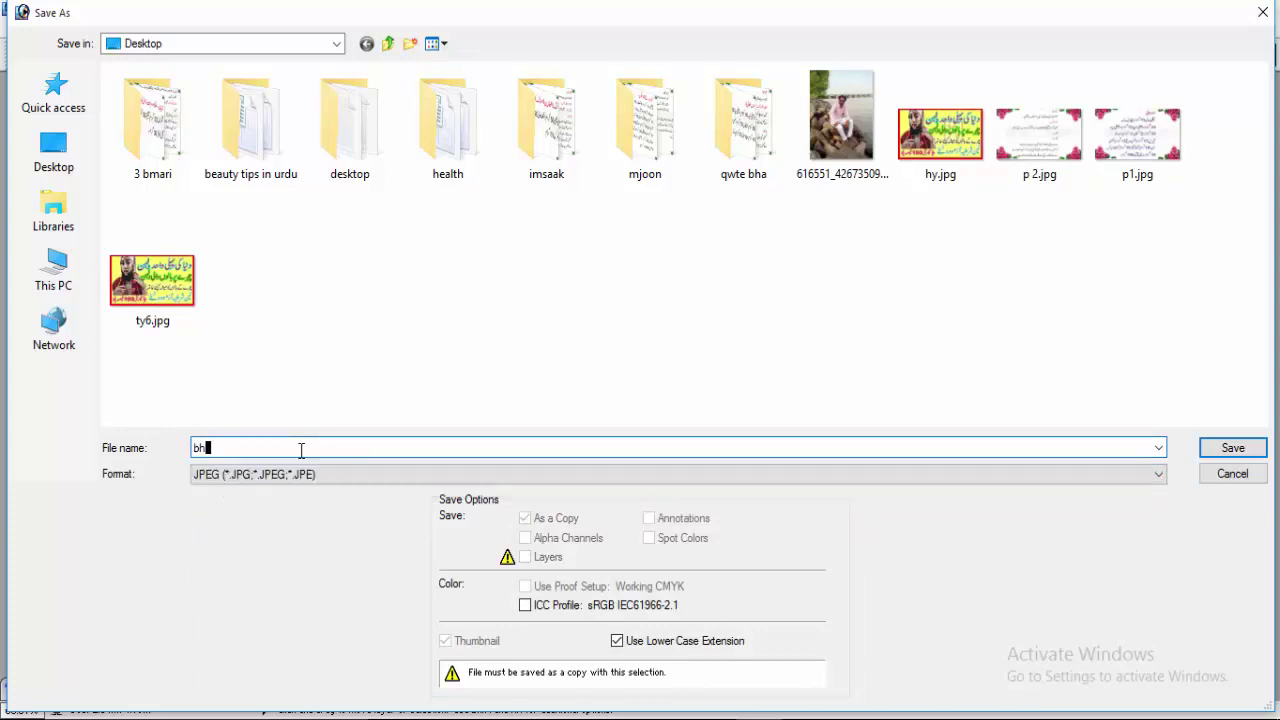
type("t")
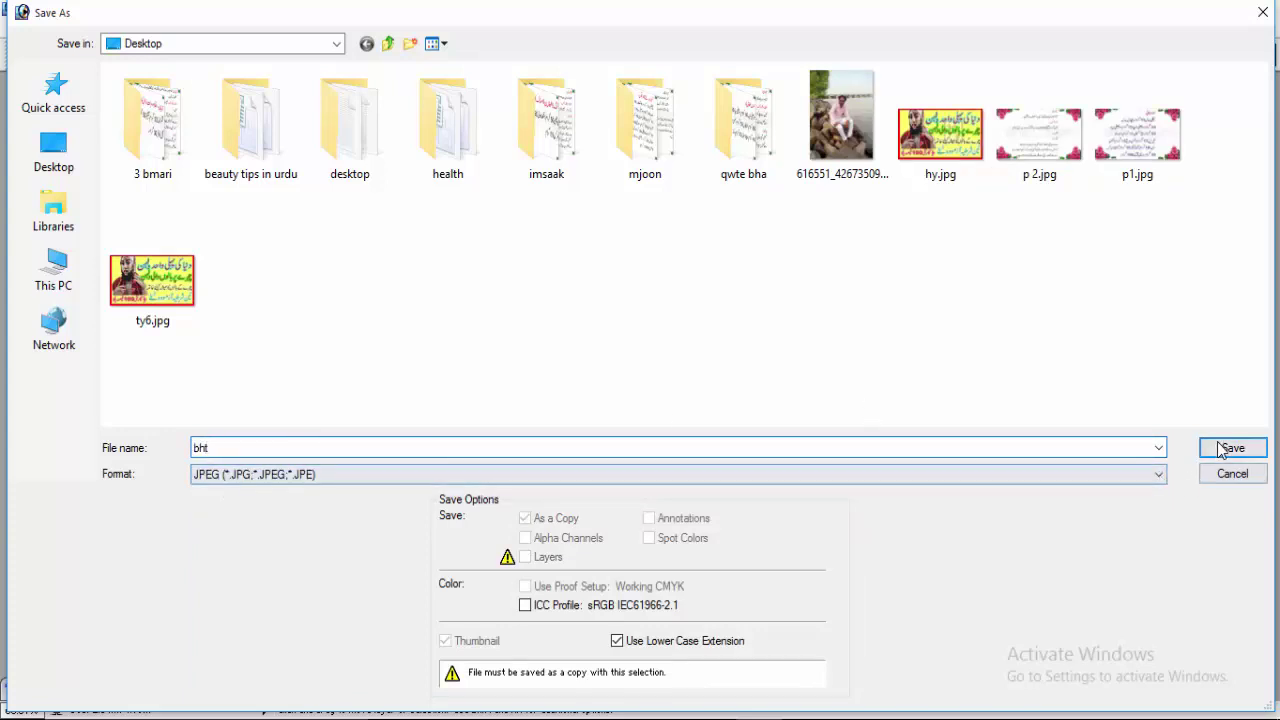
left_click(1220, 449)
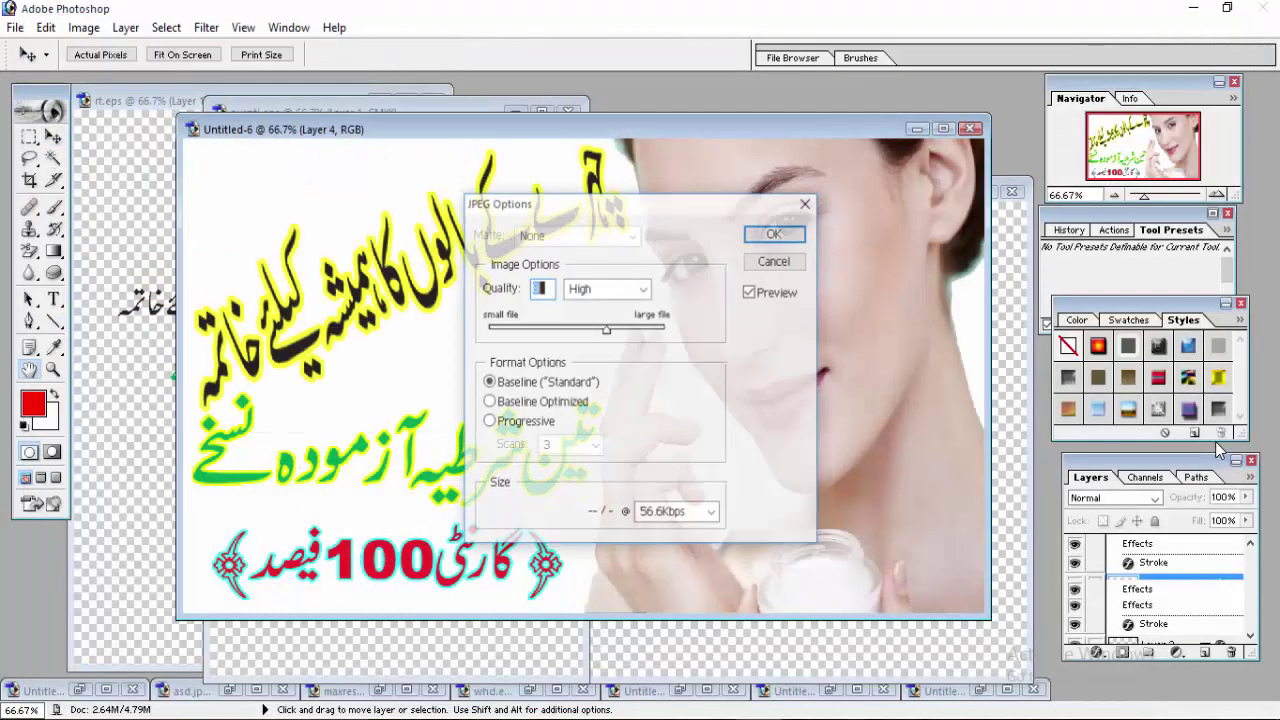
left_click(773, 236)
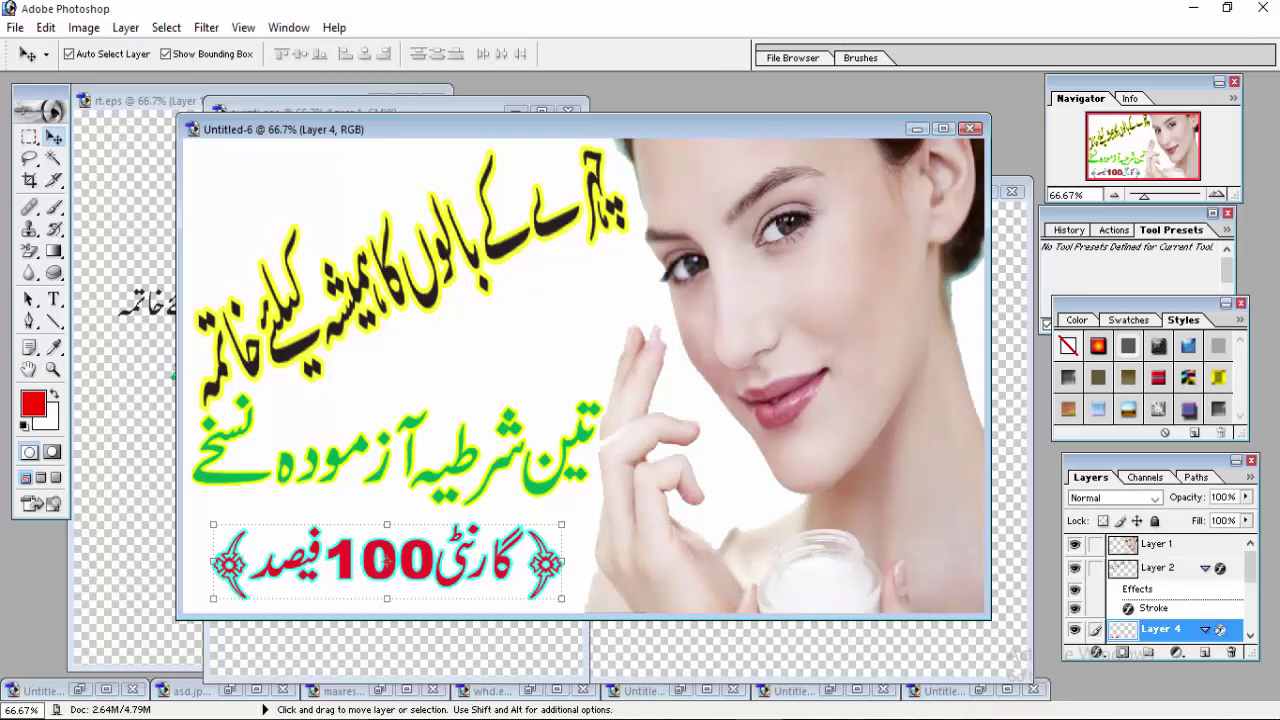
Step: Minimise Photoshop, open bht.jpg from the desktop in Photos, then close it
left_click(1195, 10)
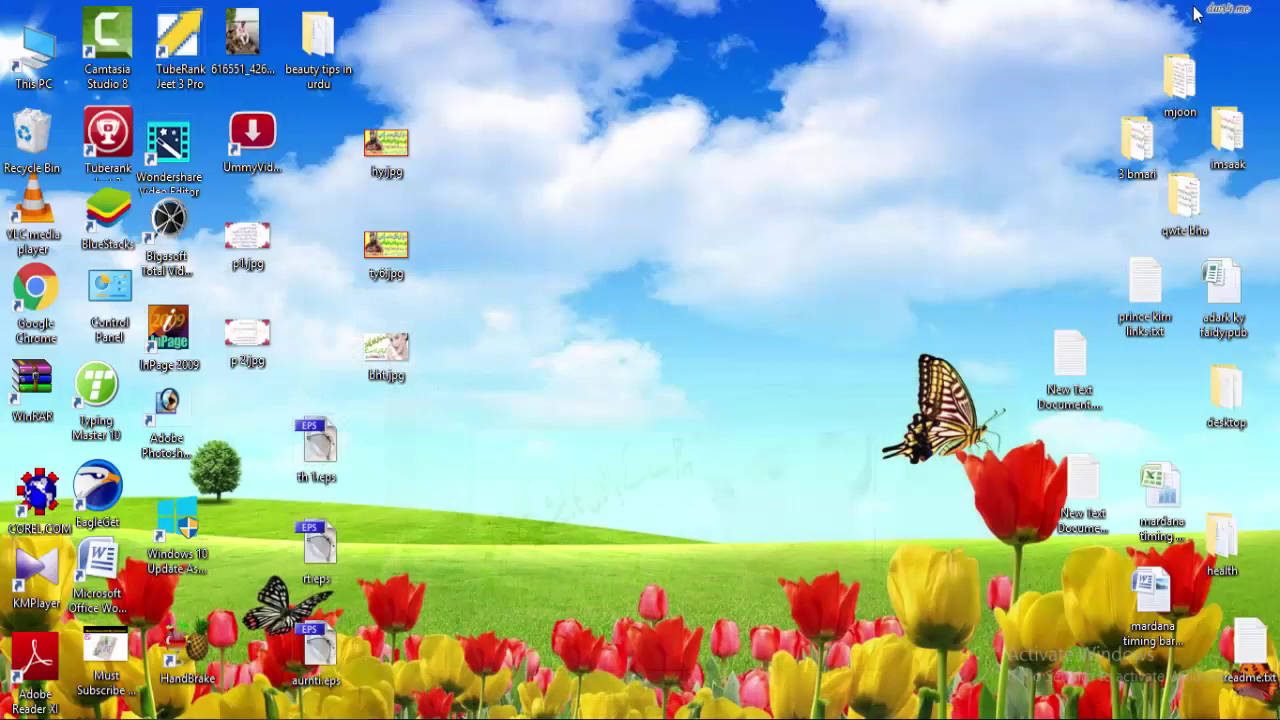
double_click(384, 350)
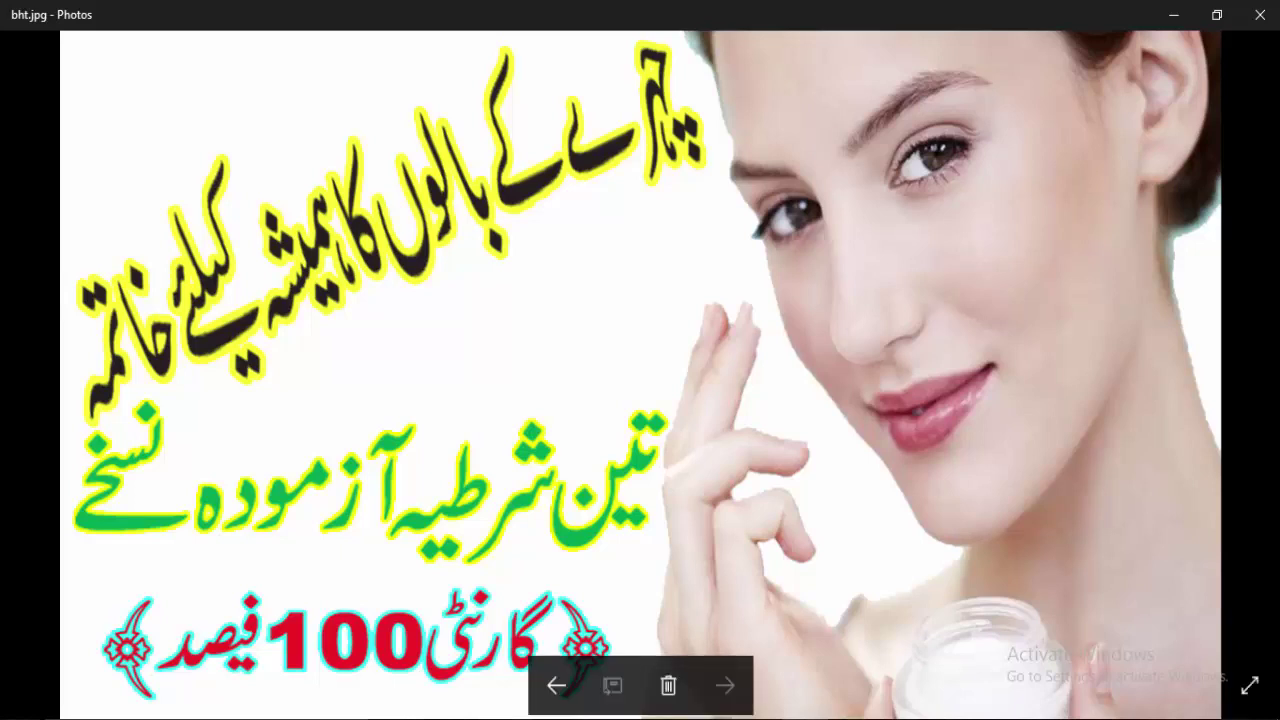
left_click(1259, 14)
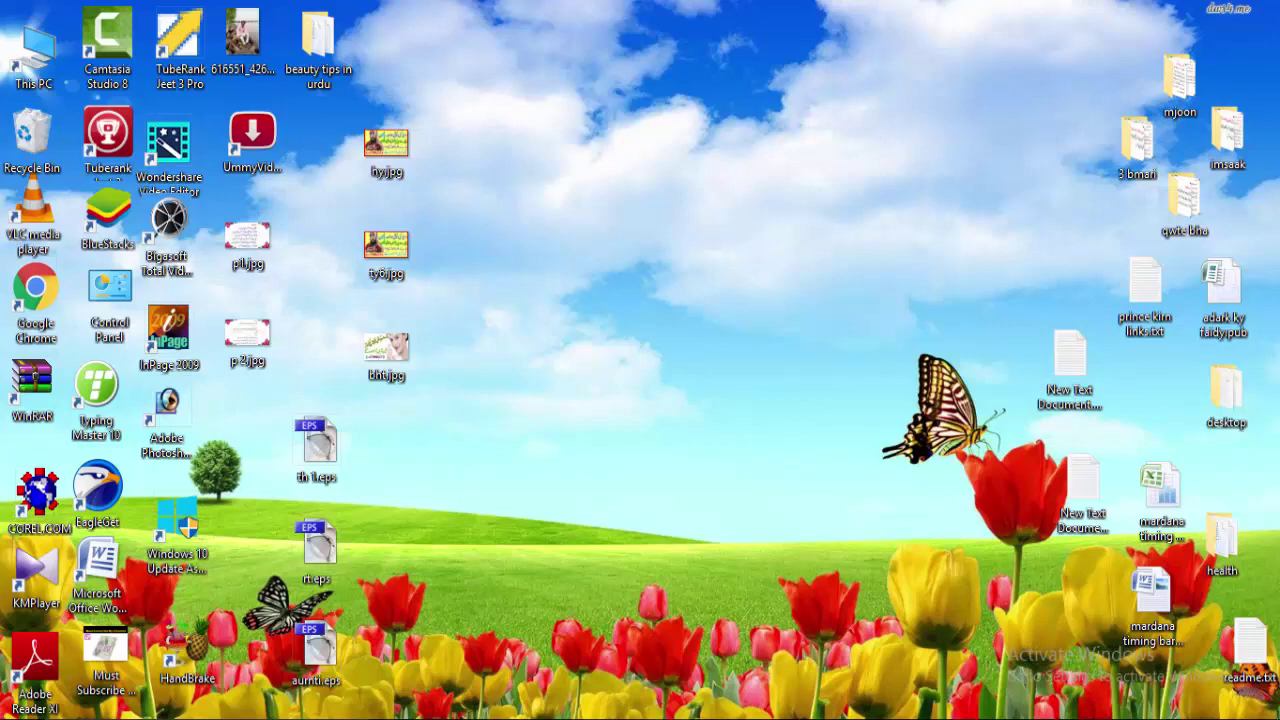
key("F10")
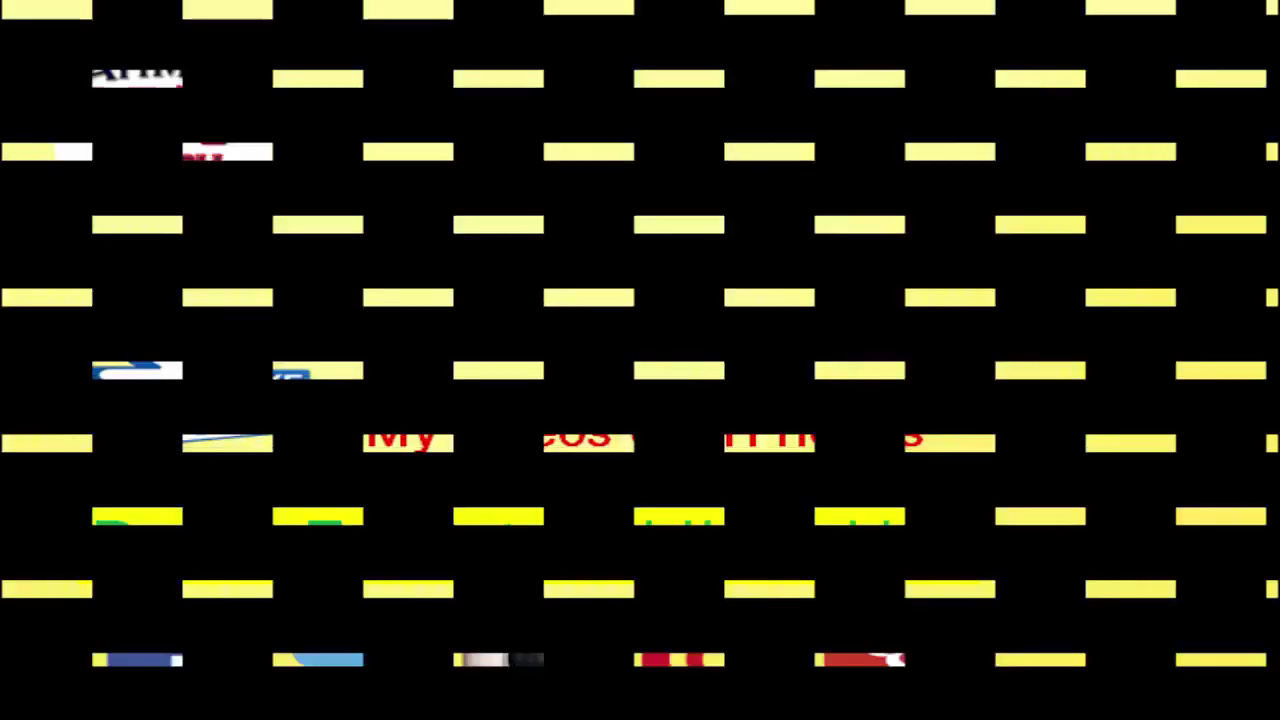